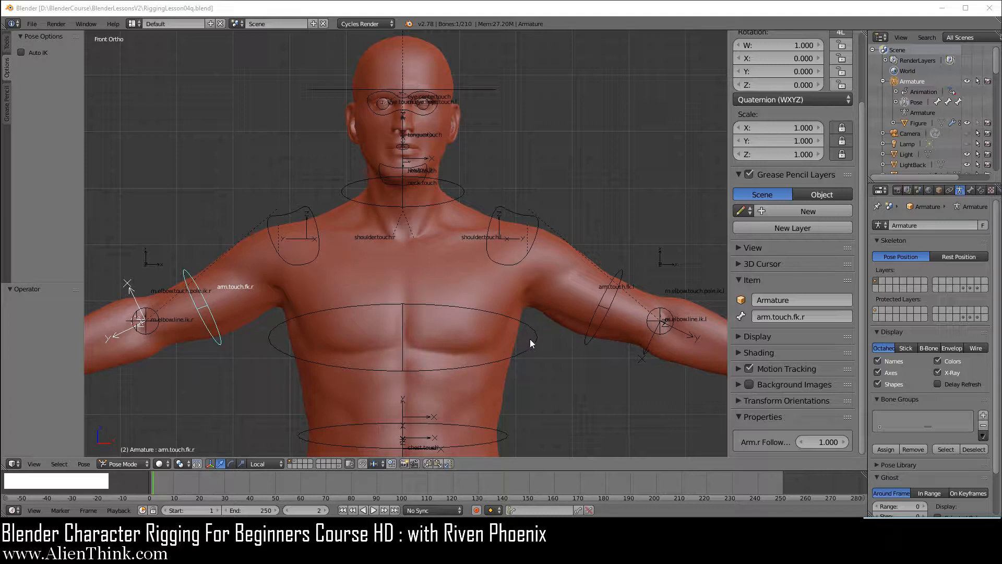
Switch the armature to Edit Mode and show only the layer holding the deformation (def) bones
{"action": "left_click", "coordinate": [134, 464]}
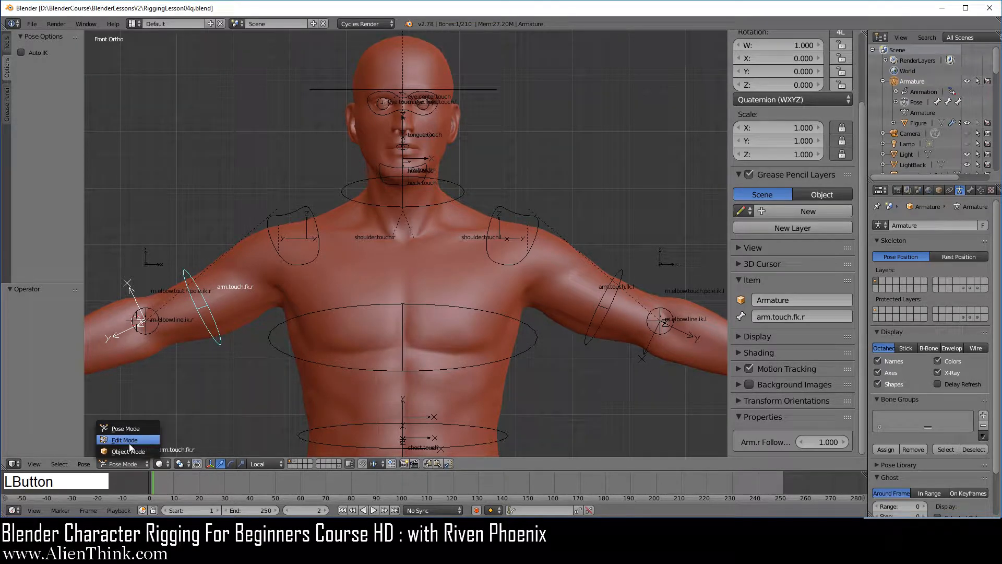
{"action": "left_click", "coordinate": [129, 442]}
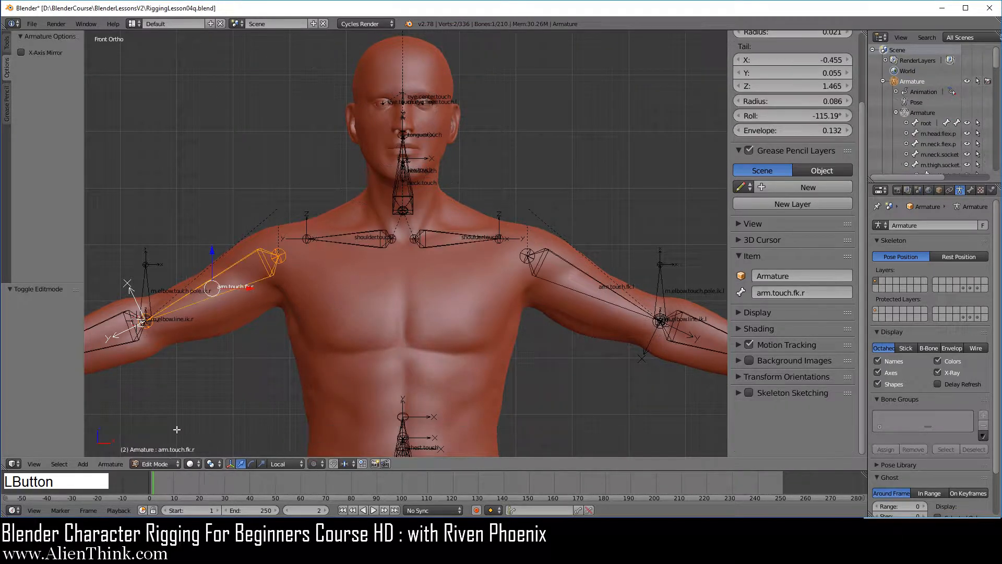
{"action": "left_click", "coordinate": [977, 288]}
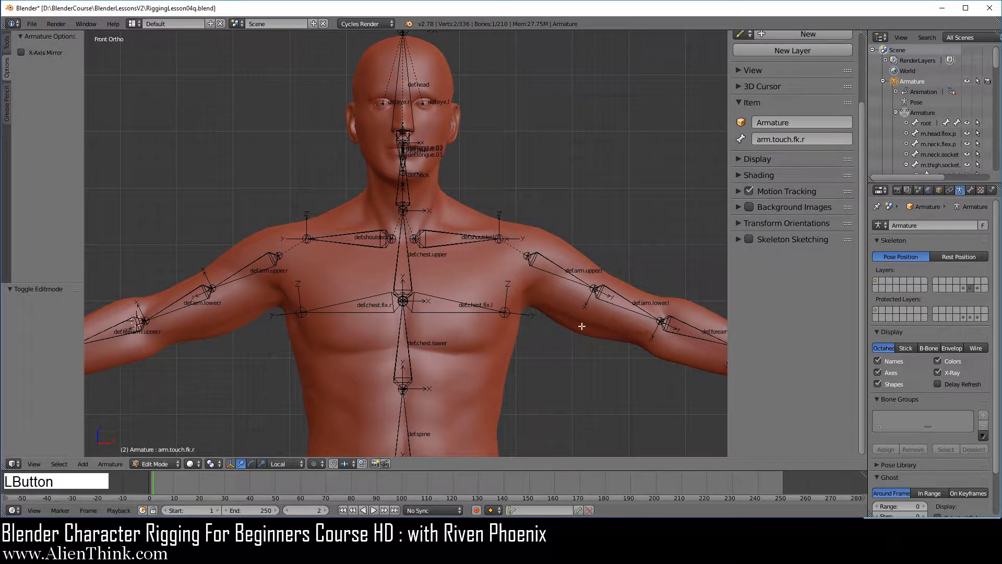
Select the four left-hand palm bones, def.palm.01.l through def.palm.04.l, in the top view
{"action": "middle_click_drag", "start_coordinate": [614, 339], "coordinate": [378, 255], "text": "shift"}
{"action": "scroll", "coordinate": [468, 339], "scroll_direction": "up", "scroll_amount": 3}
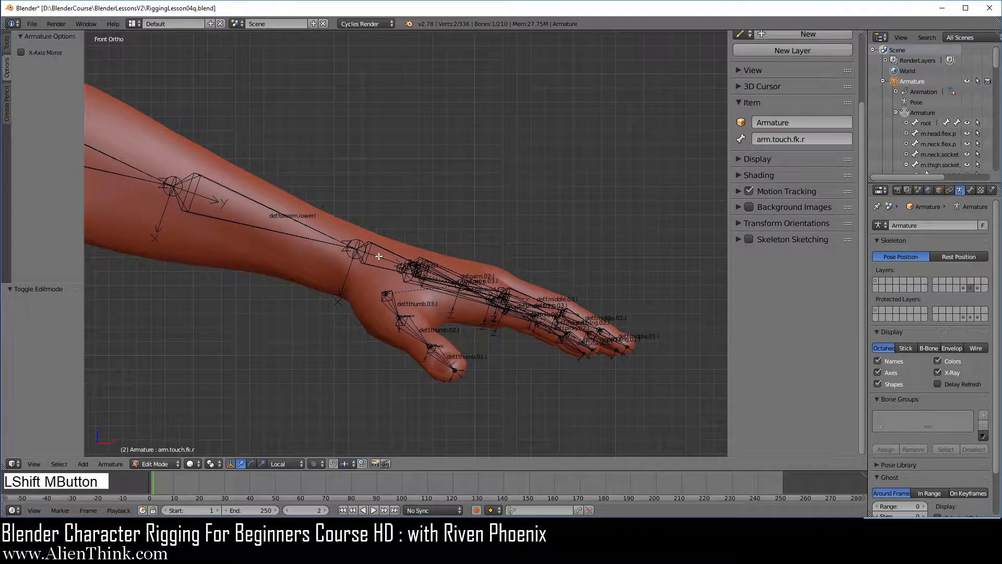
{"action": "right_click", "coordinate": [380, 247]}
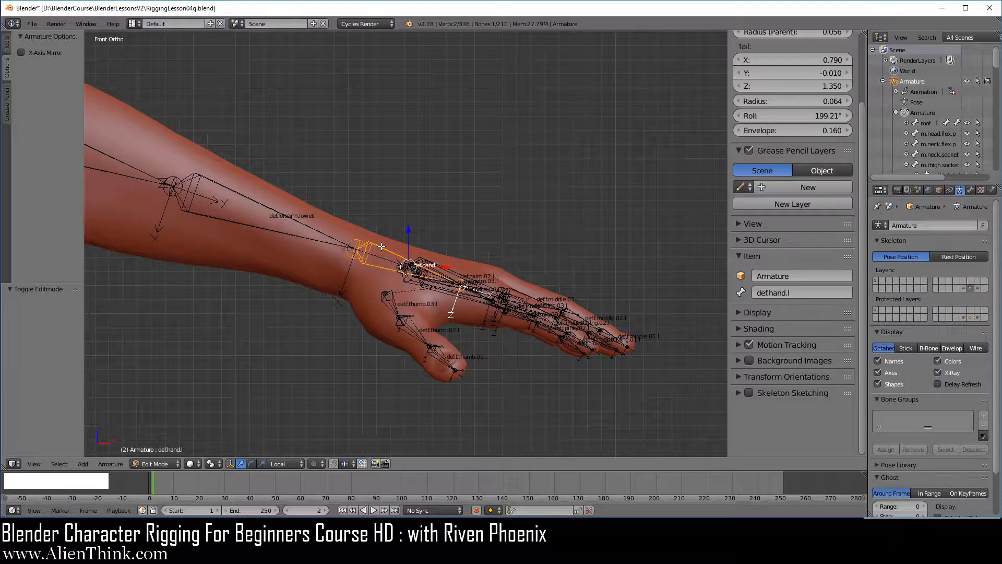
{"action": "key", "text": "KP_Decimal"}
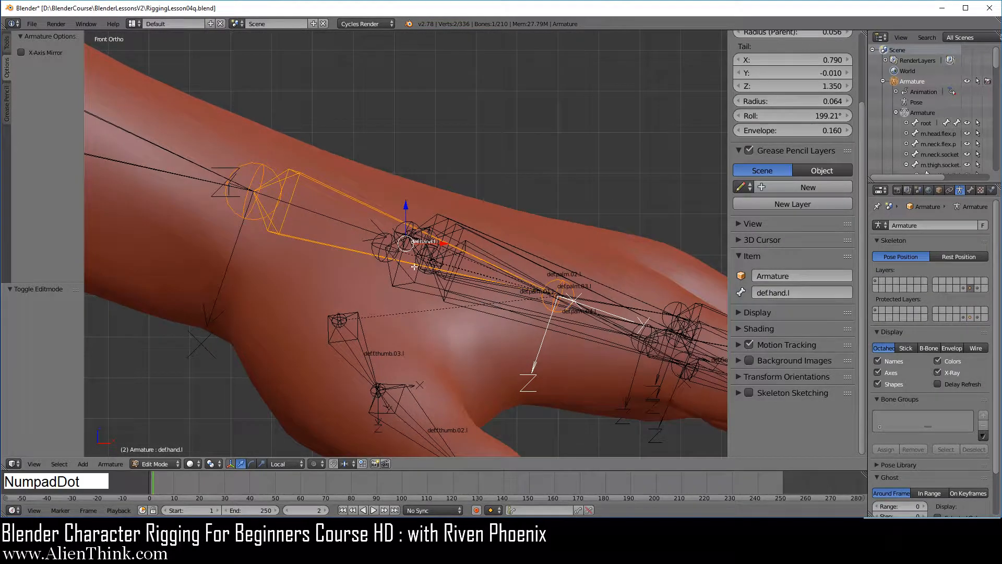
{"action": "scroll", "coordinate": [441, 273], "scroll_direction": "down", "scroll_amount": 2}
{"action": "scroll", "coordinate": [442, 273], "scroll_direction": "down", "scroll_amount": 2}
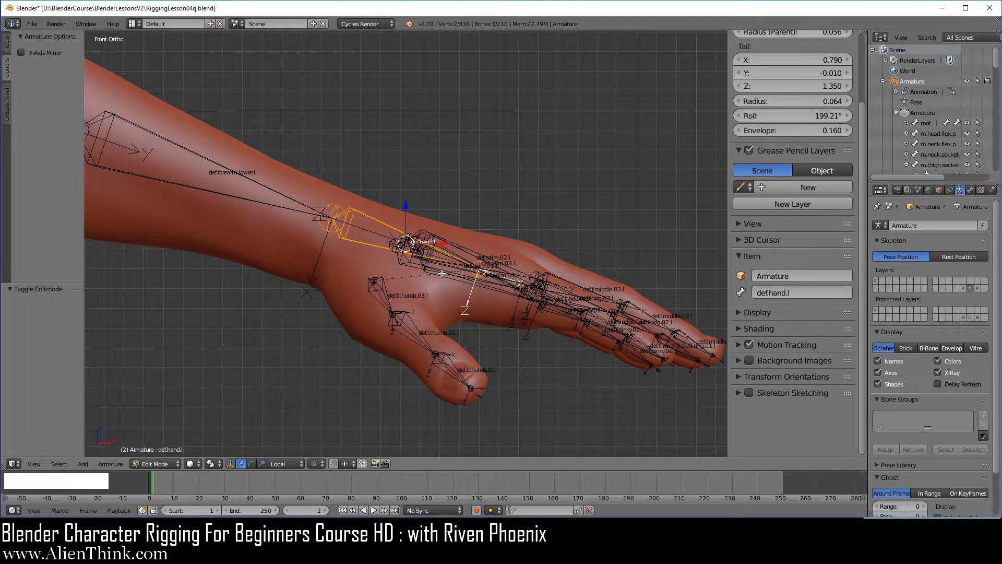
{"action": "key", "text": "KP_7"}
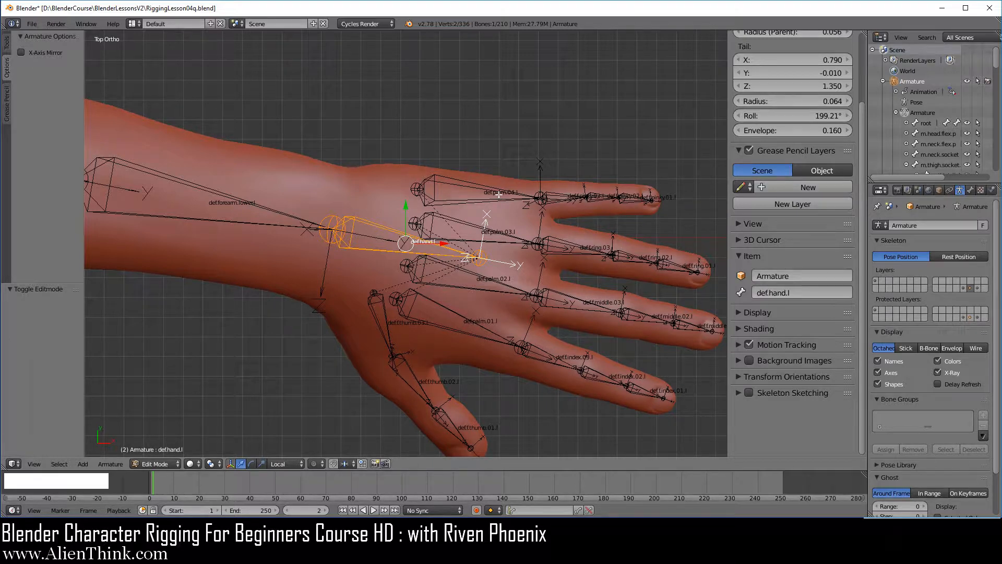
{"action": "right_click", "coordinate": [481, 204]}
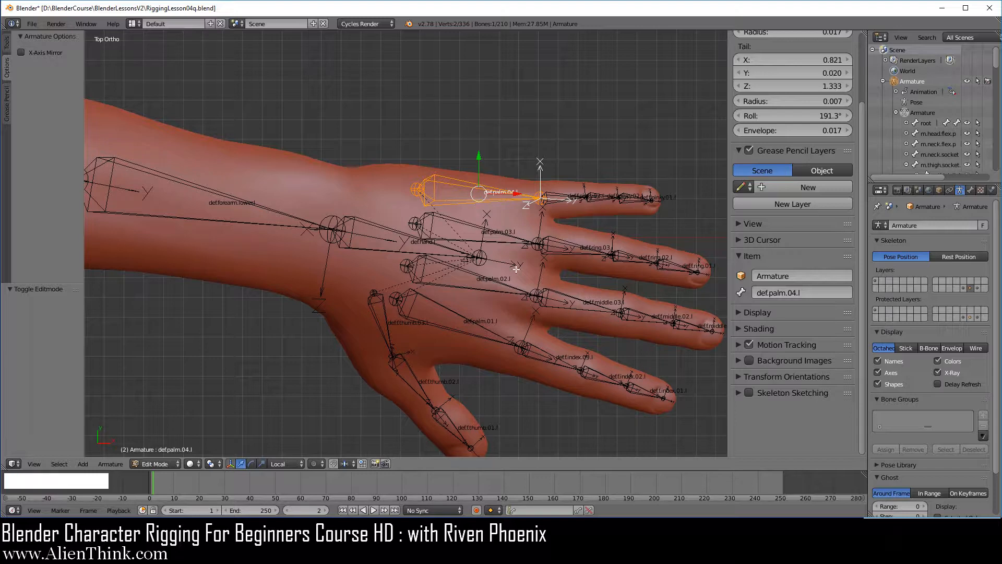
{"action": "scroll", "coordinate": [517, 271], "scroll_direction": "up", "scroll_amount": 3}
{"action": "middle_click_drag", "start_coordinate": [516, 271], "coordinate": [421, 218], "text": "shift"}
{"action": "scroll", "coordinate": [421, 218], "scroll_direction": "down", "scroll_amount": 1}
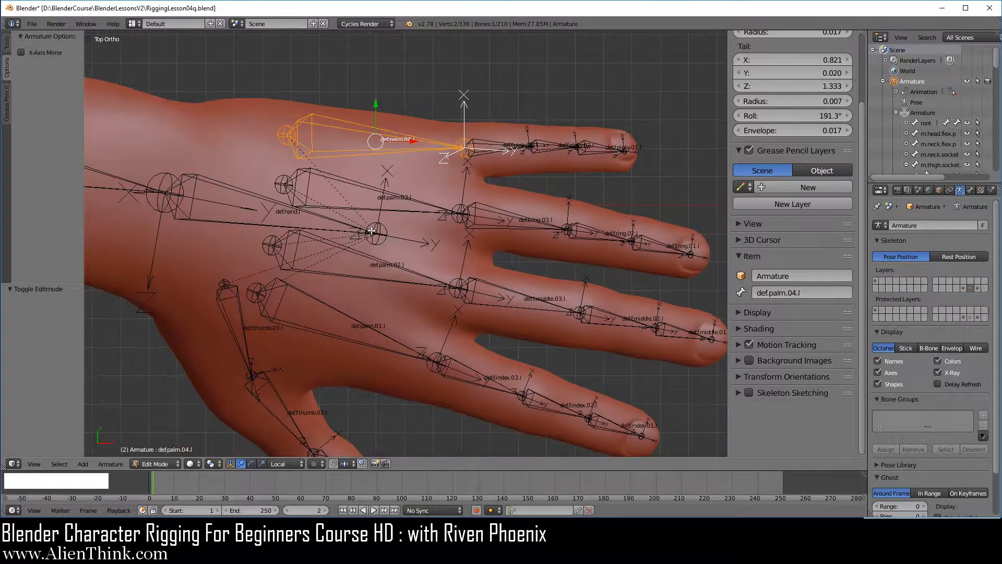
{"action": "right_click", "coordinate": [421, 217], "text": "shift"}
{"action": "right_click", "coordinate": [409, 272], "text": "shift"}
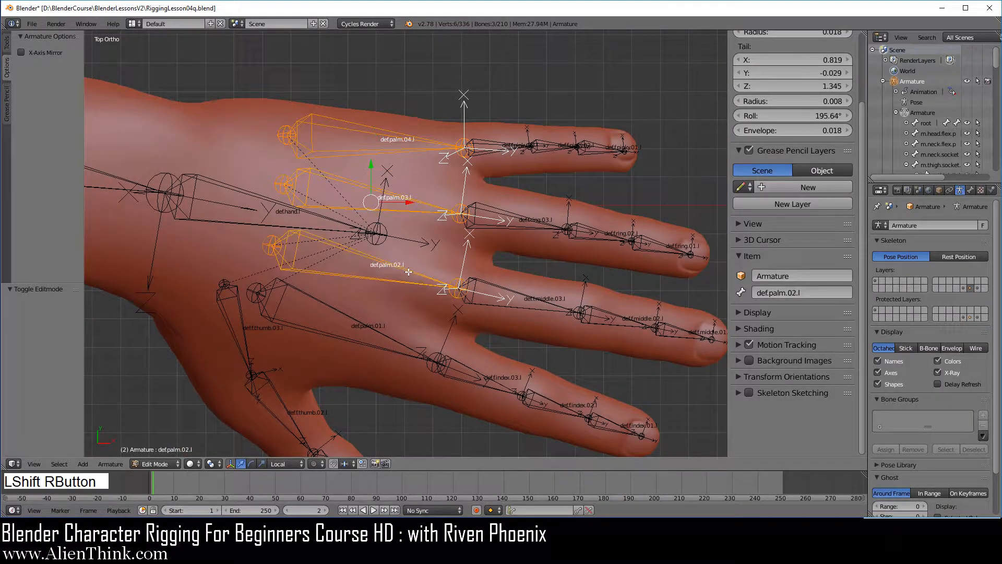
{"action": "right_click", "coordinate": [385, 335], "text": "shift"}
Add all three bones of the left index, middle, ring and pinky fingers to the palm bone selection
{"action": "right_click", "coordinate": [482, 369], "text": "shift"}
{"action": "right_click", "coordinate": [507, 305], "text": "shift"}
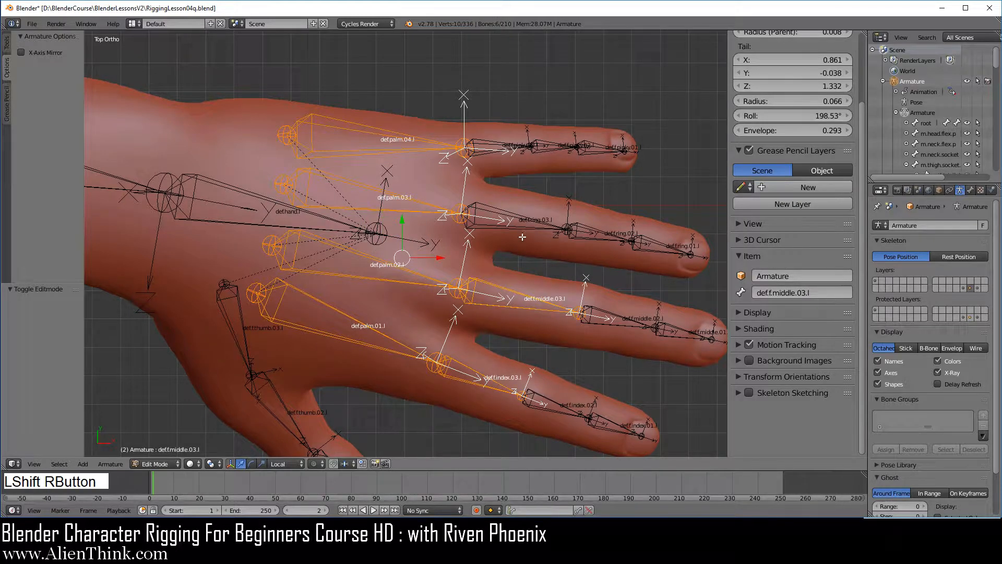
{"action": "right_click", "coordinate": [523, 230], "text": "shift"}
{"action": "right_click", "coordinate": [513, 147], "text": "shift"}
{"action": "right_click", "coordinate": [558, 151], "text": "shift"}
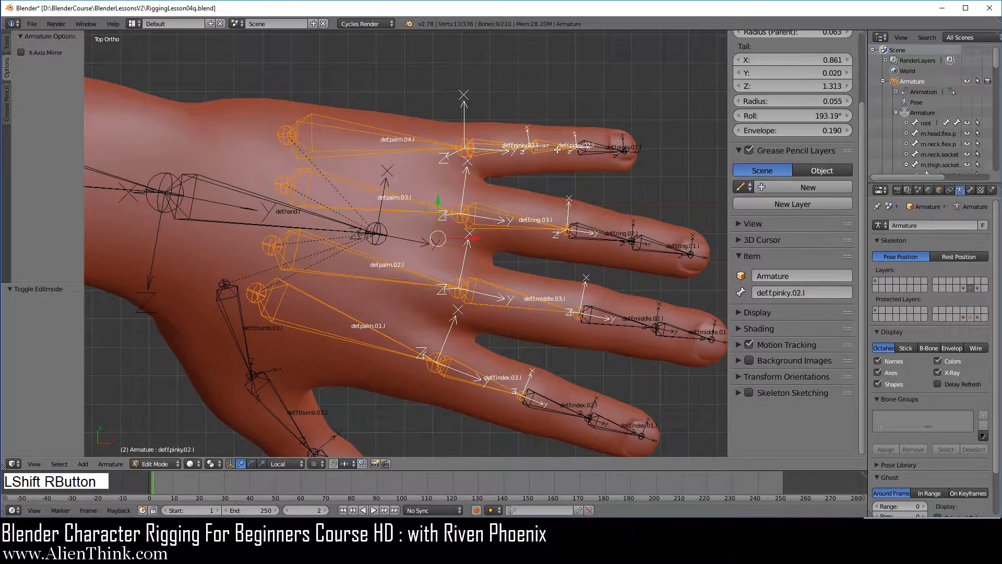
{"action": "right_click", "coordinate": [594, 151], "text": "shift"}
{"action": "right_click", "coordinate": [602, 233], "text": "shift"}
{"action": "right_click", "coordinate": [650, 250], "text": "shift"}
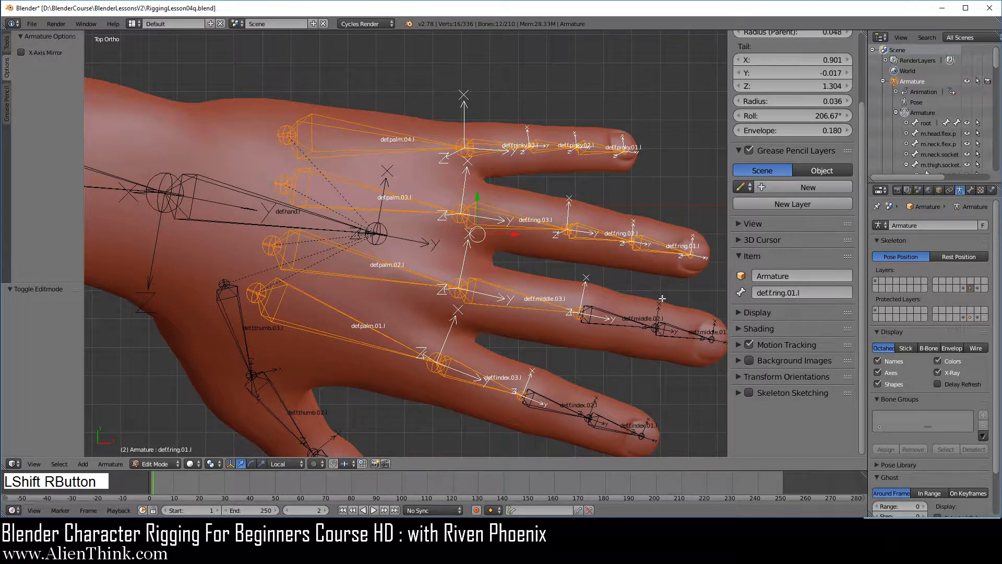
{"action": "right_click", "coordinate": [640, 323], "text": "shift"}
{"action": "right_click", "coordinate": [674, 329], "text": "shift"}
{"action": "right_click", "coordinate": [564, 407], "text": "shift"}
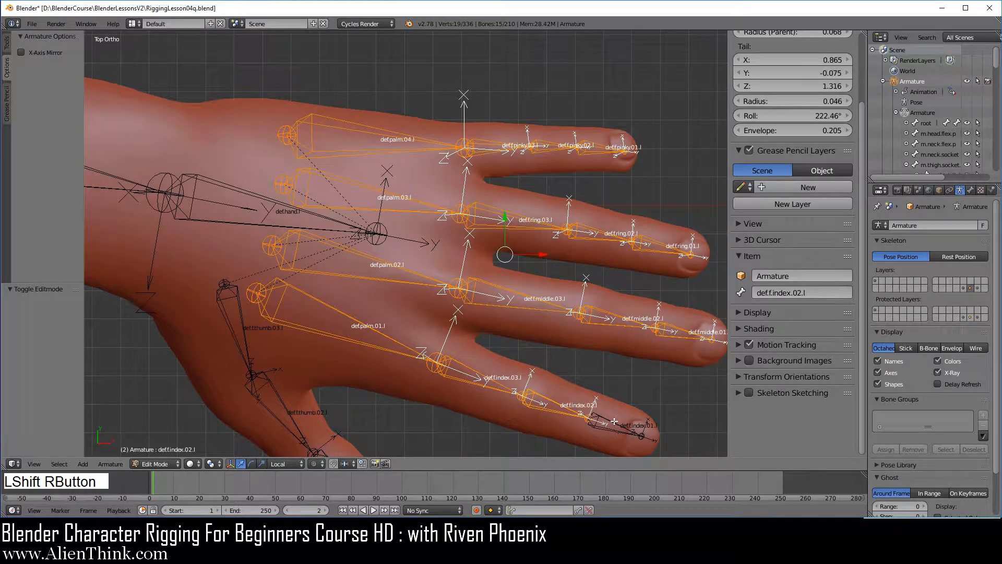
{"action": "right_click", "coordinate": [616, 424], "text": "shift"}
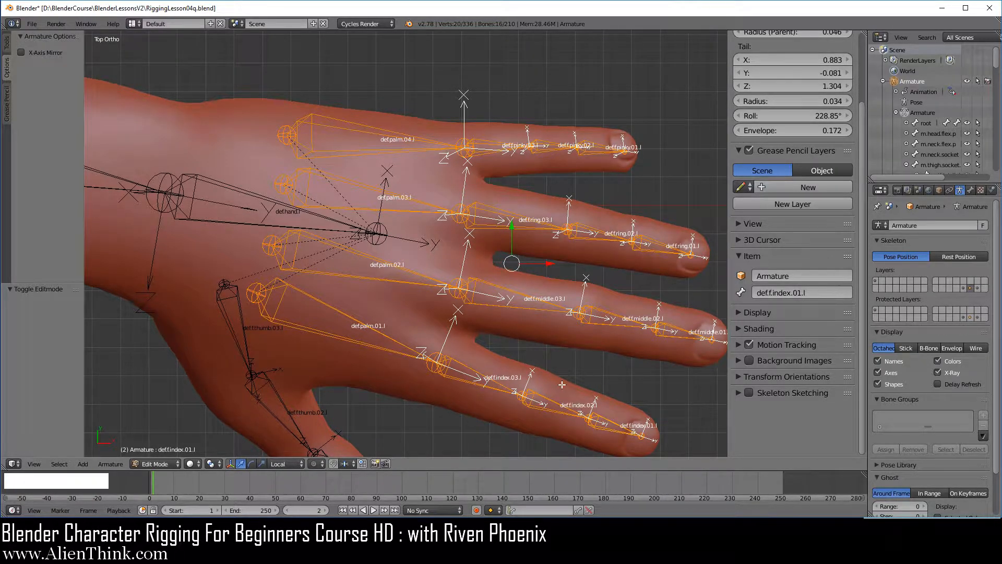
Duplicate the selected palm and finger bones in place and raise the copies 0.040 along Z in the front view
{"action": "key", "text": "shift+d"}
{"action": "right_click", "coordinate": [605, 340]}
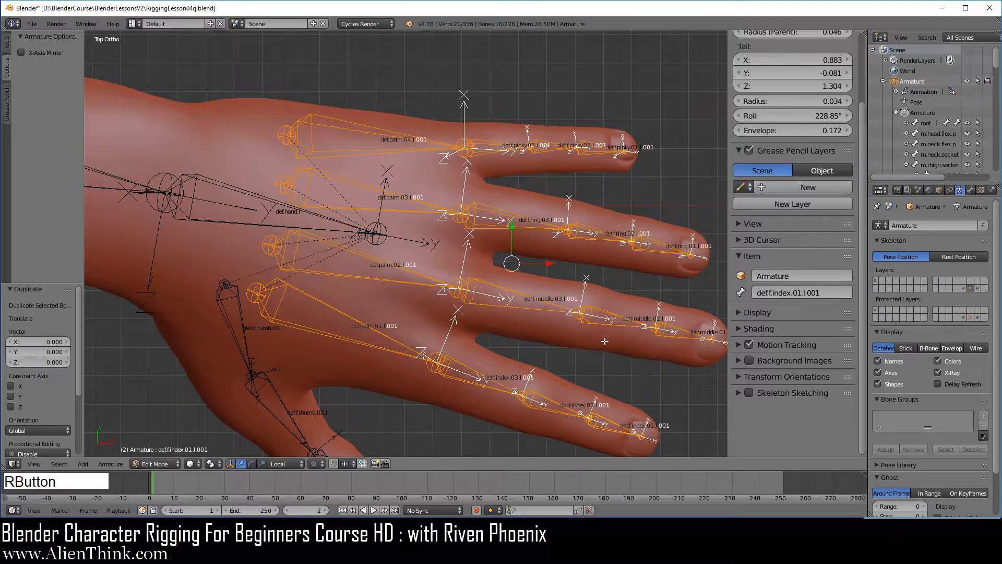
{"action": "key", "text": "KP_1"}
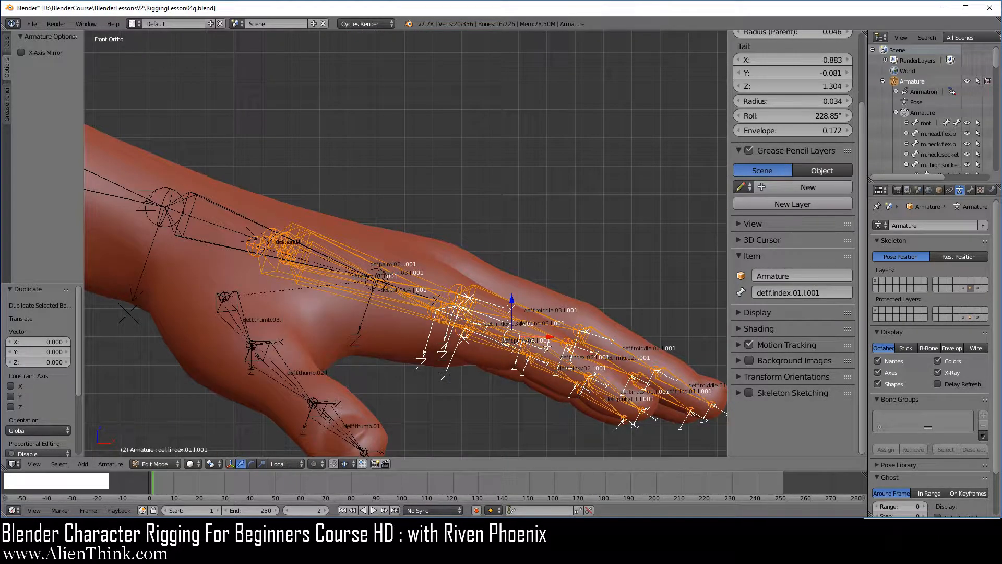
{"action": "left_click_drag", "start_coordinate": [512, 301], "coordinate": [515, 193], "text": "ctrl"}
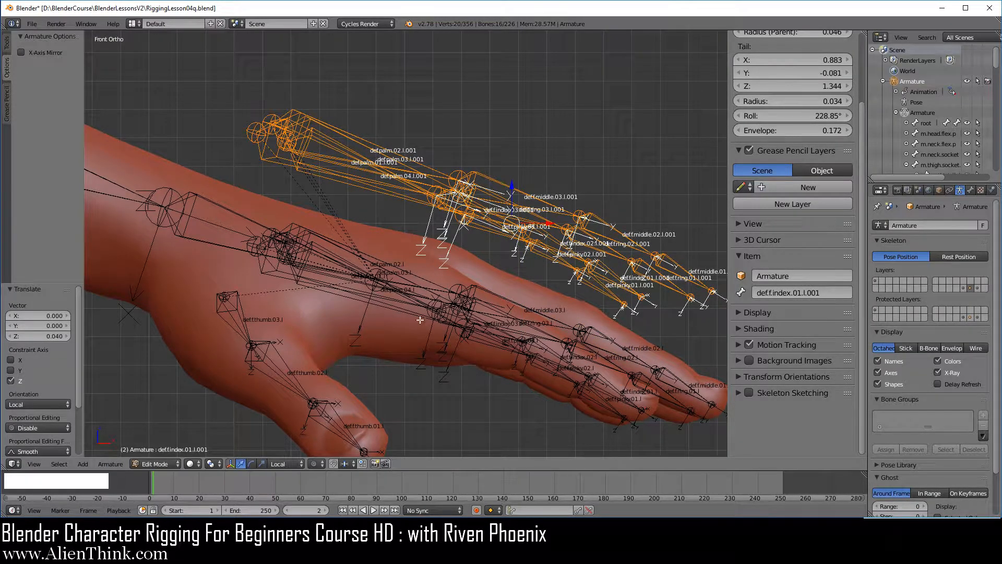
Switch the armature to Pose Mode with the back of the left hand in view
{"action": "mouse_move", "coordinate": [286, 297]}
{"action": "middle_mouse_down"}
{"action": "mouse_move", "coordinate": [269, 284]}
{"action": "mouse_move", "coordinate": [337, 302]}
{"action": "mouse_move", "coordinate": [271, 256]}
{"action": "mouse_move", "coordinate": [292, 309]}
{"action": "middle_mouse_up"}
{"action": "middle_click_drag", "start_coordinate": [300, 255], "coordinate": [367, 299]}
{"action": "middle_click_drag", "start_coordinate": [389, 235], "coordinate": [414, 288]}
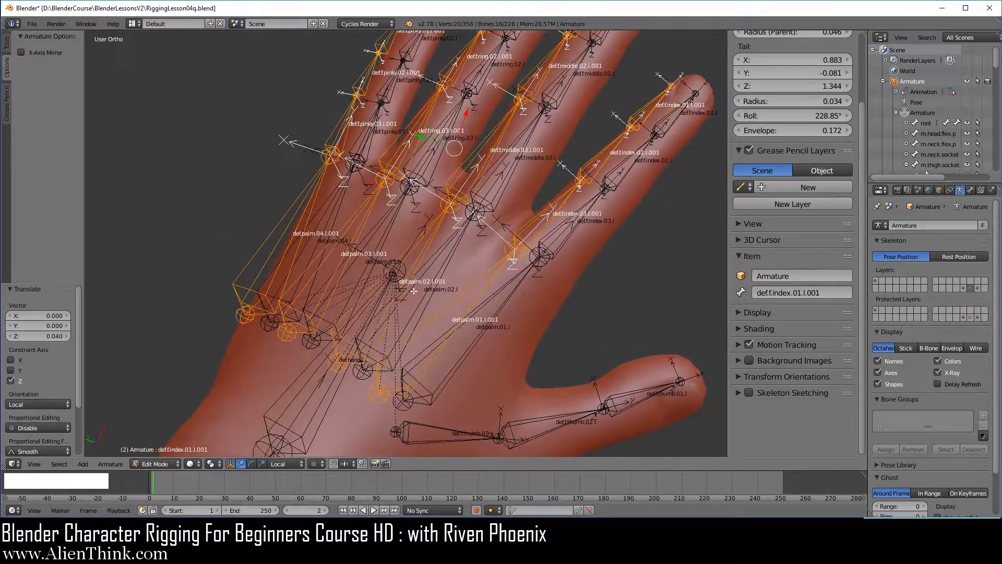
{"action": "middle_click_drag", "start_coordinate": [455, 178], "coordinate": [412, 236], "text": "shift"}
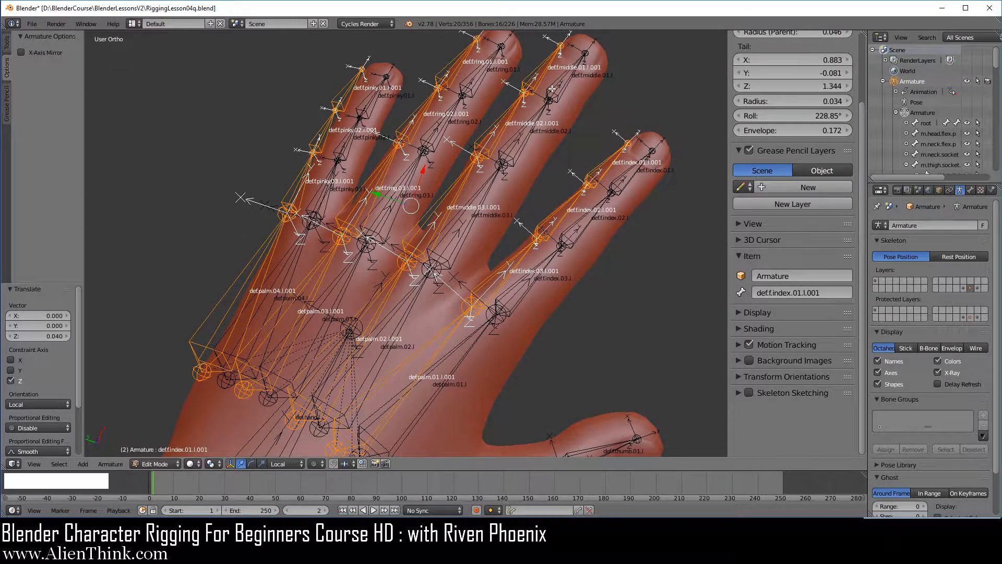
{"action": "middle_click_drag", "start_coordinate": [367, 356], "coordinate": [372, 365]}
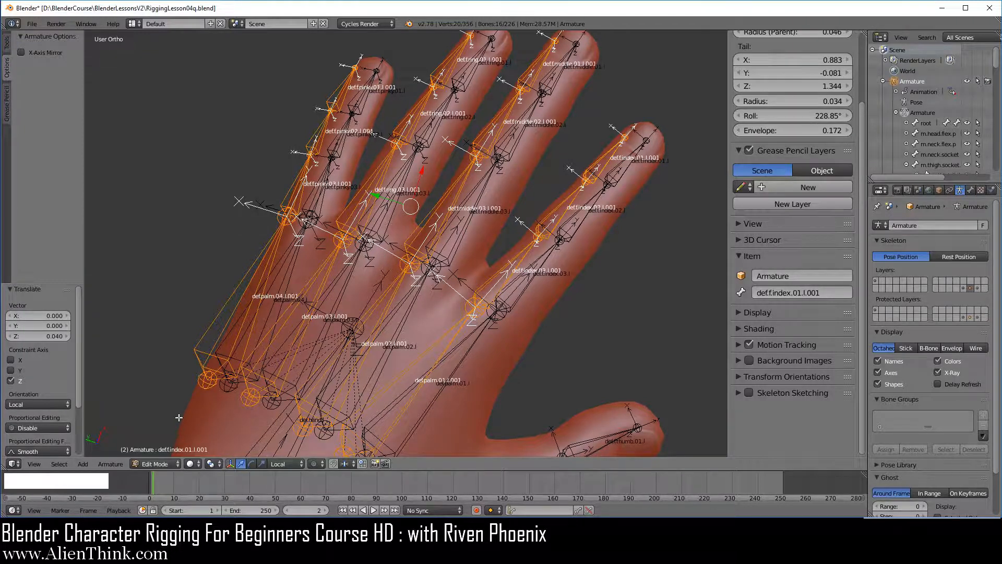
{"action": "left_click", "coordinate": [173, 464]}
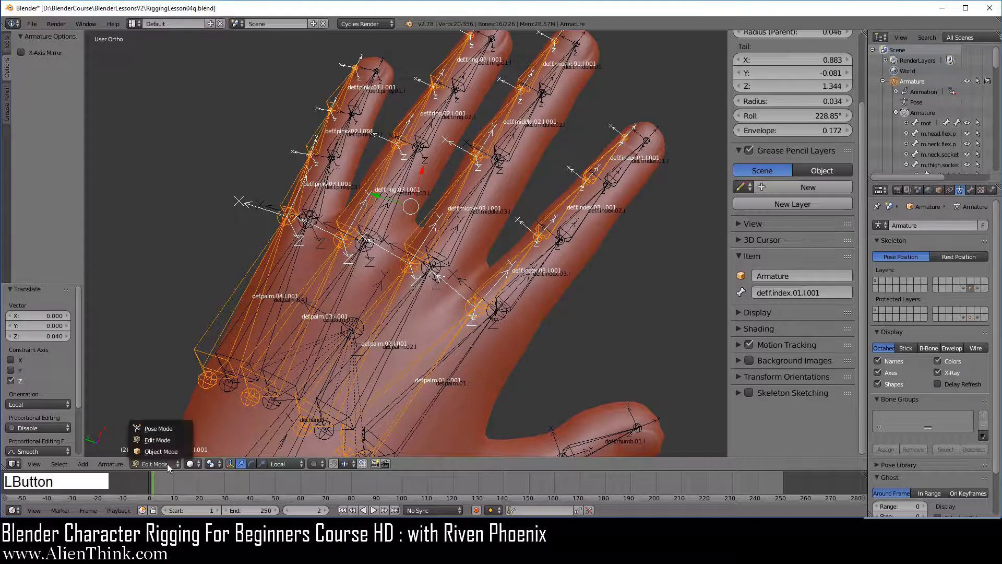
{"action": "left_click", "coordinate": [157, 425]}
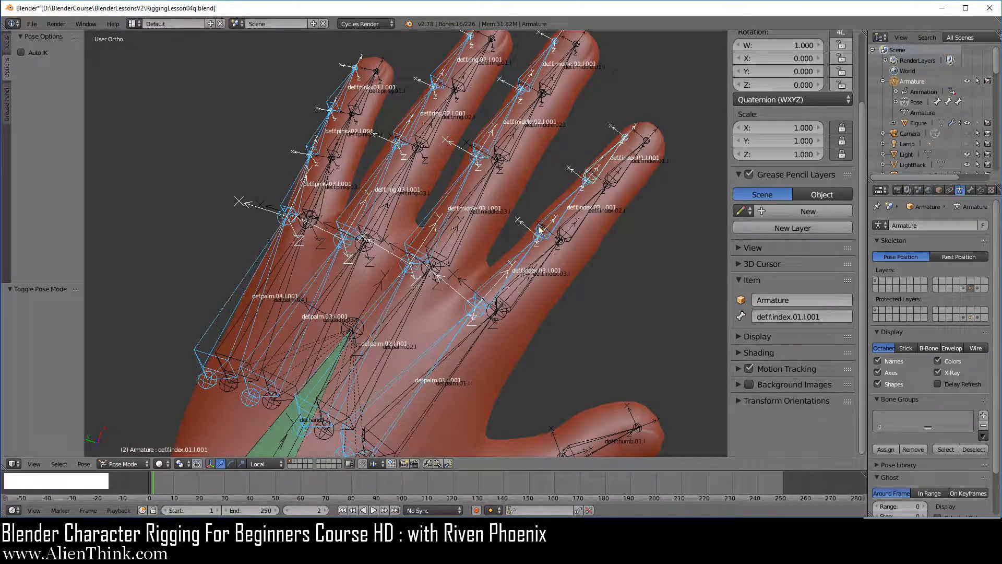
Add Copy Transforms constraints to the three original left index finger bones, each targeting its .001 duplicate
{"action": "right_click", "coordinate": [612, 163]}
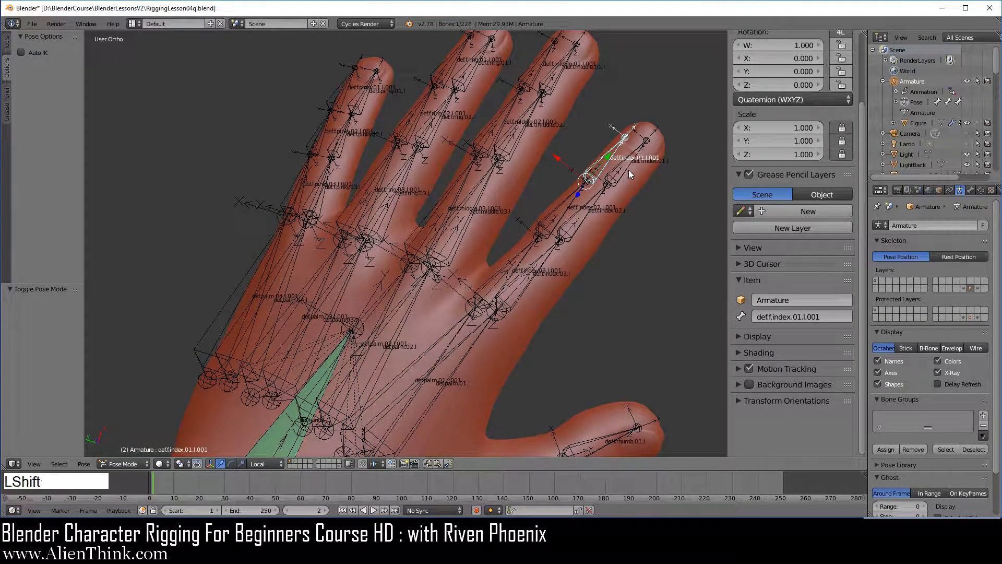
{"action": "right_click", "coordinate": [622, 170], "text": "shift"}
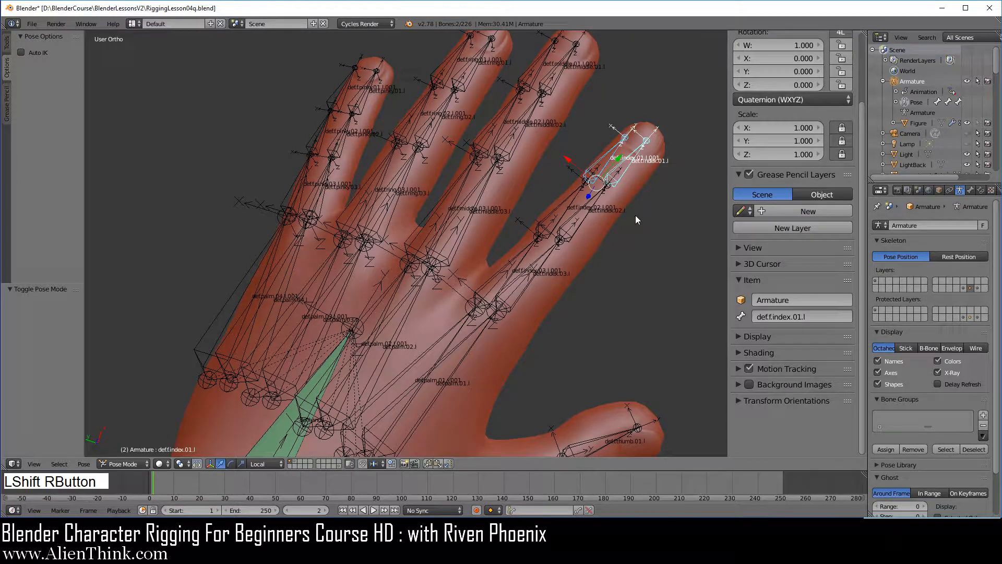
{"action": "key", "text": "ctrl+shift+c"}
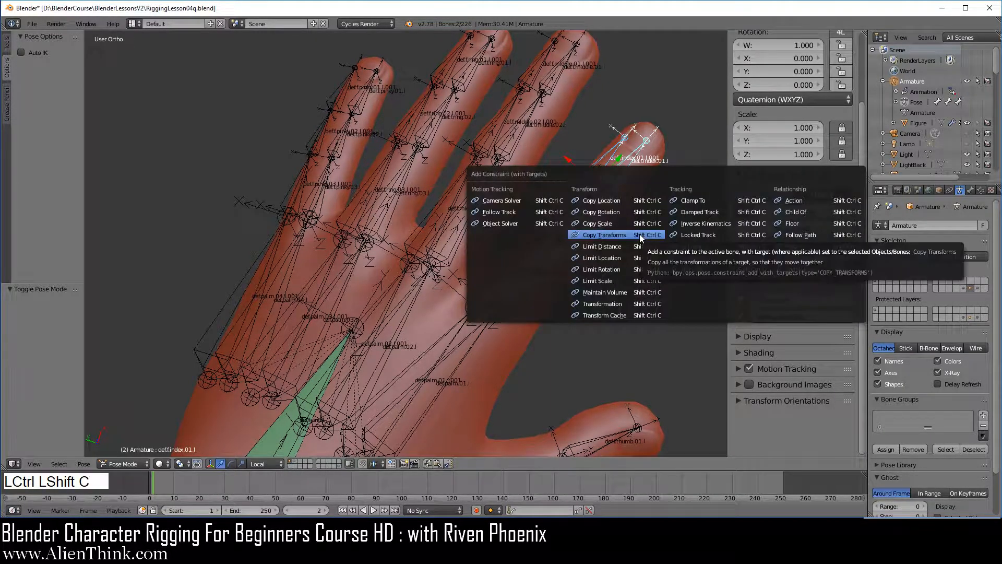
{"action": "left_click", "coordinate": [640, 234]}
{"action": "right_click", "coordinate": [579, 209]}
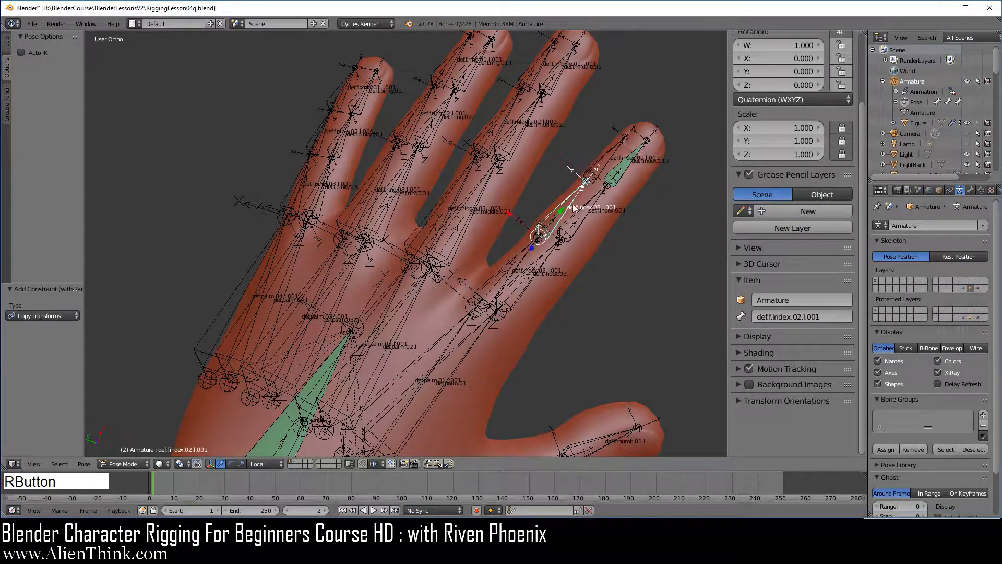
{"action": "right_click", "coordinate": [586, 218], "text": "shift"}
{"action": "key", "text": "ctrl+shift+c"}
{"action": "left_click", "coordinate": [615, 270]}
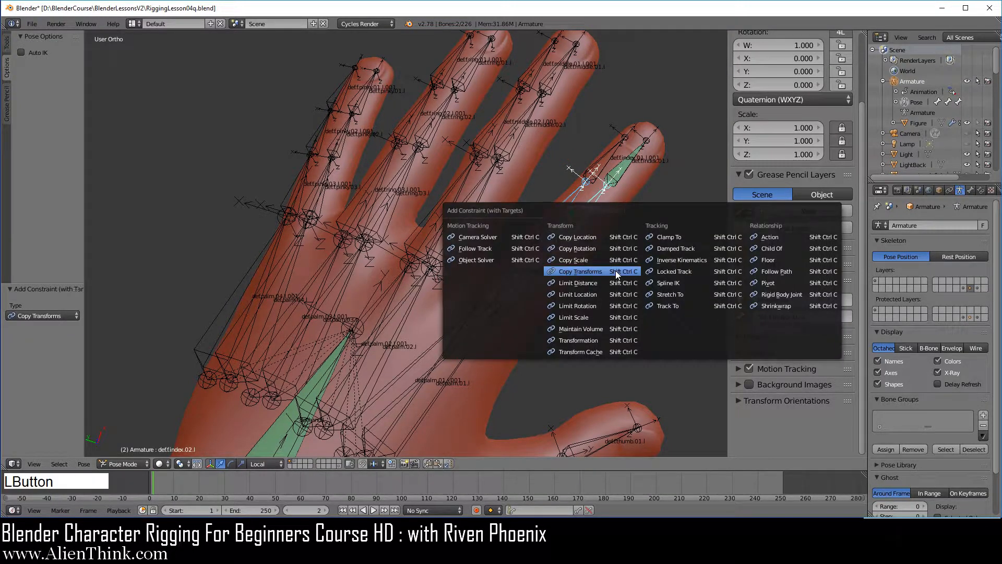
{"action": "right_click", "coordinate": [524, 283], "text": "shift"}
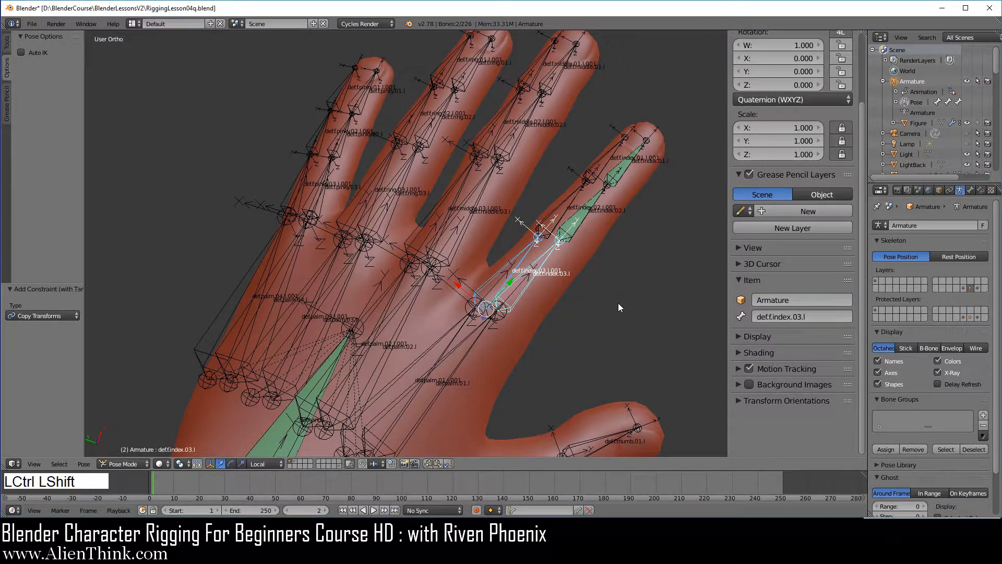
{"action": "key", "text": "ctrl+shift+c"}
{"action": "left_click", "coordinate": [618, 303]}
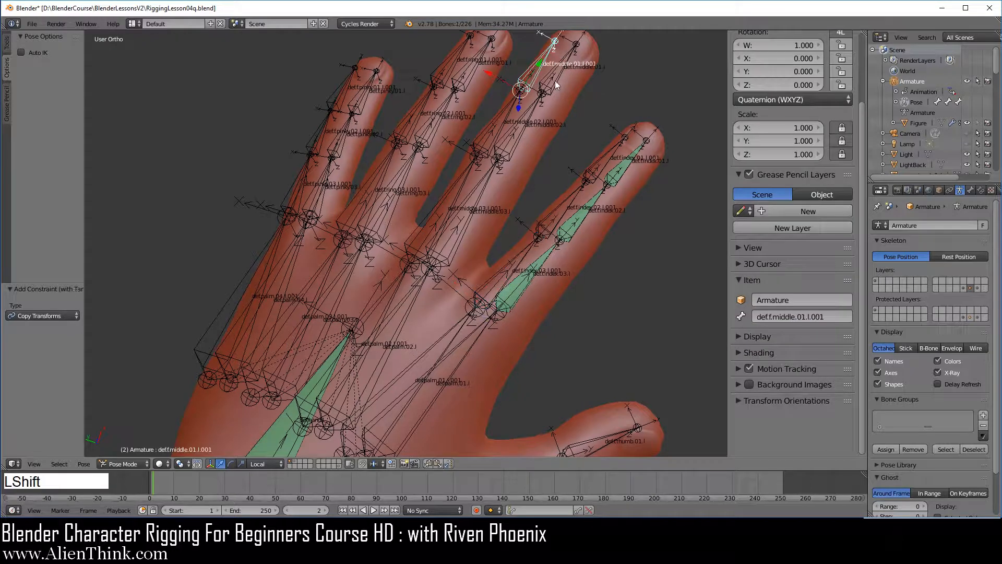
Add Copy Transforms constraints to the three original left middle finger bones, each targeting its .001 duplicate
{"action": "right_click", "coordinate": [556, 80], "text": "shift"}
{"action": "key", "text": "ctrl+shift+c"}
{"action": "left_click", "coordinate": [584, 132]}
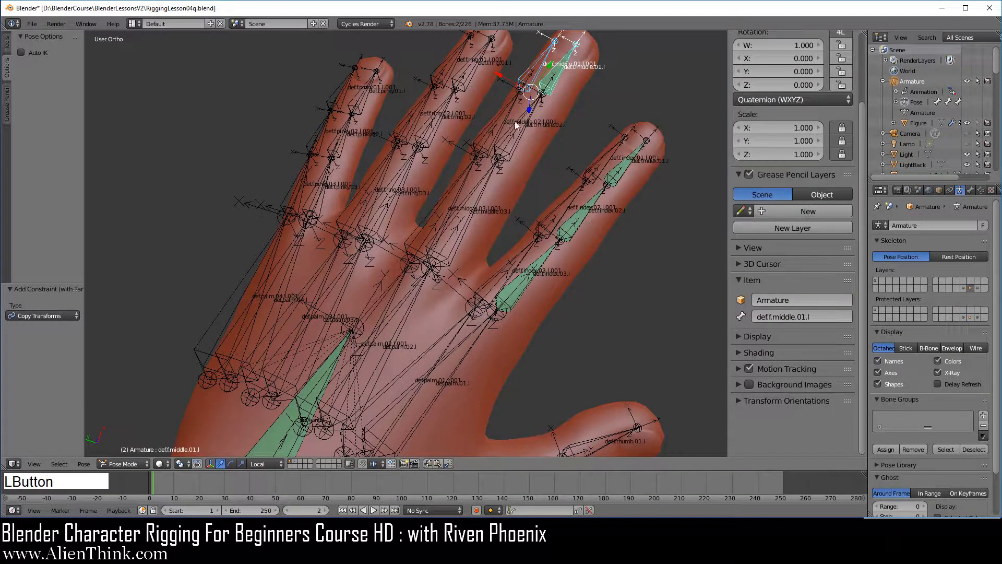
{"action": "right_click", "coordinate": [516, 122]}
{"action": "right_click", "coordinate": [540, 146], "text": "shift"}
{"action": "key", "text": "ctrl+shift+c"}
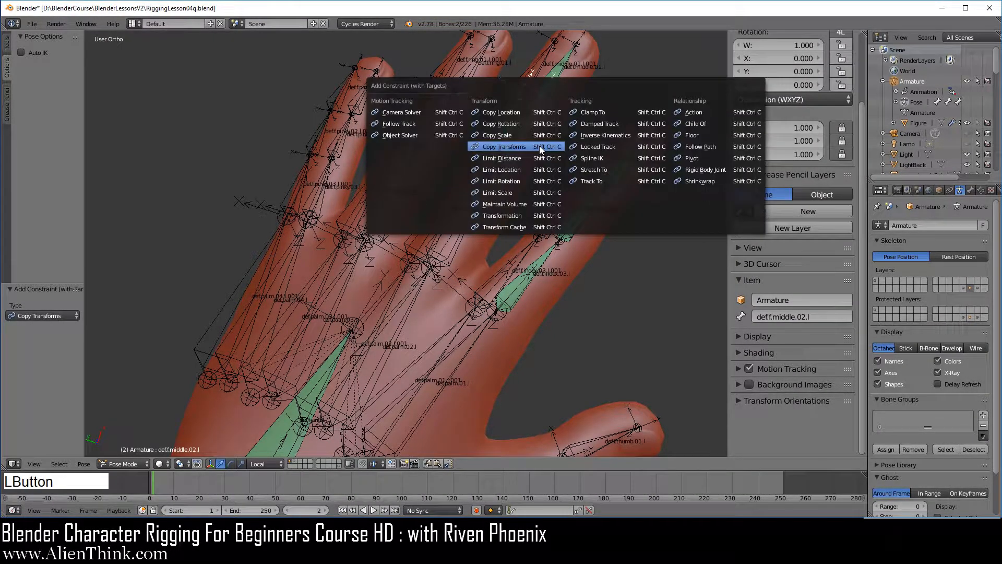
{"action": "left_click", "coordinate": [496, 152]}
{"action": "right_click", "coordinate": [478, 186]}
{"action": "right_click", "coordinate": [521, 203], "text": "shift"}
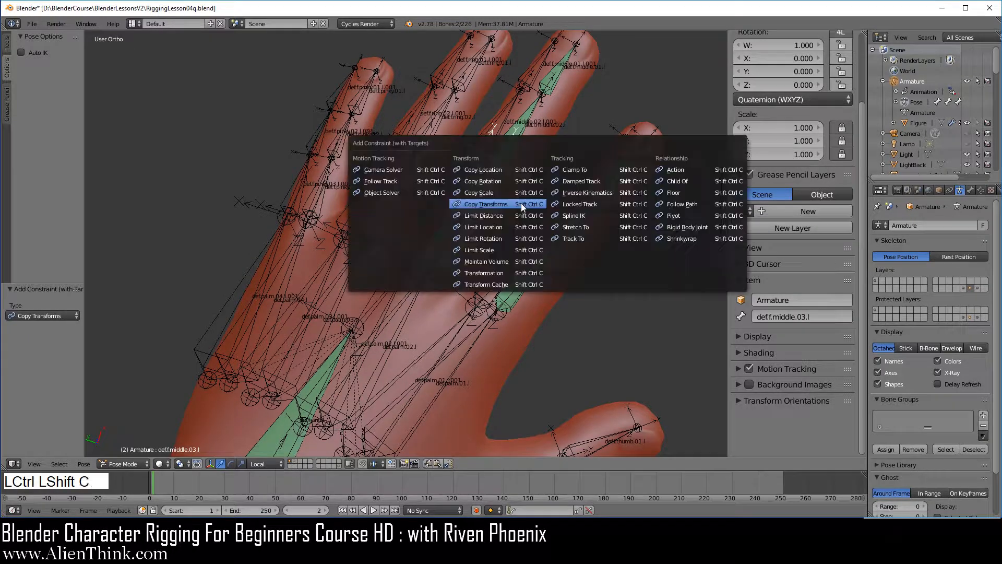
{"action": "key", "text": "ctrl+shift+c"}
{"action": "left_click", "coordinate": [522, 204]}
Add Copy Transforms constraints to the three original left ring finger bones, each targeting its .001 duplicate
{"action": "right_click", "coordinate": [455, 76]}
{"action": "right_click", "coordinate": [469, 73], "text": "shift"}
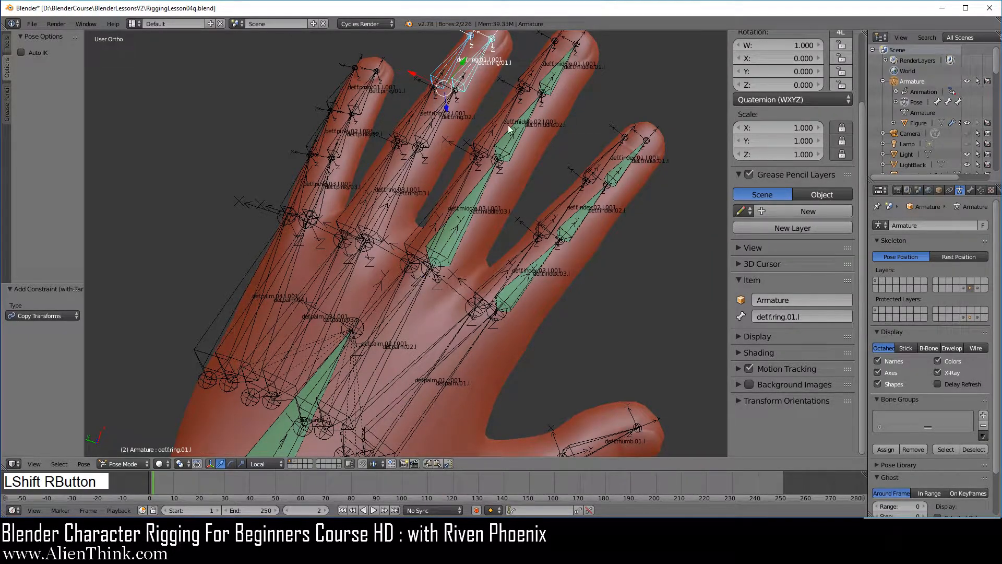
{"action": "key", "text": "ctrl+shift+c"}
{"action": "left_click", "coordinate": [518, 145]}
{"action": "right_click", "coordinate": [421, 107]}
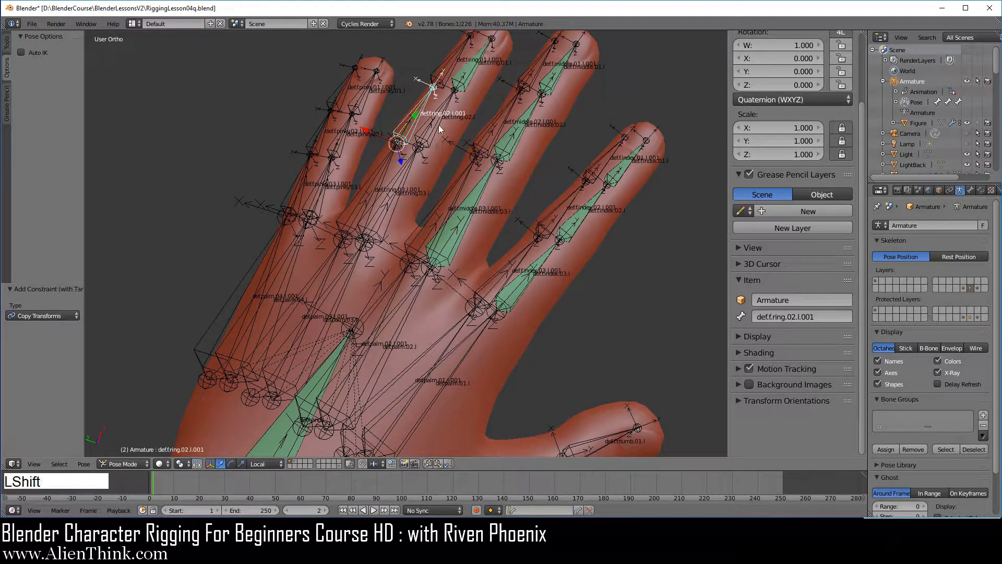
{"action": "right_click", "coordinate": [441, 101], "text": "shift"}
{"action": "key", "text": "ctrl+shift+c"}
{"action": "left_click", "coordinate": [527, 167]}
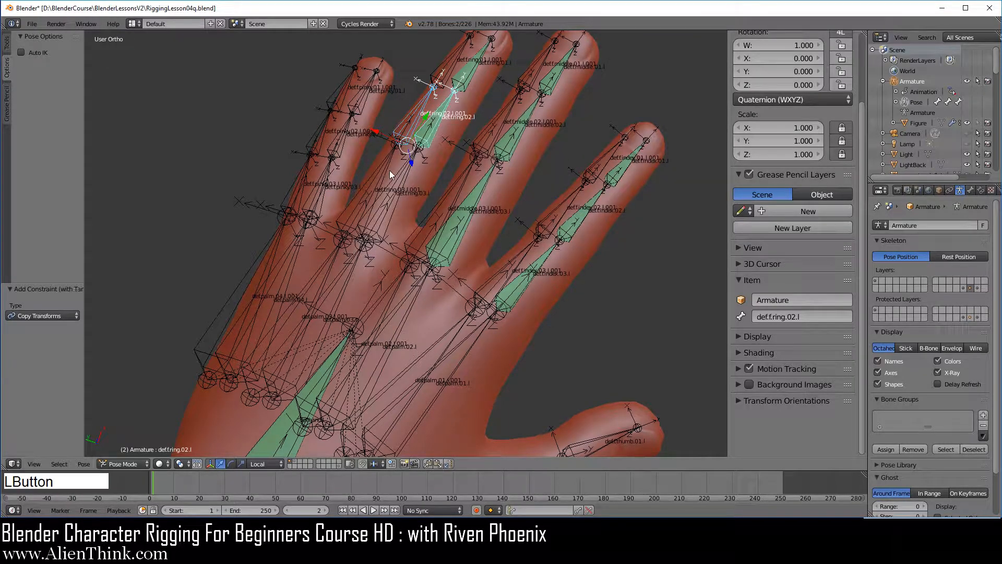
{"action": "right_click", "coordinate": [391, 173]}
{"action": "right_click", "coordinate": [402, 177], "text": "shift"}
{"action": "key", "text": "ctrl+shift+c"}
{"action": "left_click", "coordinate": [533, 199]}
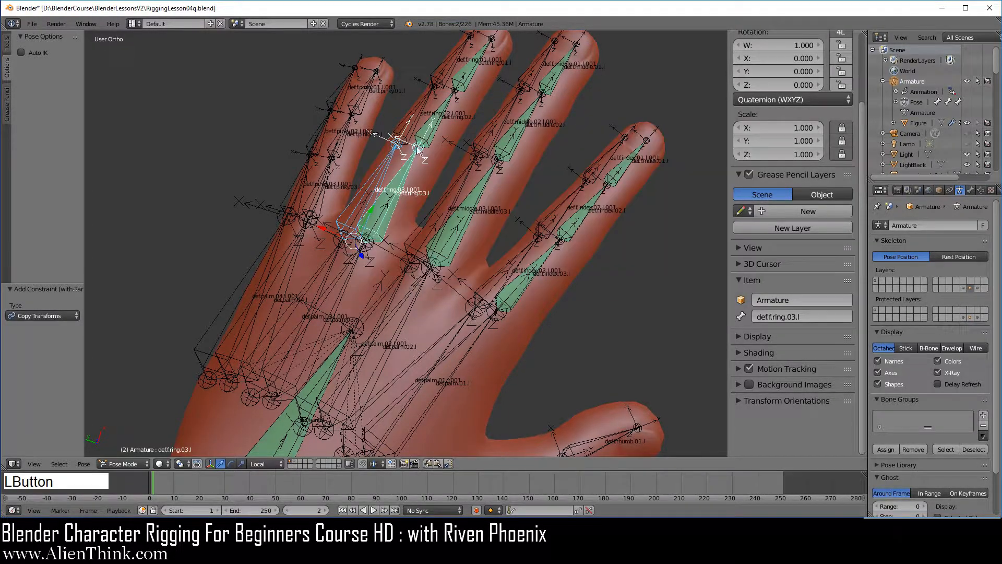
Add Copy Transforms constraints to the three original left pinky finger bones, each targeting its .001 duplicate
{"action": "right_click", "coordinate": [346, 88]}
{"action": "right_click", "coordinate": [368, 100], "text": "shift"}
{"action": "key", "text": "ctrl+shift+c"}
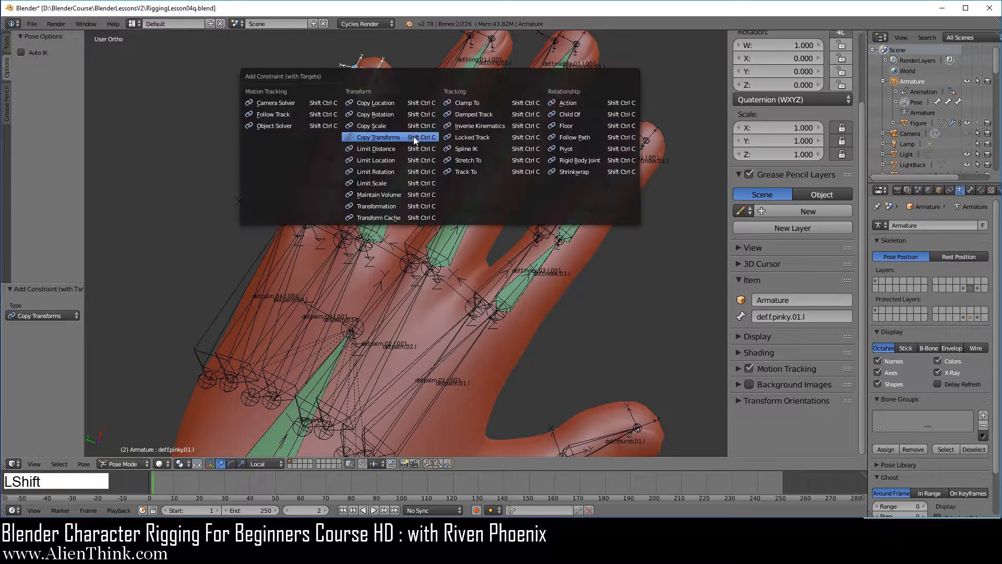
{"action": "left_click", "coordinate": [414, 136]}
{"action": "right_click", "coordinate": [352, 149]}
{"action": "right_click", "coordinate": [349, 154], "text": "shift"}
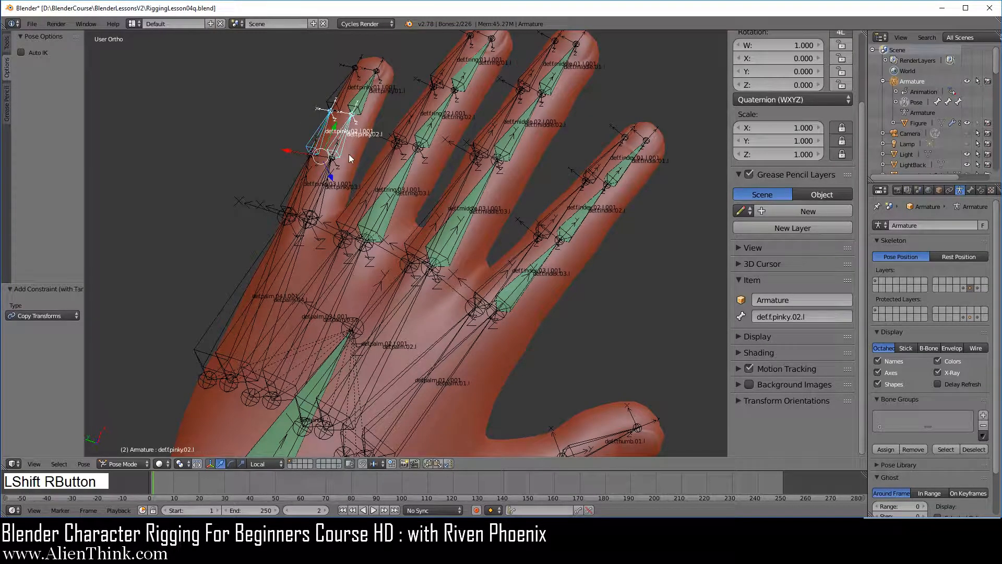
{"action": "key", "text": "ctrl+shift+c"}
{"action": "left_click", "coordinate": [406, 178]}
{"action": "right_click", "coordinate": [304, 189]}
{"action": "right_click", "coordinate": [321, 191], "text": "shift"}
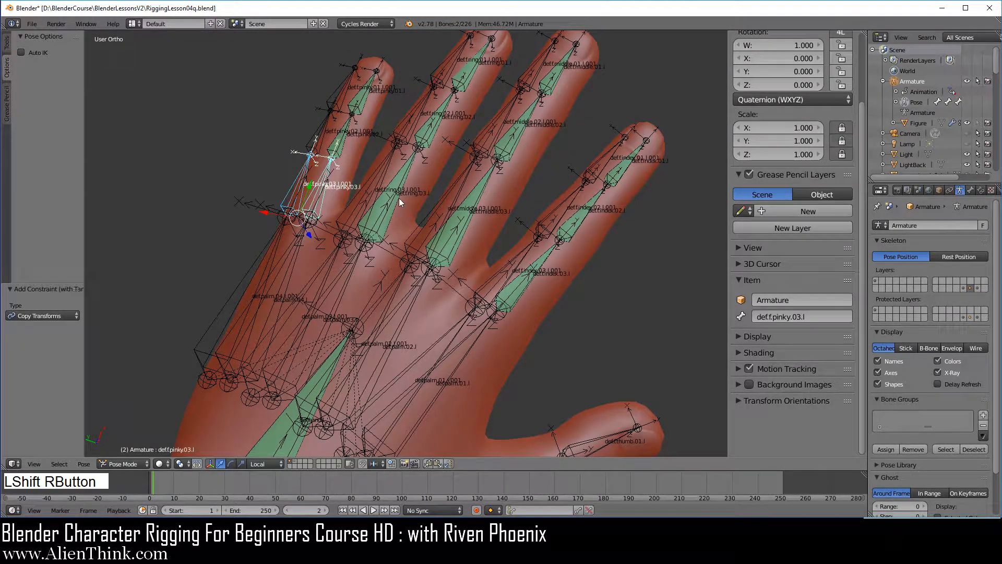
{"action": "key", "text": "ctrl+shift+c"}
{"action": "left_click", "coordinate": [399, 199]}
Add Copy Transforms constraints to def.palm.04.l and def.palm.03.l, each targeting its .001 duplicate
{"action": "middle_click_drag", "start_coordinate": [399, 198], "coordinate": [478, 226], "text": "shift"}
{"action": "middle_click_drag", "start_coordinate": [370, 296], "coordinate": [373, 302]}
{"action": "right_click", "coordinate": [407, 203]}
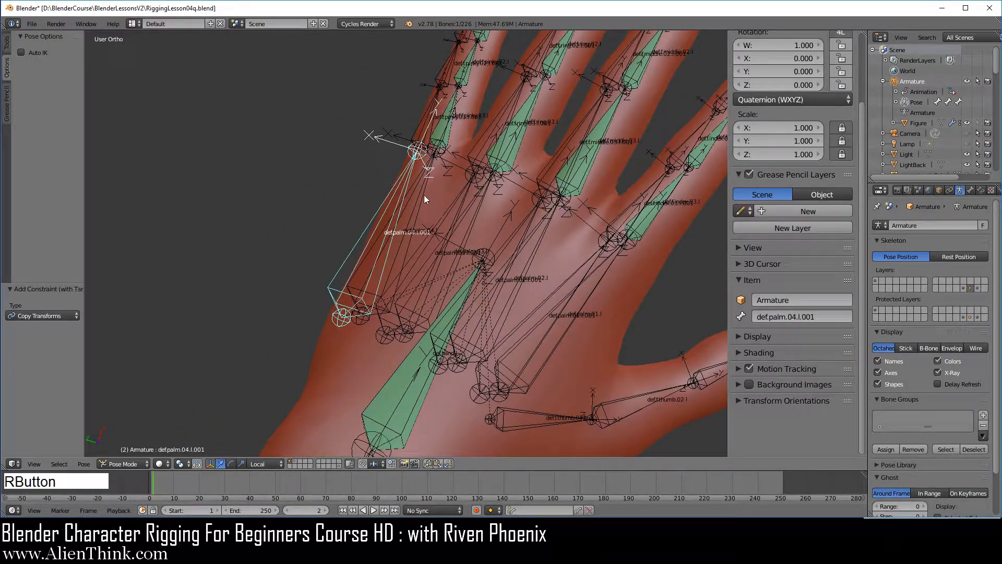
{"action": "right_click", "coordinate": [431, 205], "text": "shift"}
{"action": "key", "text": "ctrl+shift+c"}
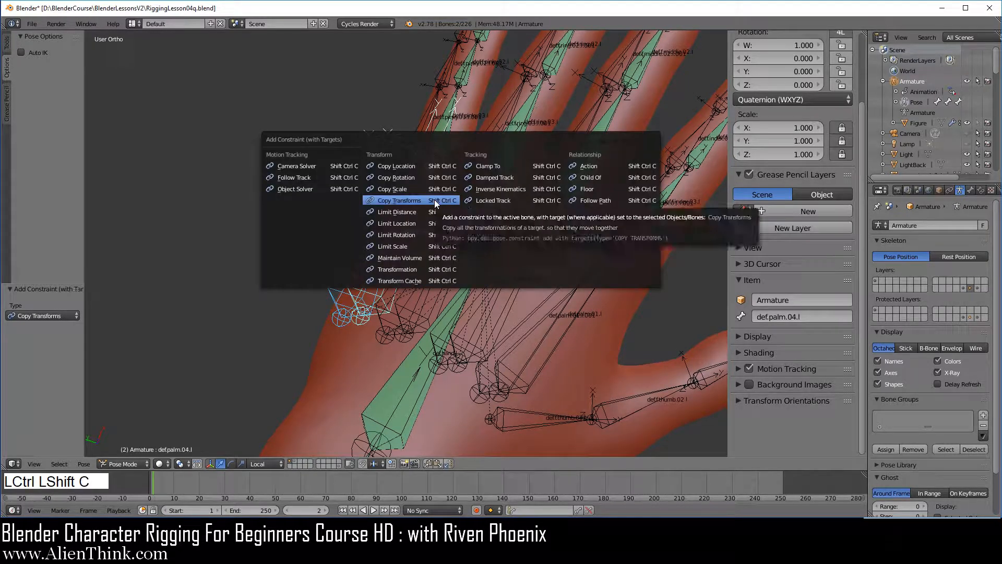
{"action": "left_click", "coordinate": [434, 200]}
{"action": "right_click", "coordinate": [467, 207]}
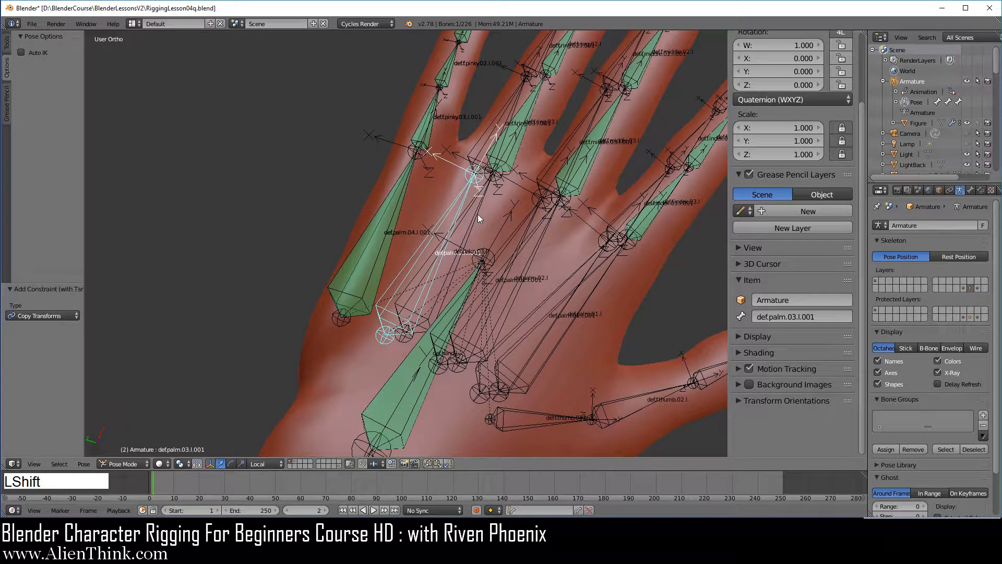
{"action": "right_click", "coordinate": [478, 214], "text": "shift"}
{"action": "key", "text": "ctrl+shift+c"}
{"action": "left_click", "coordinate": [491, 226]}
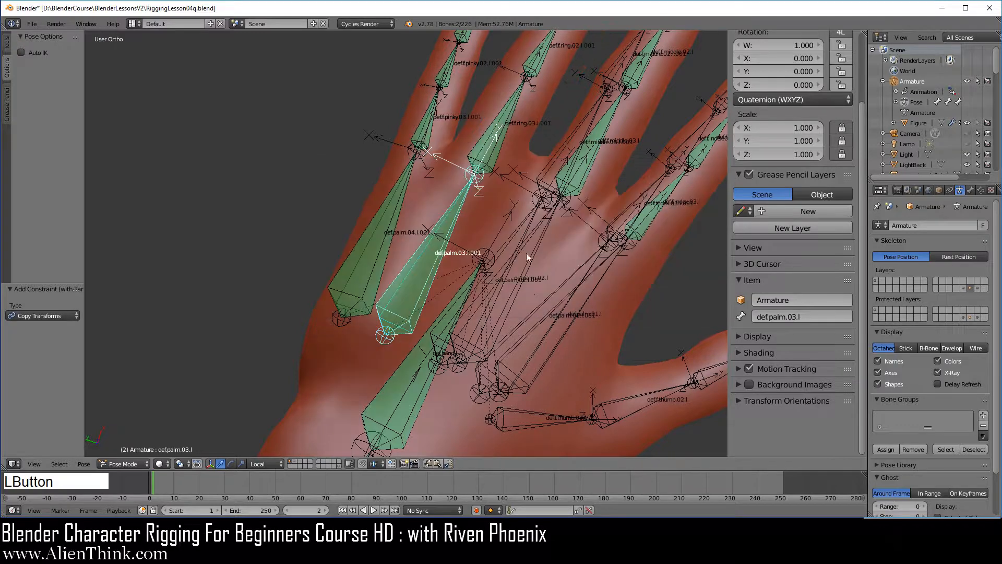
Add Copy Transforms constraints to def.palm.02.l and def.palm.01.l, each targeting its .001 duplicate
{"action": "right_click", "coordinate": [515, 236]}
{"action": "right_click", "coordinate": [541, 245], "text": "shift"}
{"action": "key", "text": "ctrl+shift+c"}
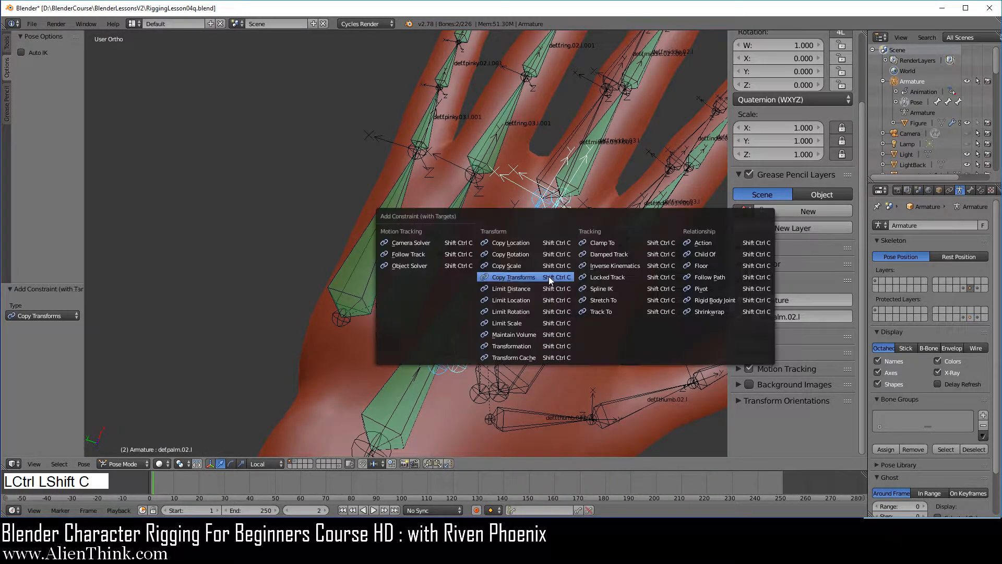
{"action": "left_click", "coordinate": [549, 277]}
{"action": "right_click", "coordinate": [583, 278]}
{"action": "right_click", "coordinate": [591, 289], "text": "shift"}
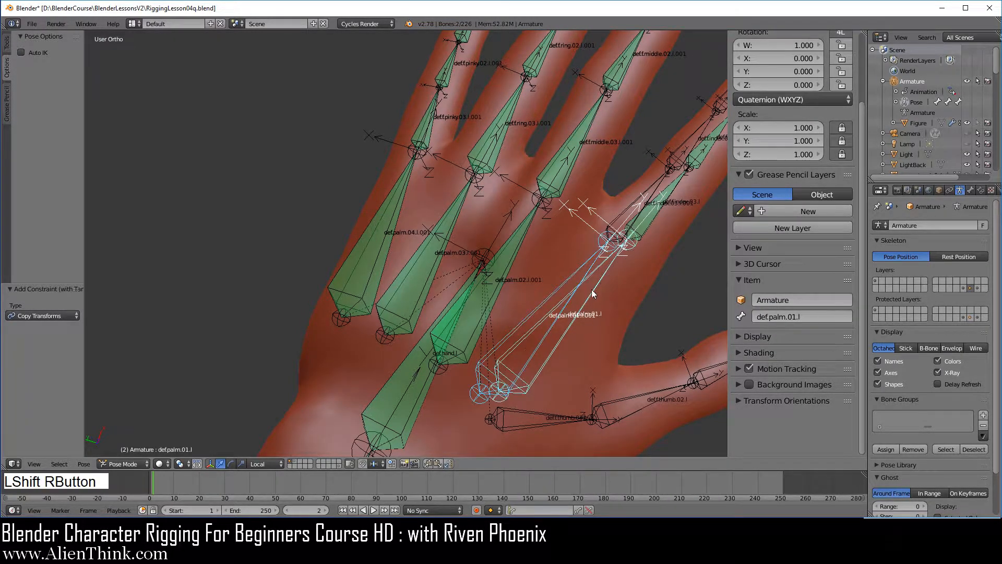
{"action": "key", "text": "ctrl+shift+c"}
{"action": "left_click", "coordinate": [609, 333]}
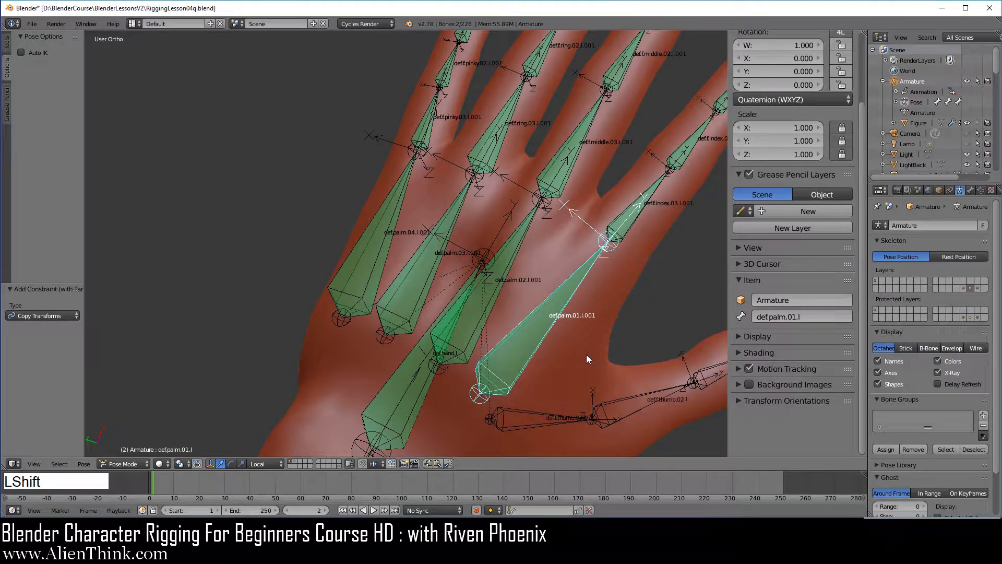
Switch the armature to Edit Mode and select only the raised .001 palm and finger bones in the front view
{"action": "middle_click_drag", "start_coordinate": [586, 355], "coordinate": [462, 346], "text": "shift"}
{"action": "left_click", "coordinate": [125, 463]}
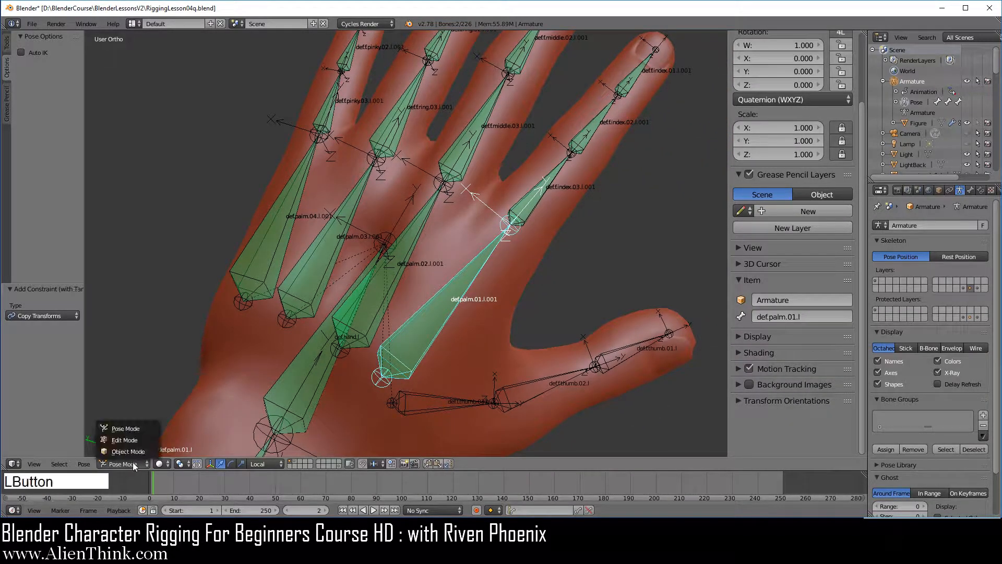
{"action": "left_click", "coordinate": [130, 440]}
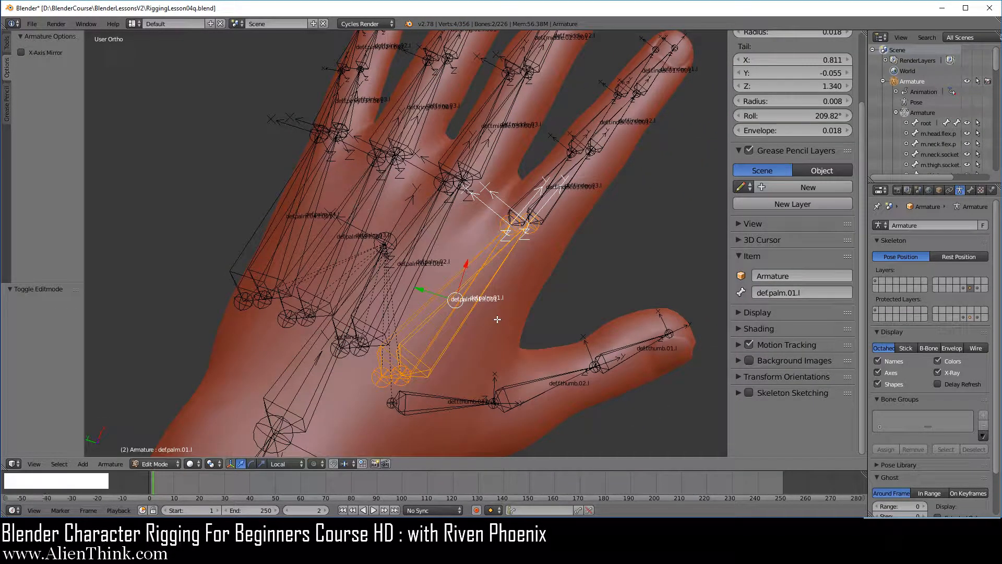
{"action": "key", "text": "KP_1"}
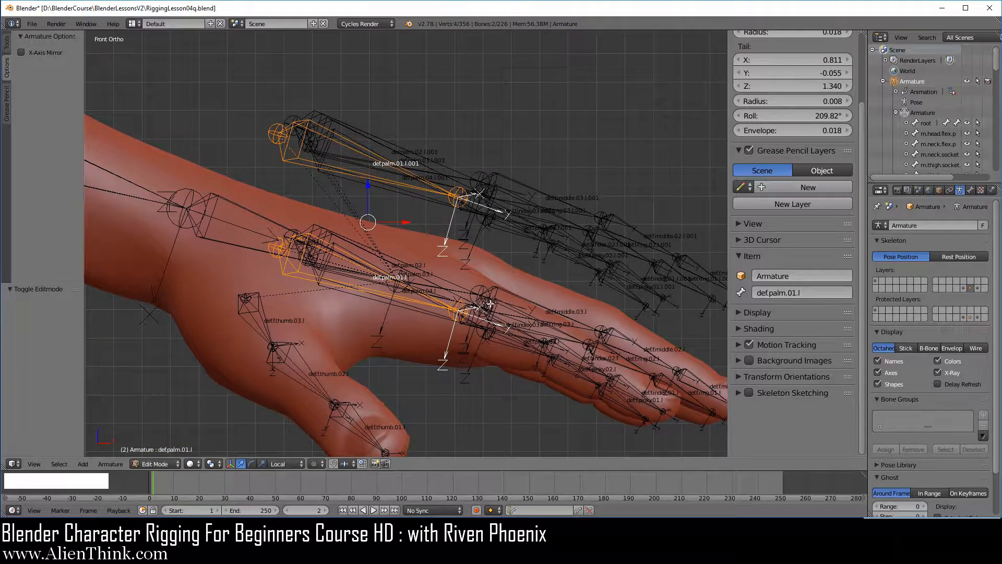
{"action": "key", "text": "a"}
{"action": "middle_click_drag", "start_coordinate": [515, 254], "coordinate": [444, 237], "text": "shift"}
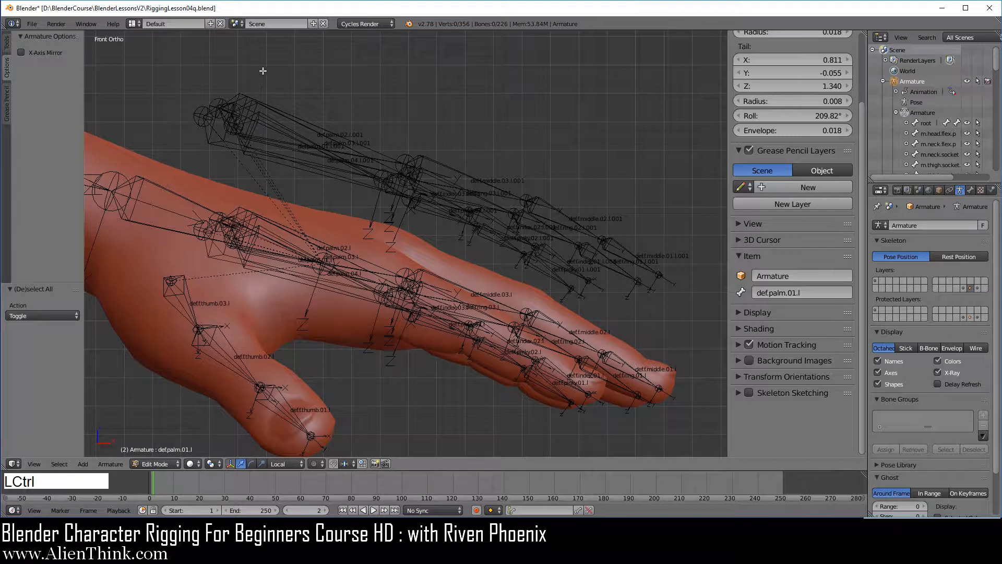
{"action": "mouse_move", "coordinate": [242, 72]}
{"action": "left_mouse_down", "text": "ctrl"}
{"action": "mouse_move", "coordinate": [197, 85]}
{"action": "mouse_move", "coordinate": [217, 168]}
{"action": "mouse_move", "coordinate": [340, 199]}
{"action": "mouse_move", "coordinate": [572, 299]}
{"action": "mouse_move", "coordinate": [672, 313]}
{"action": "mouse_move", "coordinate": [674, 214]}
{"action": "mouse_move", "coordinate": [458, 107]}
{"action": "left_mouse_up", "text": "ctrl"}
{"action": "key", "text": "g"}
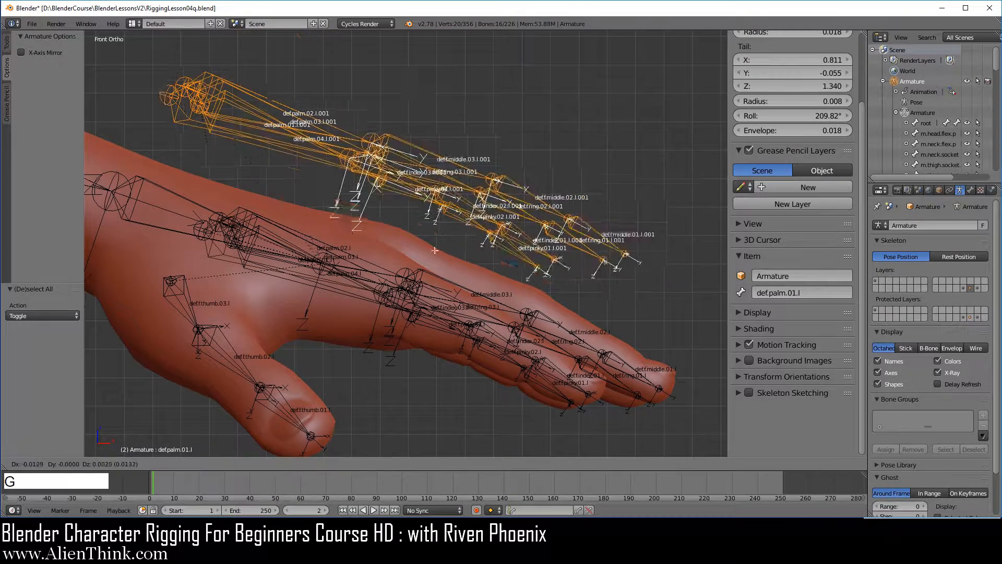
{"action": "right_click", "coordinate": [491, 231]}
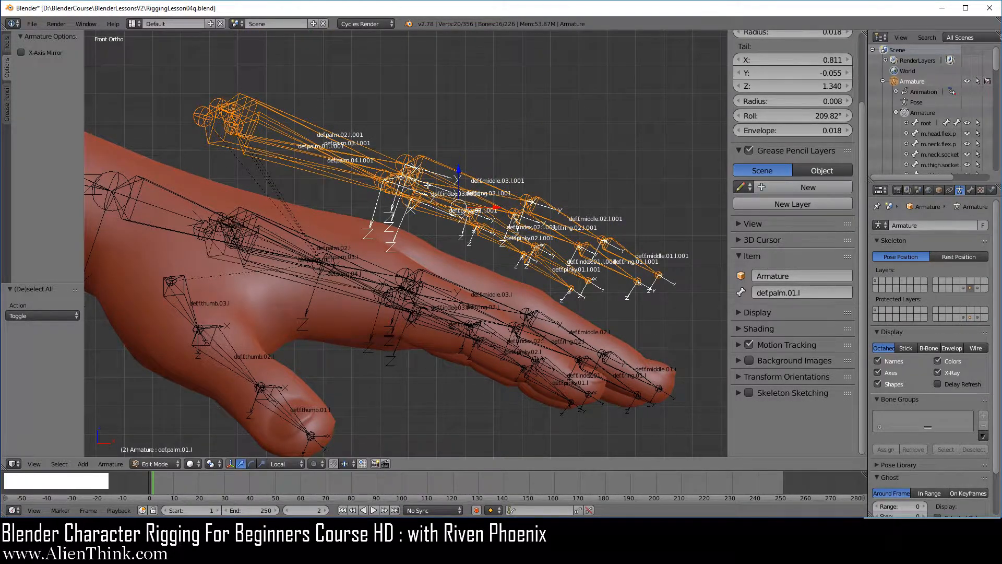
Move the selected duplicate bones to the adjacent bone layer and display that layer alongside the current one
{"action": "key", "text": "m"}
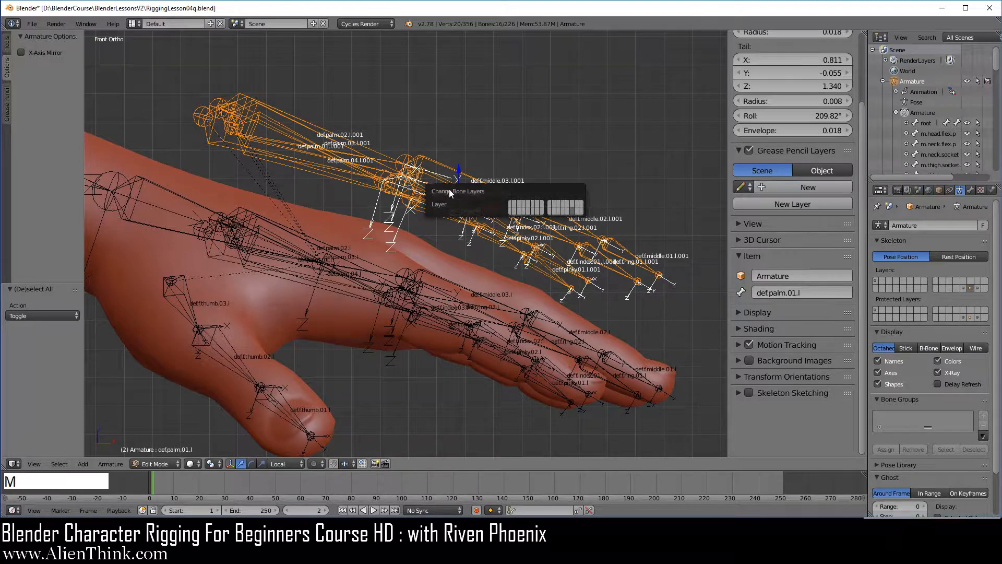
{"action": "left_click", "coordinate": [578, 211]}
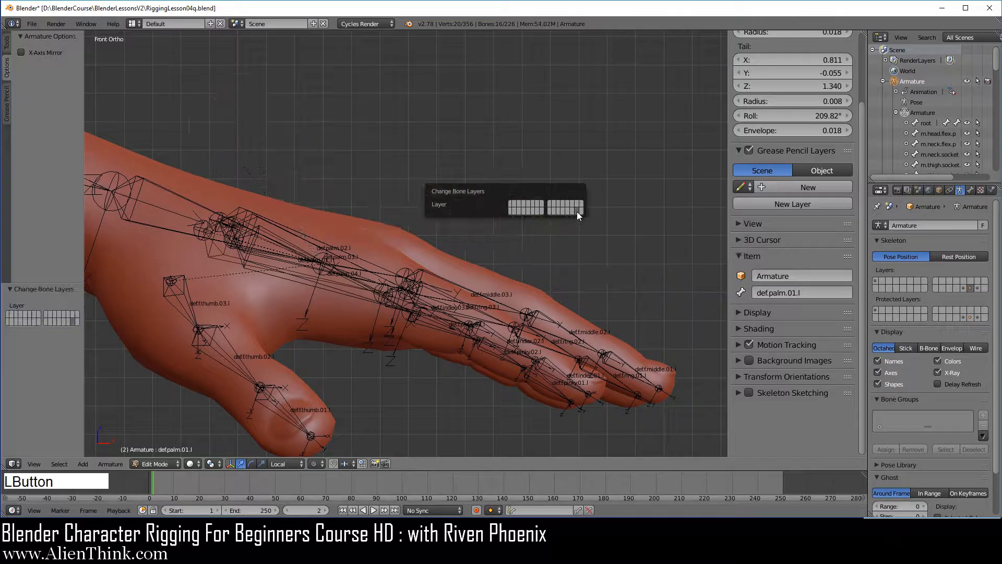
{"action": "left_click", "coordinate": [985, 288], "text": "shift"}
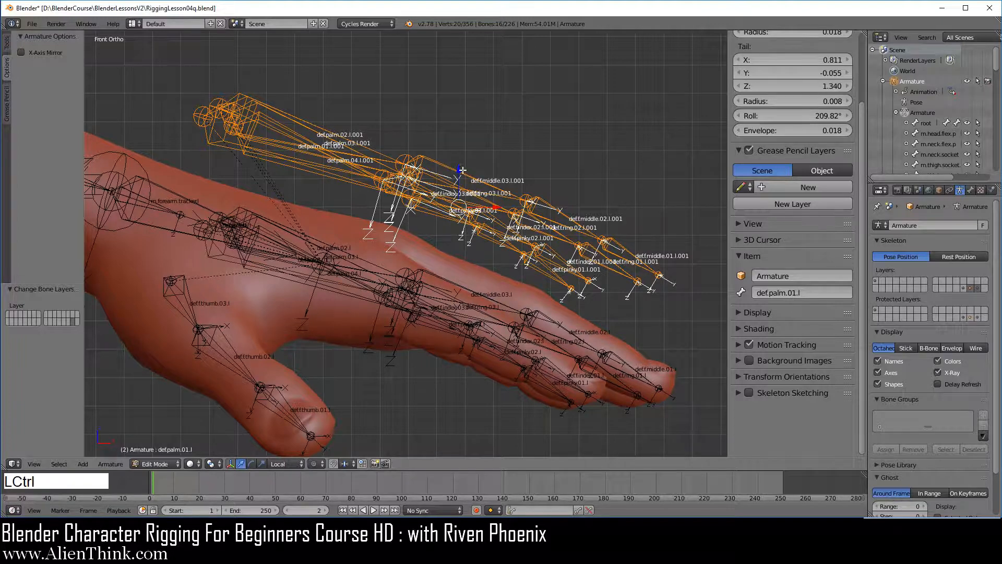
Move the duplicate bones -0.040 along Z onto the original bones and show only the duplicates' bone layer
{"action": "left_click_drag", "start_coordinate": [459, 168], "coordinate": [455, 268], "text": "ctrl"}
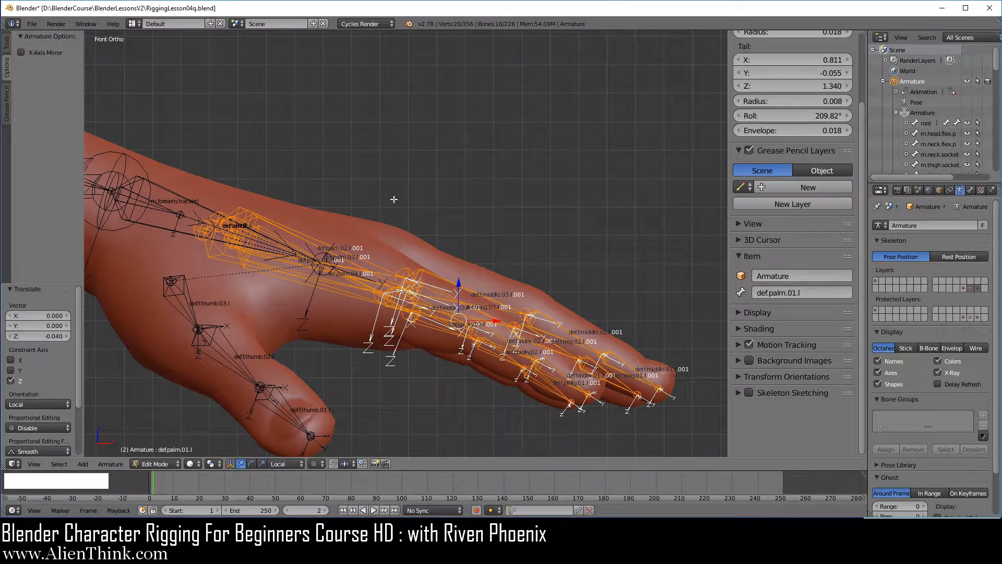
{"action": "middle_click_drag", "start_coordinate": [400, 183], "coordinate": [376, 272]}
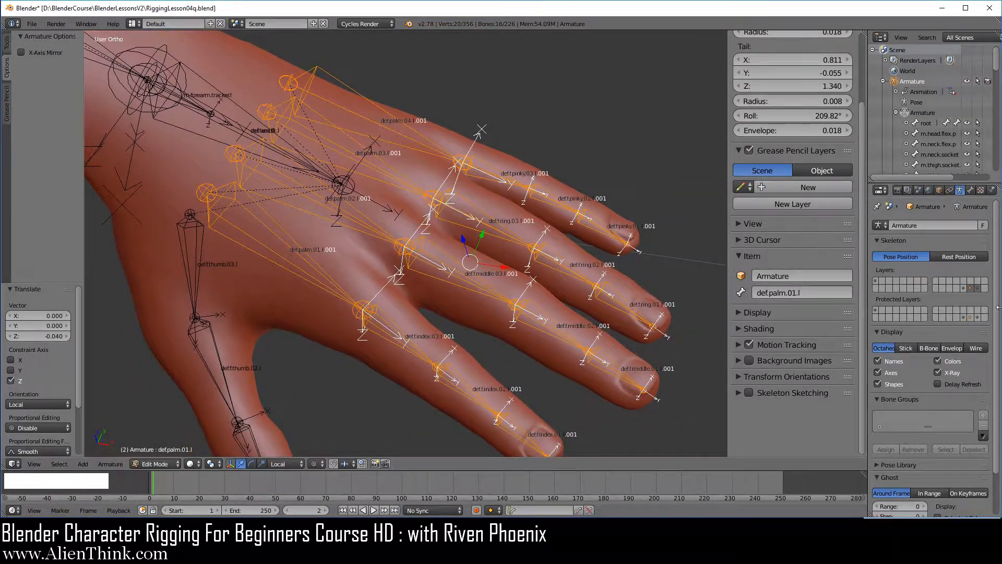
{"action": "left_click", "coordinate": [978, 288]}
{"action": "scroll", "coordinate": [793, 288], "scroll_direction": "down", "scroll_amount": 5}
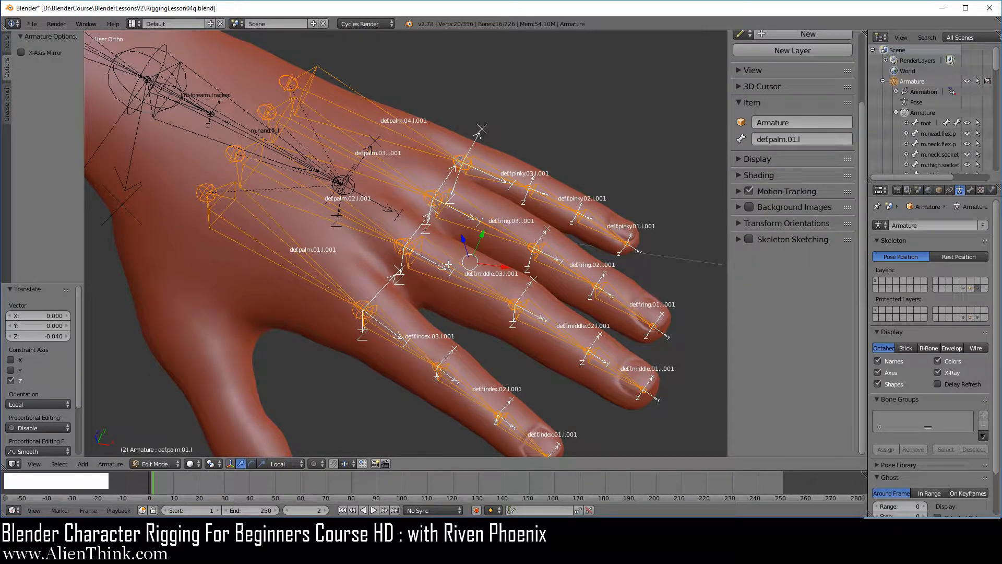
Turn off Deform for the three duplicate pinky bones and def.palm.04.l.001, working in the top view
{"action": "key", "text": "KP_7"}
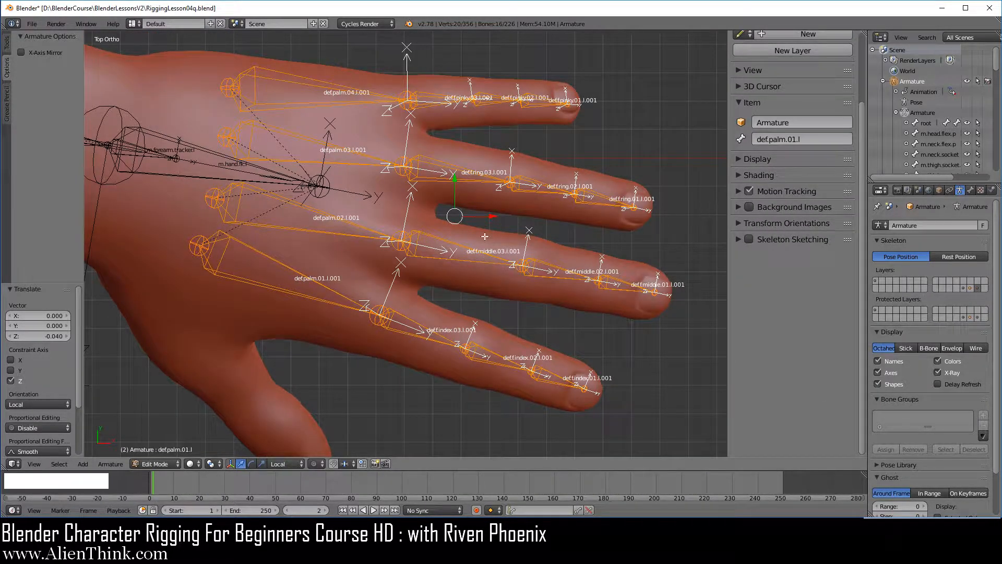
{"action": "middle_click_drag", "start_coordinate": [533, 127], "coordinate": [531, 146], "text": "shift"}
{"action": "right_click", "coordinate": [541, 126]}
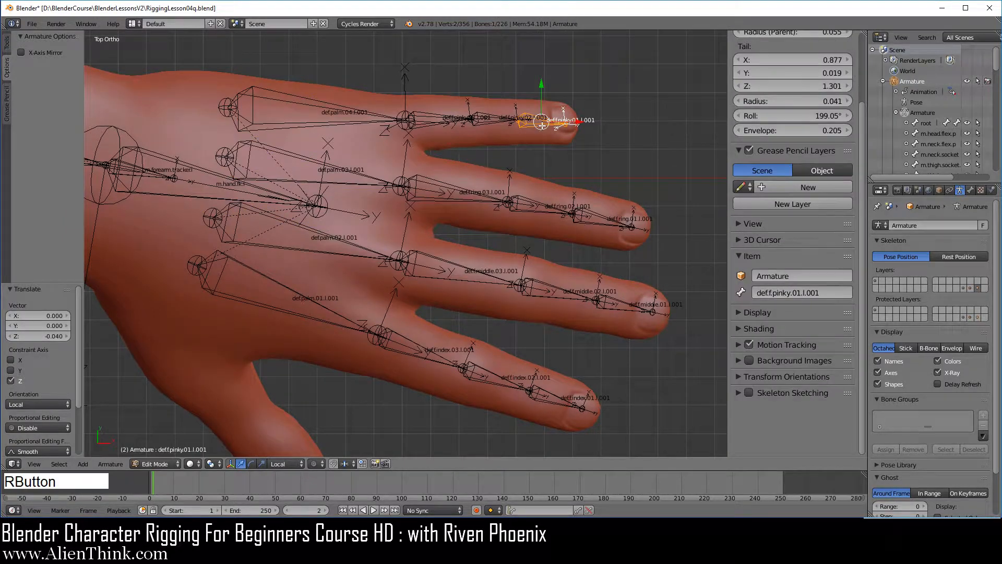
{"action": "left_click", "coordinate": [971, 191]}
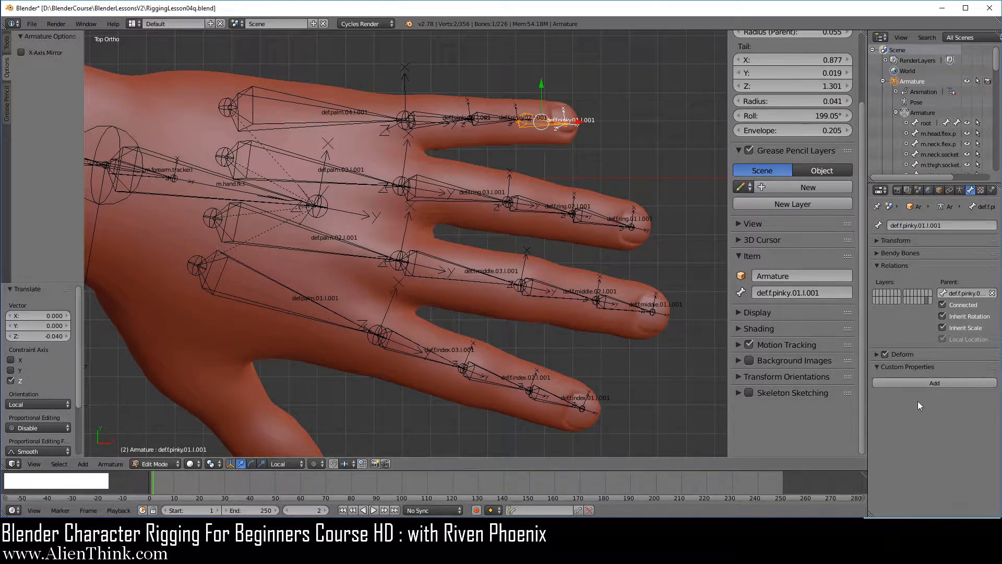
{"action": "right_click", "coordinate": [491, 121]}
{"action": "left_click", "coordinate": [884, 354]}
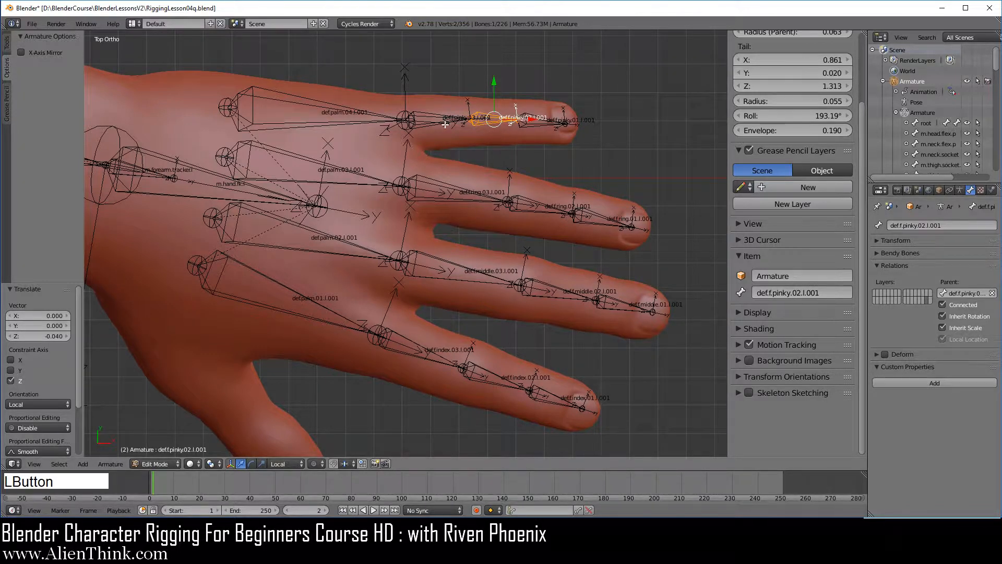
{"action": "right_click", "coordinate": [445, 124]}
{"action": "left_click", "coordinate": [886, 354]}
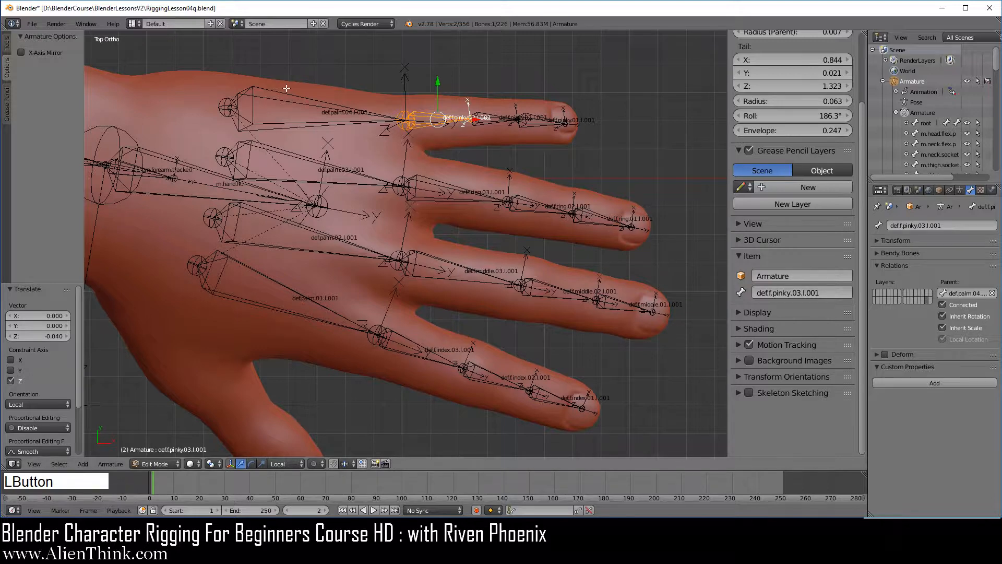
{"action": "right_click", "coordinate": [305, 101]}
{"action": "left_click", "coordinate": [886, 354]}
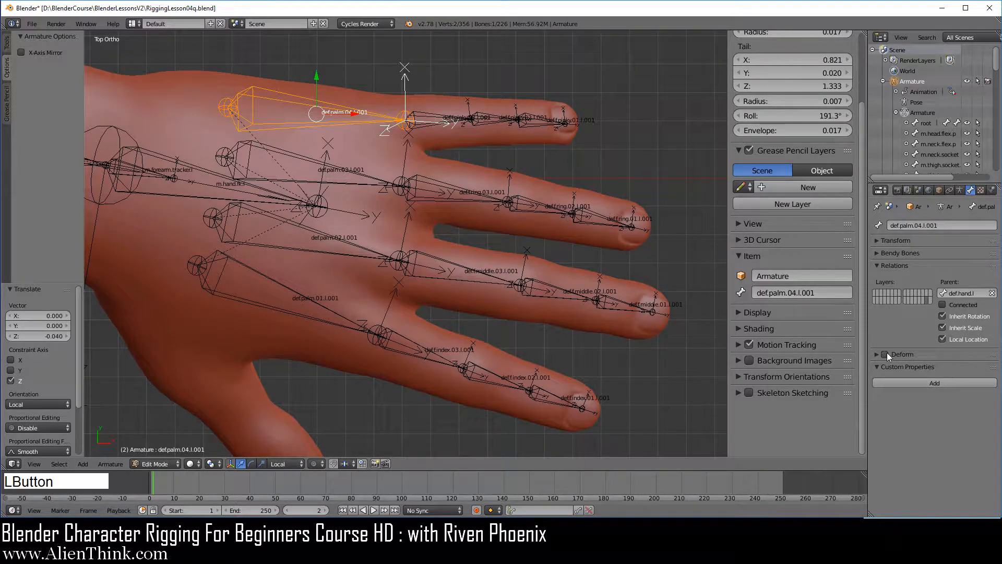
Turn off Deform for the three duplicate ring finger bones
{"action": "right_click", "coordinate": [600, 222]}
{"action": "left_click", "coordinate": [885, 354]}
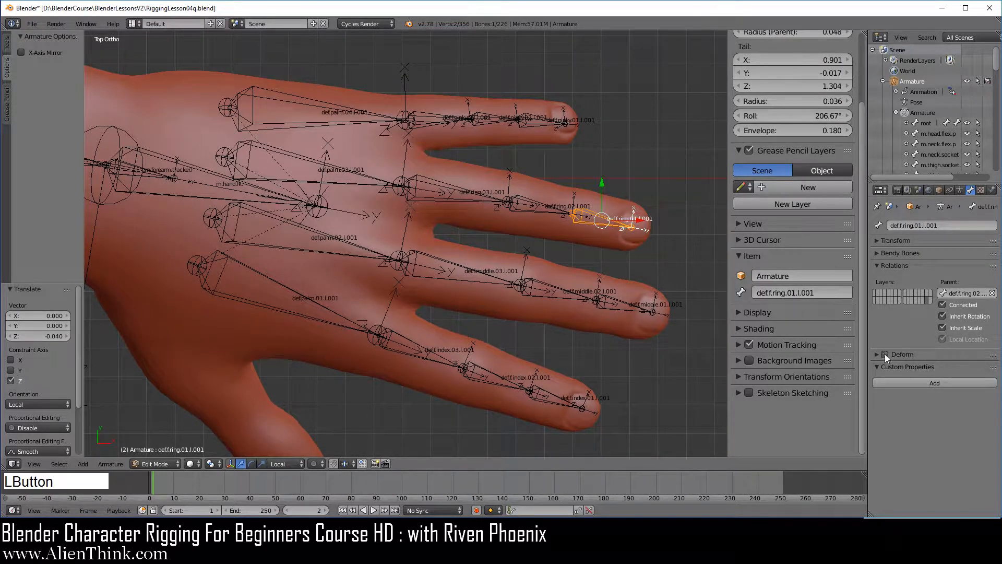
{"action": "right_click", "coordinate": [540, 207]}
{"action": "left_click", "coordinate": [883, 354]}
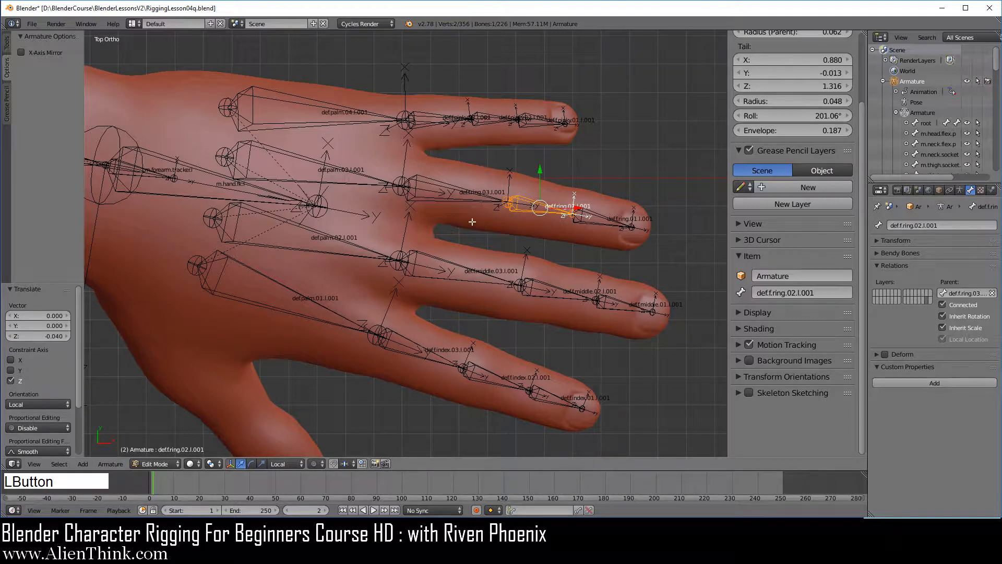
{"action": "right_click", "coordinate": [477, 189]}
{"action": "left_click", "coordinate": [885, 355]}
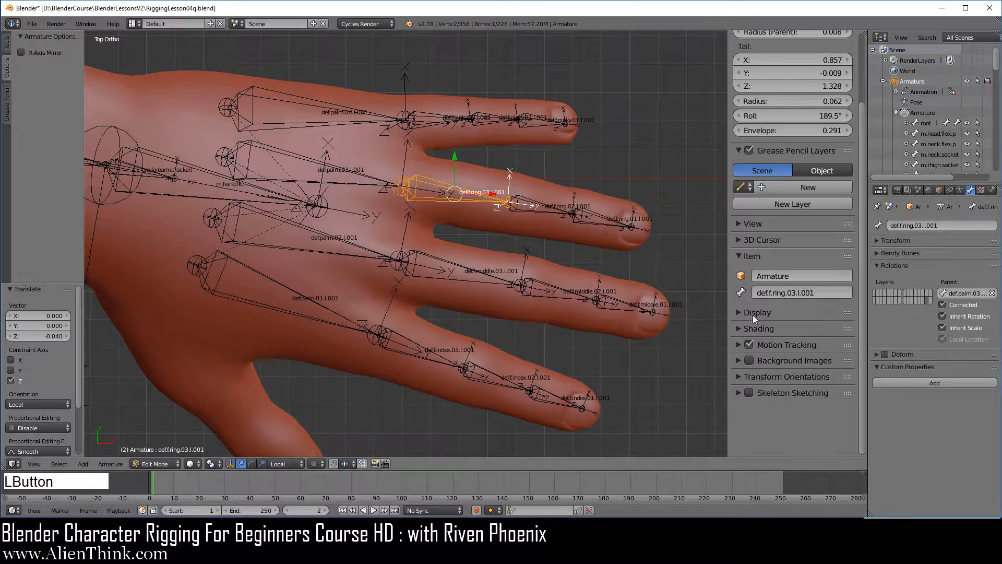
Turn off Deform for def.palm.03.l.001, the three duplicate middle finger bones and def.palm.02.l.001
{"action": "right_click", "coordinate": [360, 173]}
{"action": "left_click", "coordinate": [887, 355]}
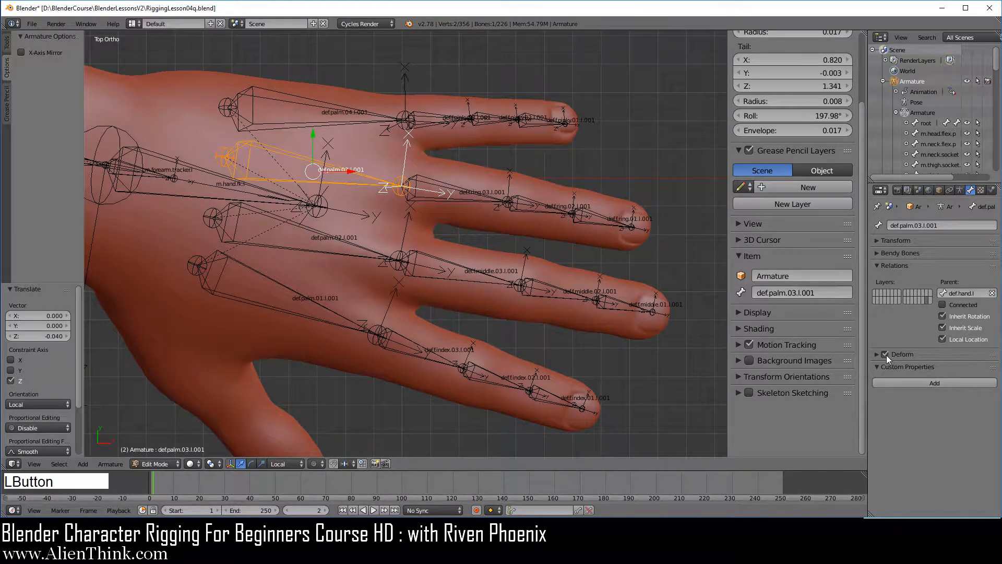
{"action": "right_click", "coordinate": [642, 304]}
{"action": "left_click", "coordinate": [886, 355]}
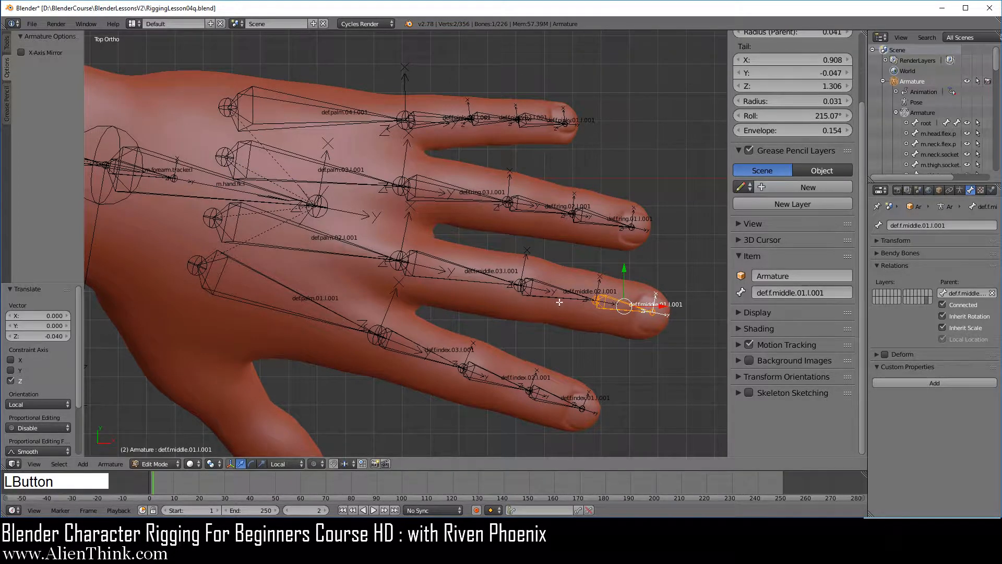
{"action": "right_click", "coordinate": [561, 293]}
{"action": "left_click", "coordinate": [886, 355]}
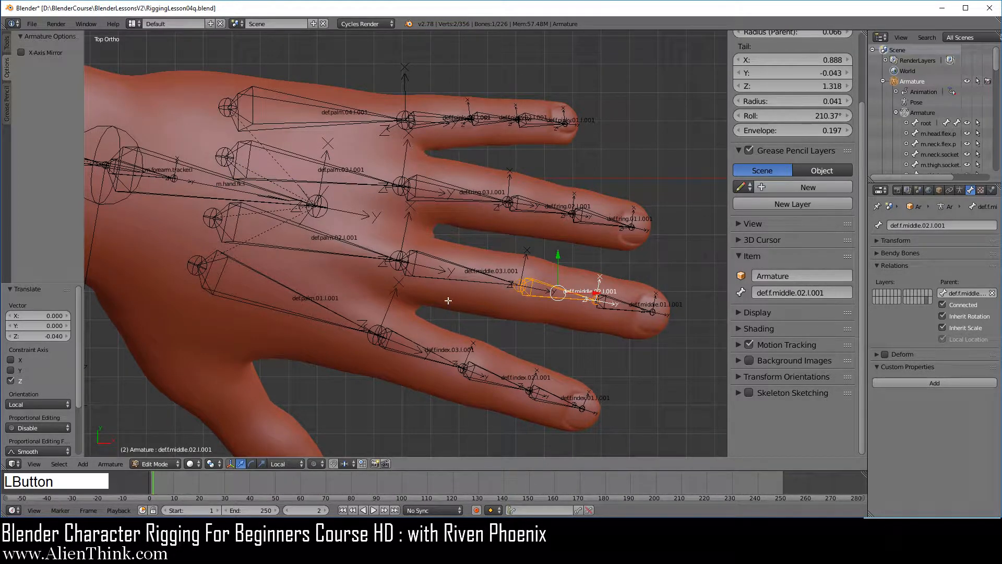
{"action": "right_click", "coordinate": [449, 267]}
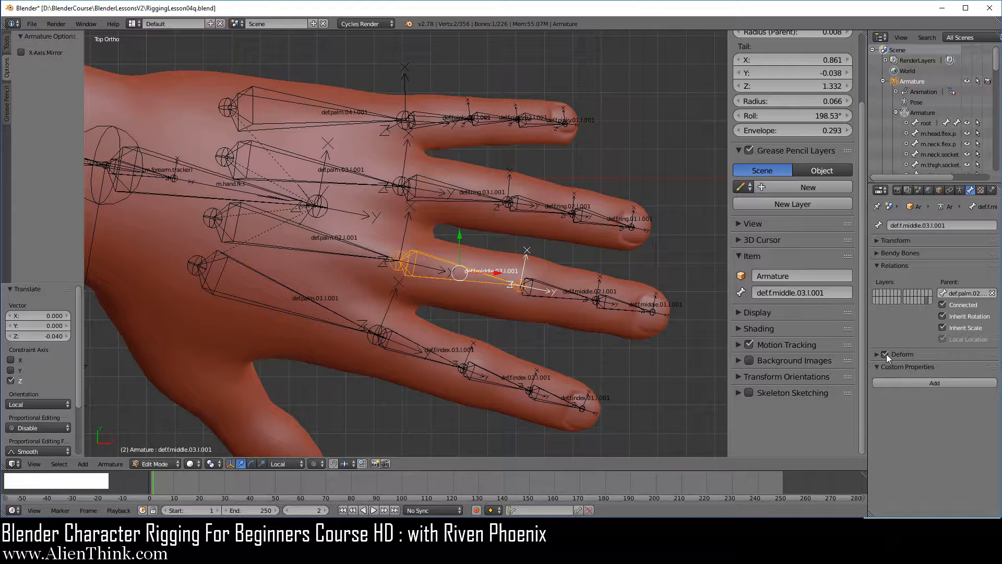
{"action": "left_click", "coordinate": [886, 355]}
{"action": "right_click", "coordinate": [293, 238]}
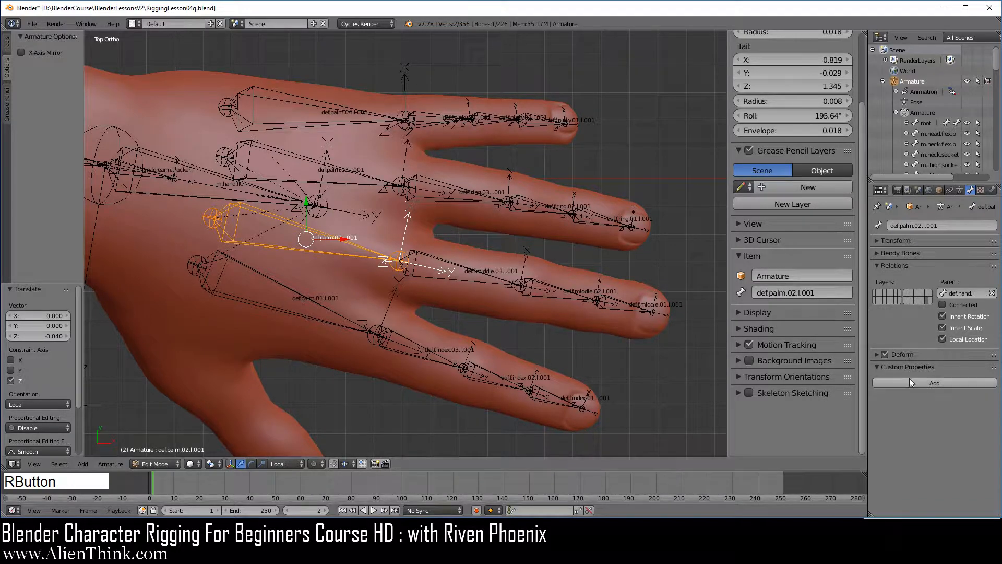
{"action": "left_click", "coordinate": [885, 354]}
Turn off Deform for the three duplicate index finger bones and def.palm.01.l.001
{"action": "right_click", "coordinate": [550, 397]}
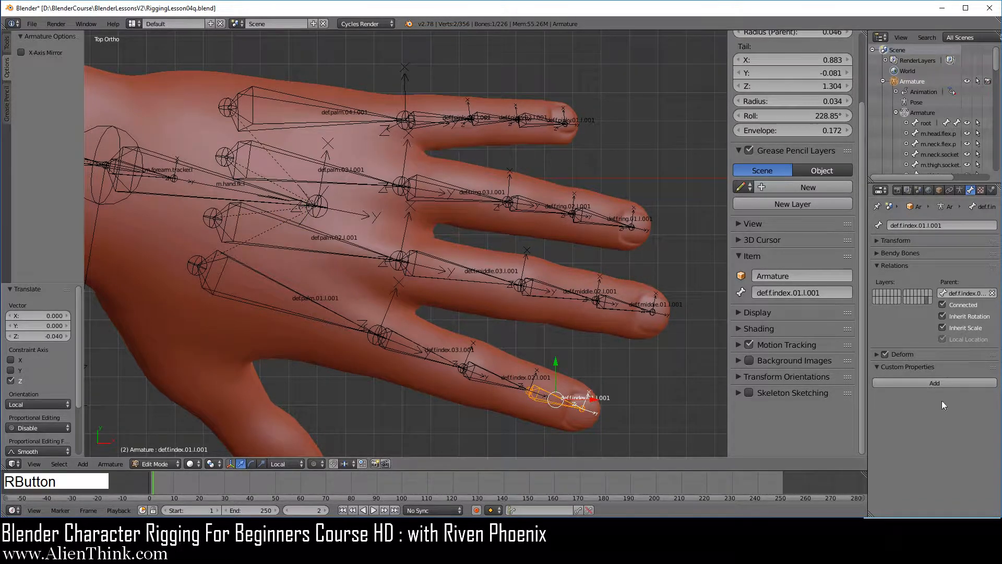
{"action": "left_click", "coordinate": [885, 354]}
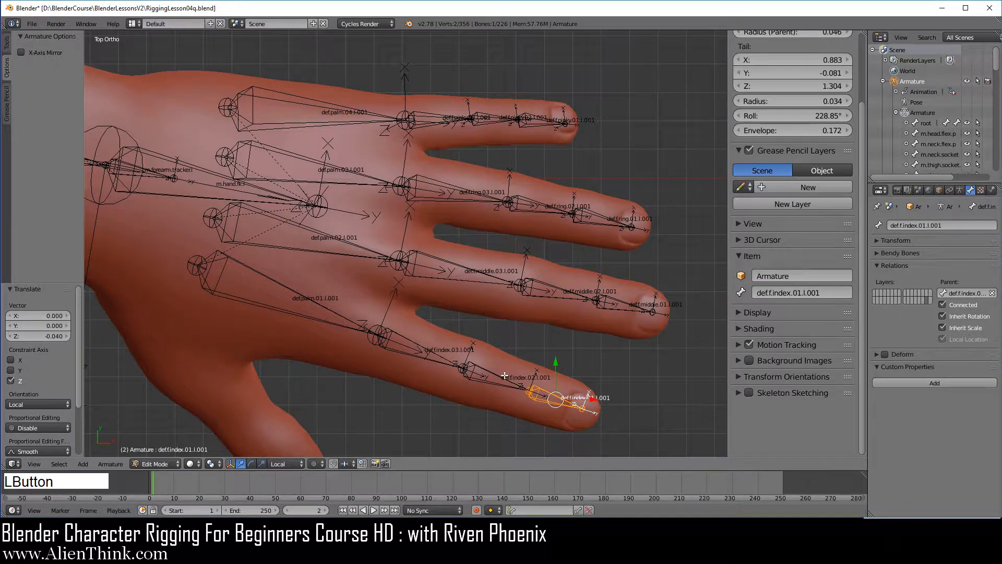
{"action": "right_click", "coordinate": [505, 376]}
{"action": "left_click", "coordinate": [887, 354]}
{"action": "right_click", "coordinate": [422, 346]}
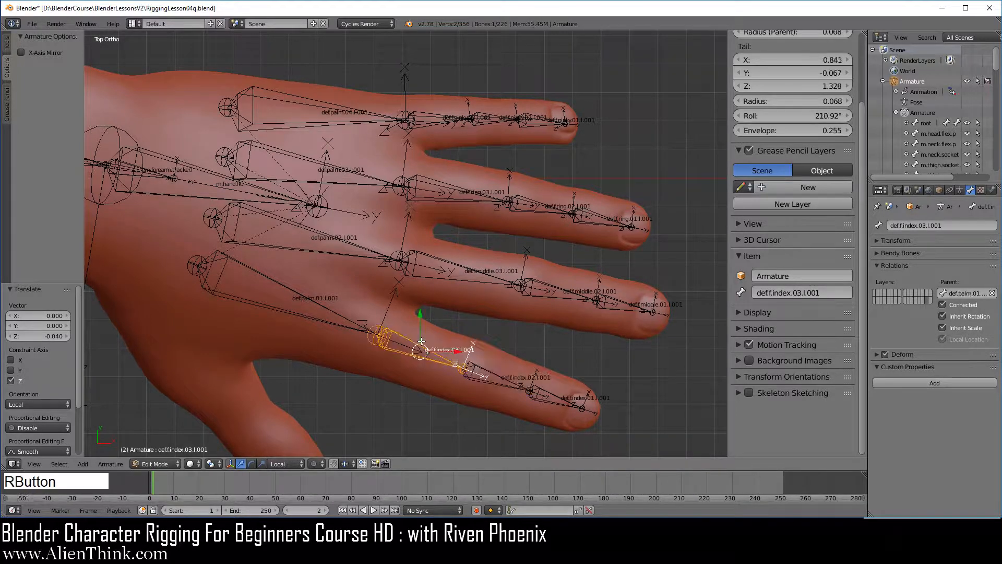
{"action": "left_click", "coordinate": [887, 355]}
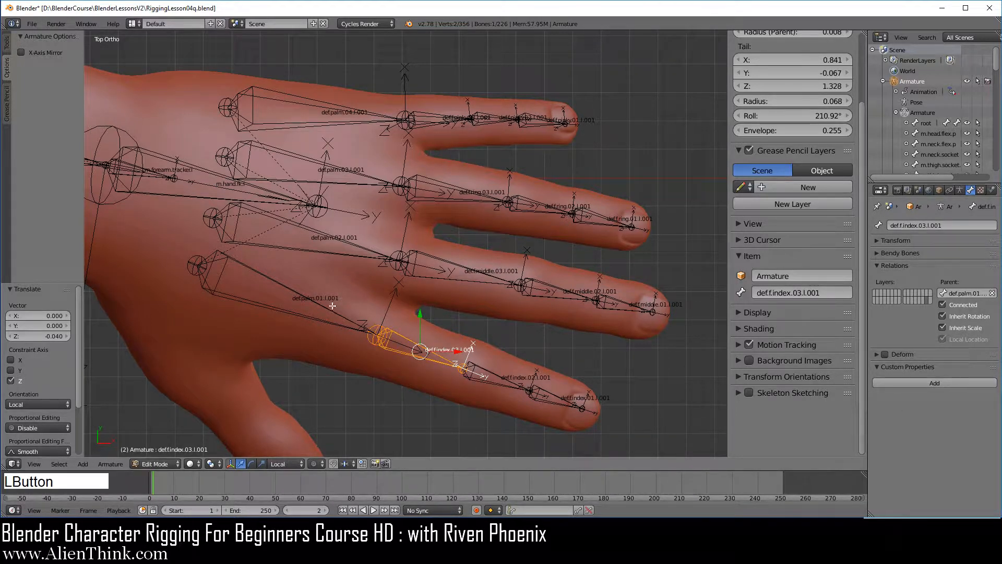
{"action": "right_click", "coordinate": [332, 306]}
{"action": "left_click", "coordinate": [887, 355]}
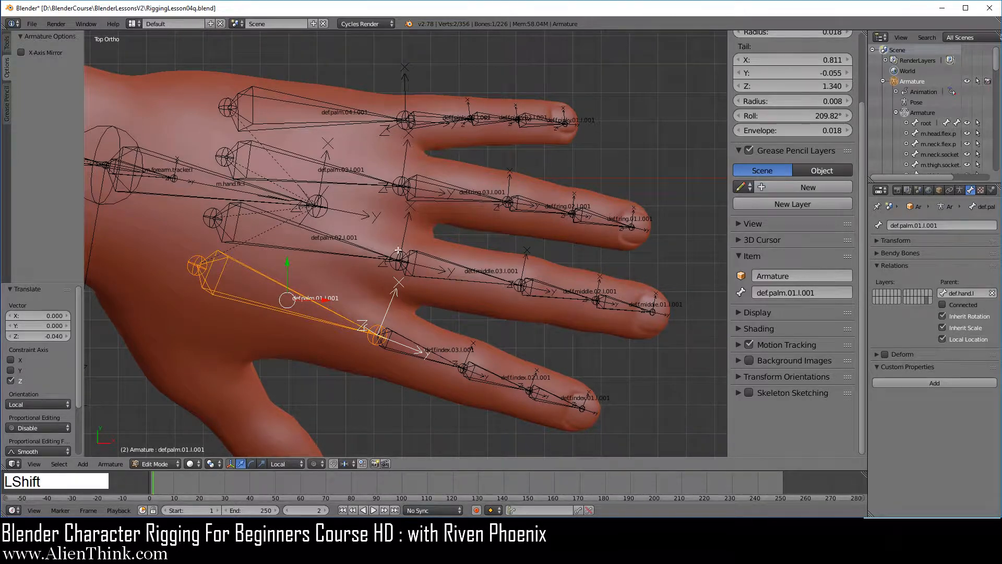
Parent the four duplicate palm bones to m.hand.fk.l with Keep Offset
{"action": "middle_click_drag", "start_coordinate": [209, 275], "coordinate": [342, 321], "text": "shift"}
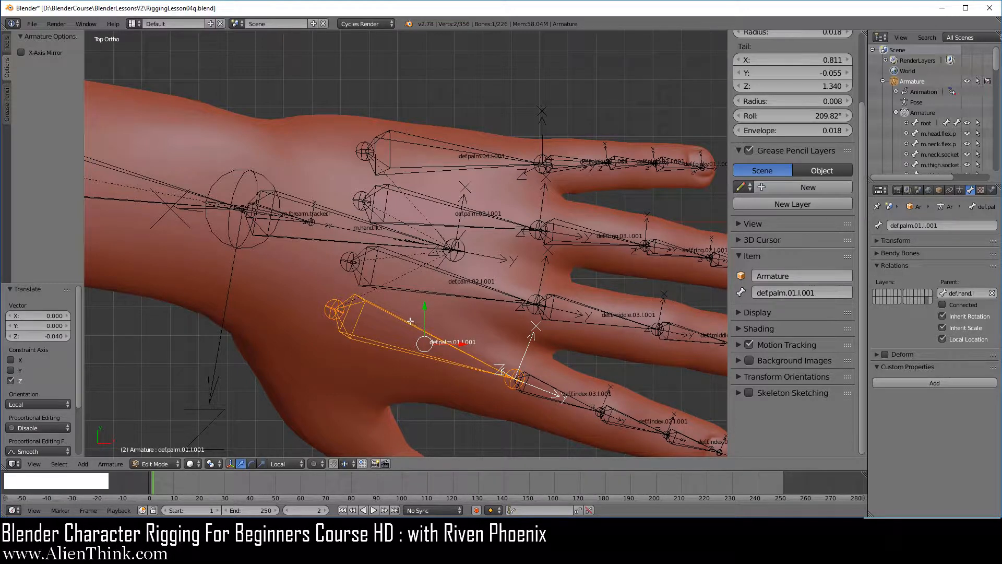
{"action": "right_click", "coordinate": [475, 291], "text": "shift"}
{"action": "right_click", "coordinate": [476, 230], "text": "shift"}
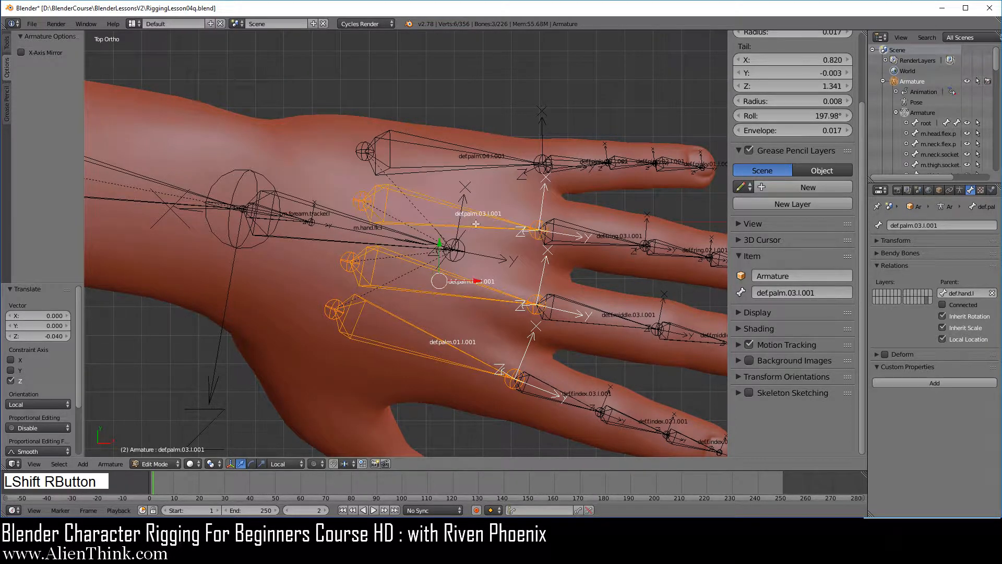
{"action": "right_click", "coordinate": [466, 174], "text": "shift"}
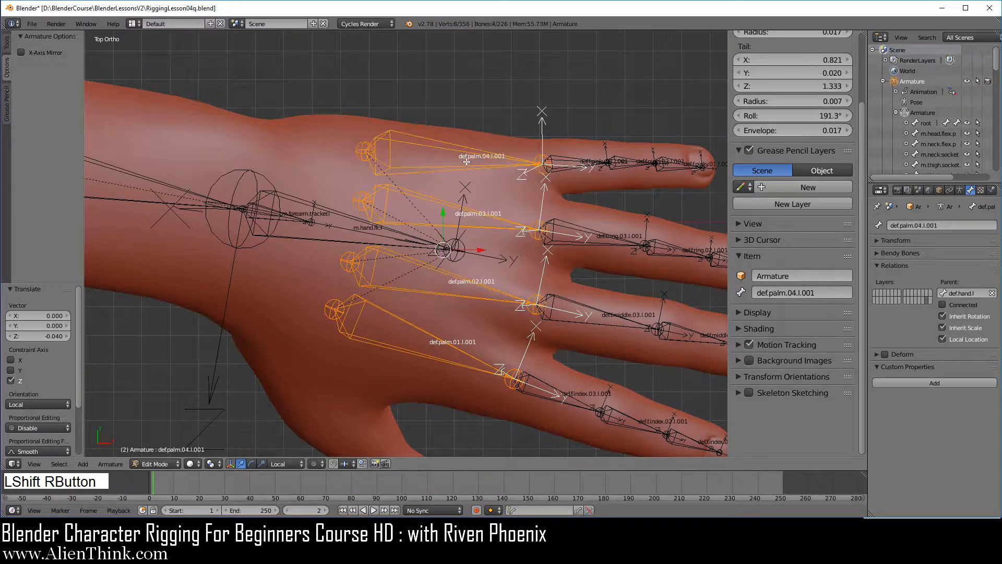
{"action": "right_click", "coordinate": [329, 210], "text": "shift"}
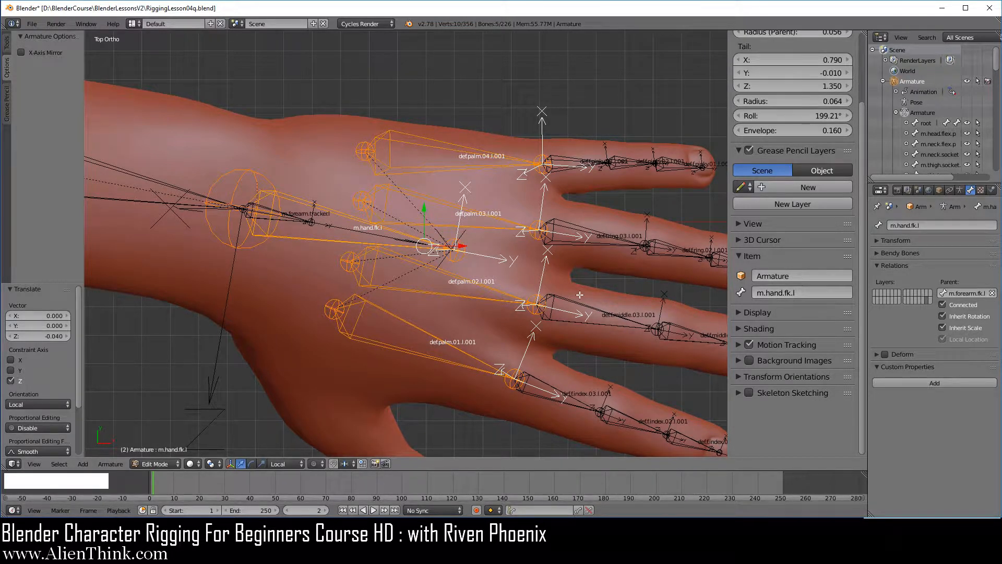
{"action": "key", "text": "ctrl+p"}
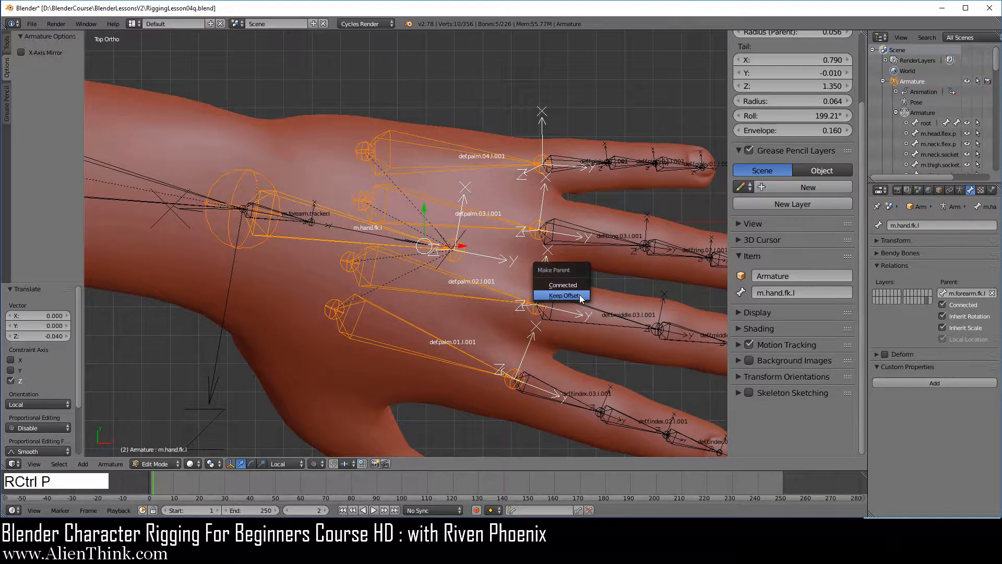
{"action": "left_click", "coordinate": [579, 296]}
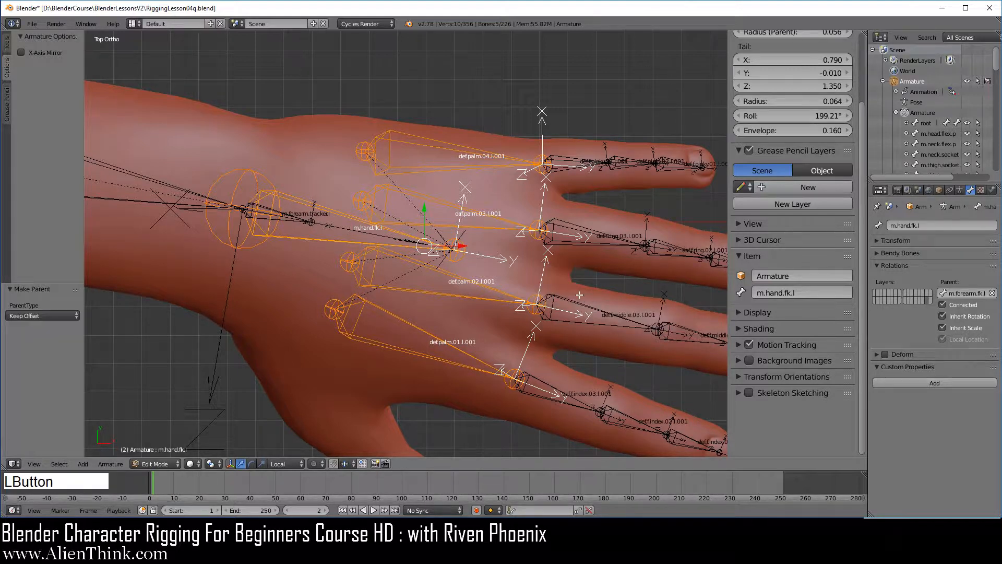
Rename the duplicate palm bone leading to the pinky as m.palm.04.l
{"action": "middle_click_drag", "start_coordinate": [587, 315], "coordinate": [482, 223], "text": "shift"}
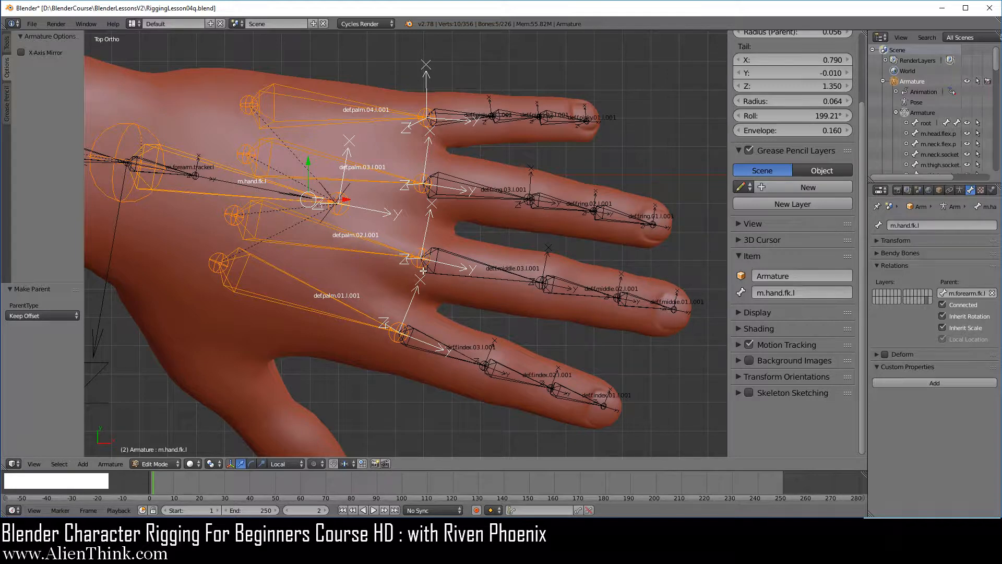
{"action": "right_click", "coordinate": [364, 123]}
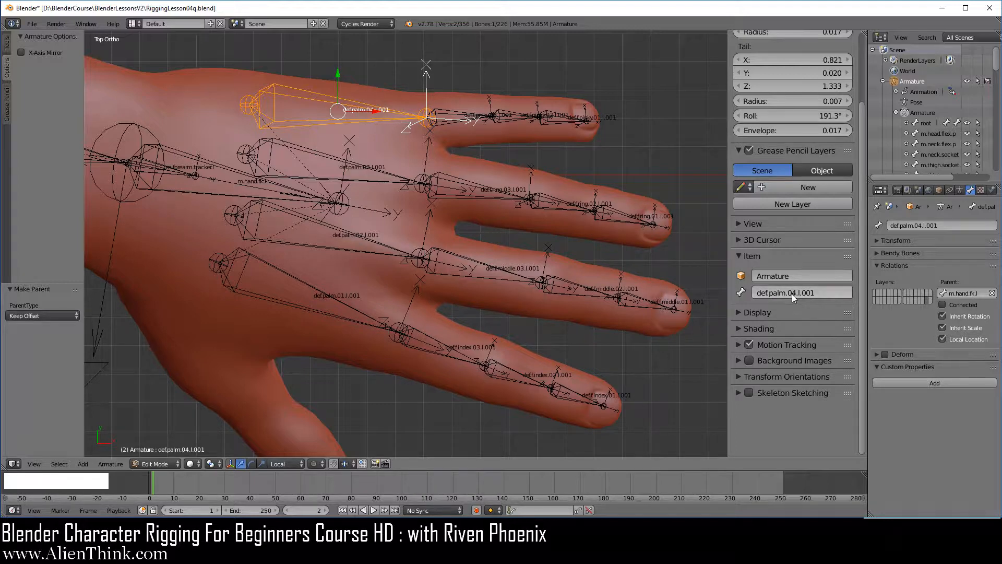
{"action": "left_click", "coordinate": [764, 296]}
{"action": "double_click", "coordinate": [761, 294]}
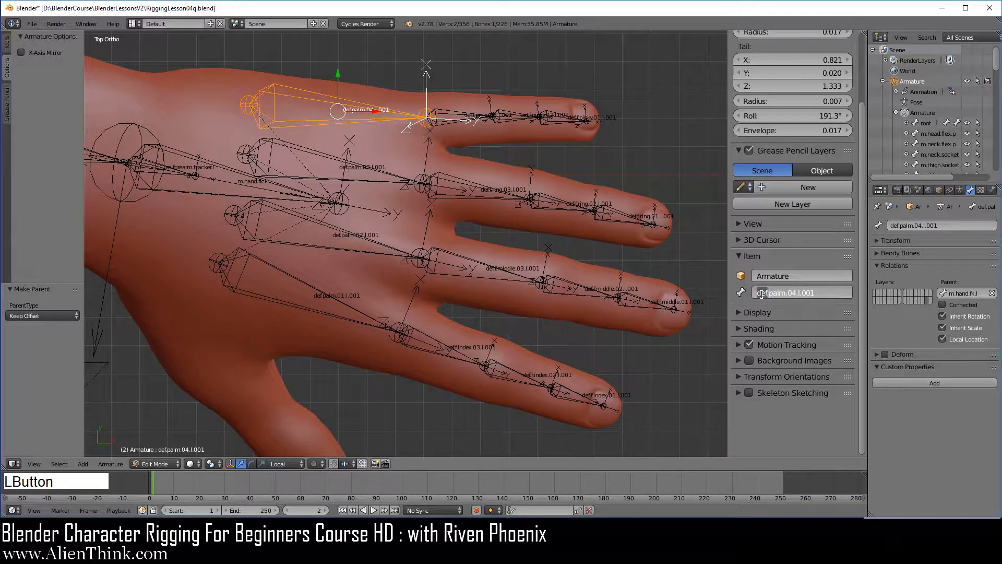
{"action": "type", "text": "m"}
{"action": "left_click", "coordinate": [824, 295]}
{"action": "key", "text": "BackSpace"}
{"action": "key", "text": "BackSpace"}
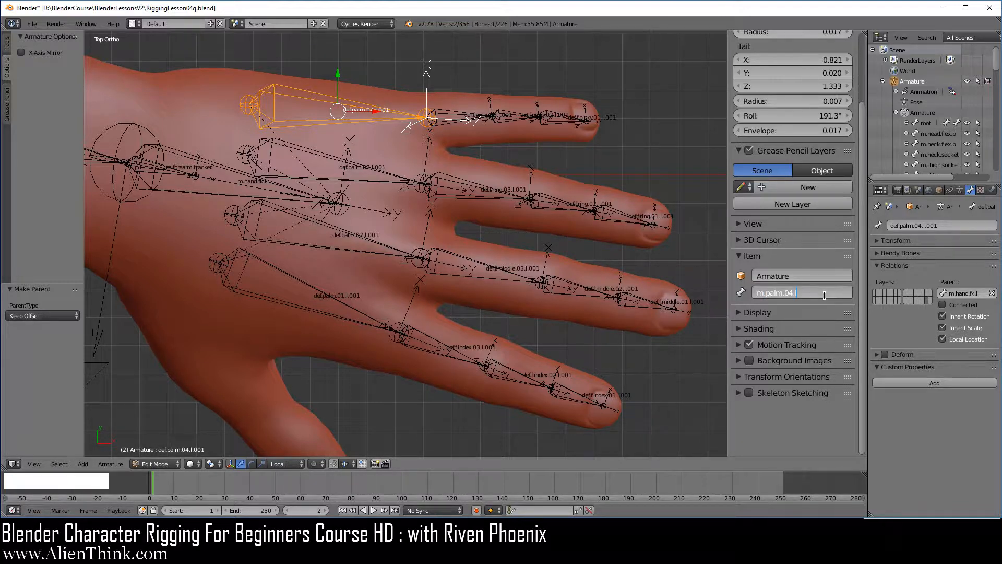
{"action": "key", "text": "Return"}
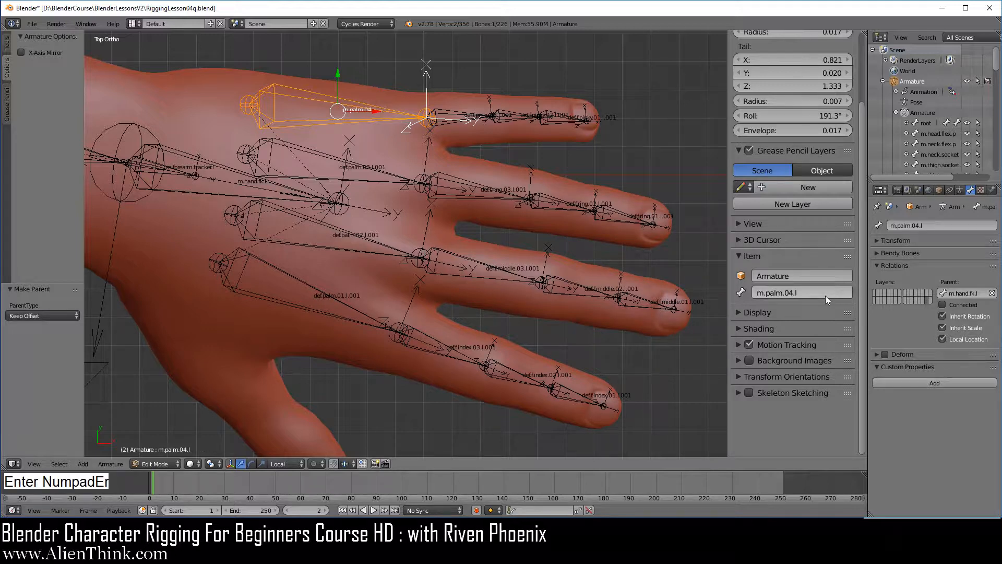
Rename the base bone of the duplicate pinky chain as m.f.pinky.03.l
{"action": "left_click", "coordinate": [460, 116]}
{"action": "type", "text": "m"}
{"action": "left_click", "coordinate": [825, 296]}
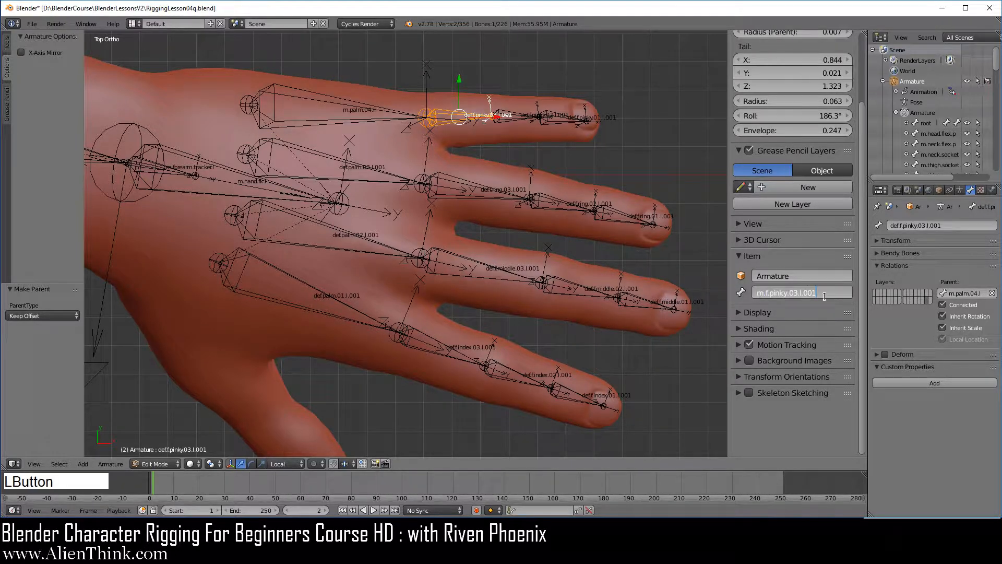
{"action": "key", "text": "BackSpace"}
{"action": "key", "text": "BackSpace"}
{"action": "key", "text": "BackSpace"}
{"action": "key", "text": "BackSpace"}
{"action": "key", "text": "Return"}
Rename the middle bone of the duplicate pinky chain as m.f.pinky.02.l
{"action": "right_click", "coordinate": [516, 116]}
{"action": "double_click", "coordinate": [762, 294]}
{"action": "type", "text": "m"}
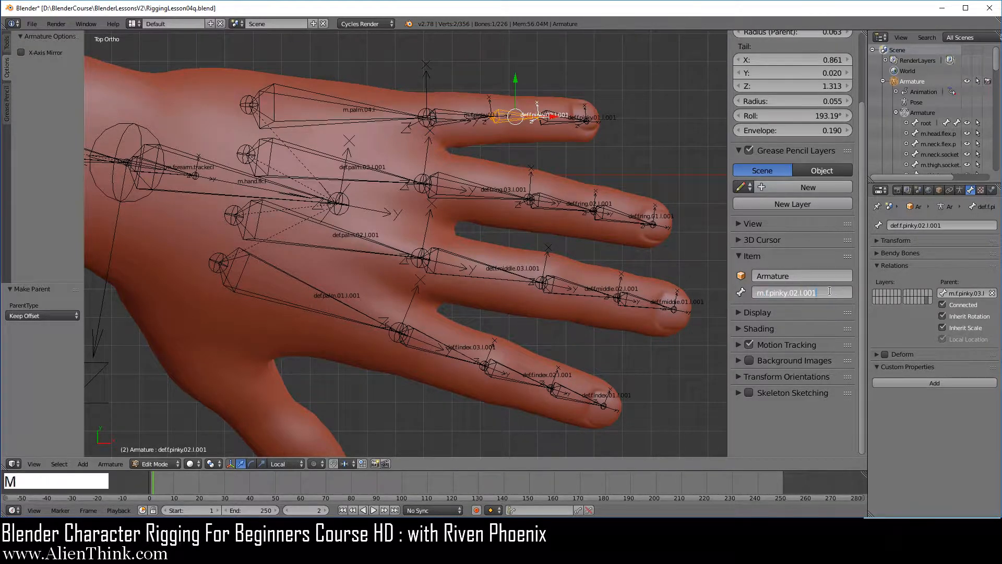
{"action": "left_click", "coordinate": [824, 297]}
{"action": "key", "text": "BackSpace"}
{"action": "key", "text": "BackSpace"}
{"action": "key", "text": "BackSpace"}
{"action": "key", "text": "BackSpace"}
{"action": "key", "text": "Return"}
Rename the tip bone of the duplicate pinky chain as m.f.pinky.01.l
{"action": "right_click", "coordinate": [577, 118]}
{"action": "double_click", "coordinate": [760, 294]}
{"action": "type", "text": "m"}
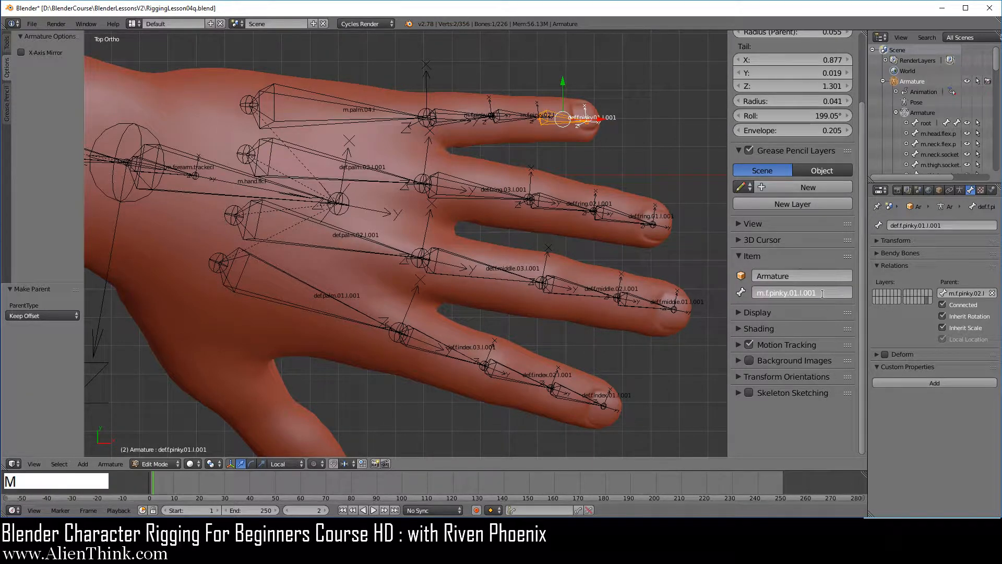
{"action": "left_click", "coordinate": [824, 295]}
{"action": "key", "text": "BackSpace"}
{"action": "key", "text": "BackSpace"}
{"action": "key", "text": "BackSpace"}
{"action": "key", "text": "BackSpace"}
{"action": "key", "text": "Return"}
Rename the duplicate palm bone leading to the ring finger as m.palm.03.l
{"action": "right_click", "coordinate": [365, 168]}
{"action": "double_click", "coordinate": [761, 294]}
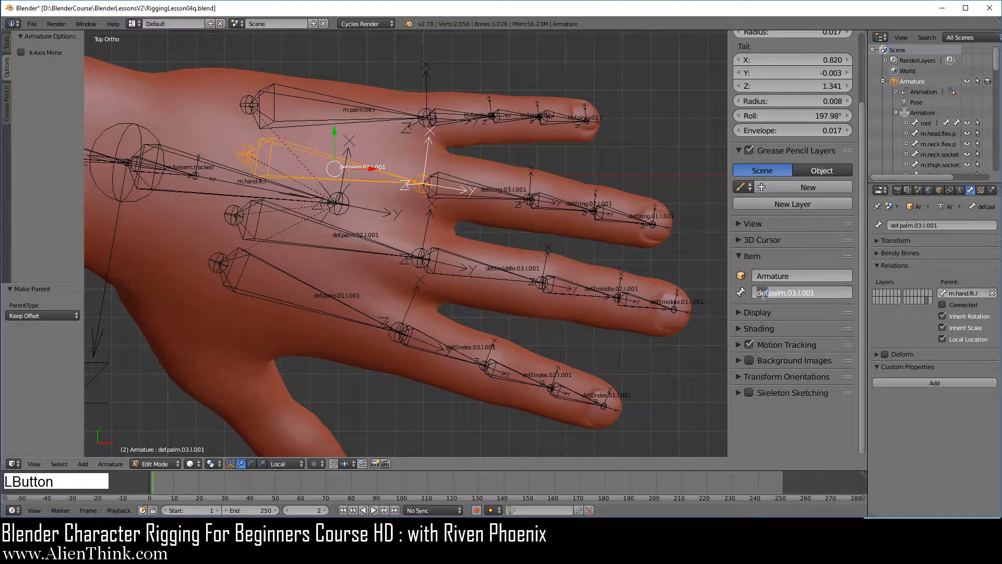
{"action": "type", "text": "m"}
{"action": "left_click", "coordinate": [824, 295]}
{"action": "key", "text": "BackSpace"}
{"action": "key", "text": "BackSpace"}
{"action": "key", "text": "BackSpace"}
{"action": "key", "text": "BackSpace"}
{"action": "key", "text": "Return"}
Rename the base bone of the duplicate ring finger chain as m.f.ring.03.l
{"action": "right_click", "coordinate": [496, 192]}
{"action": "double_click", "coordinate": [762, 294]}
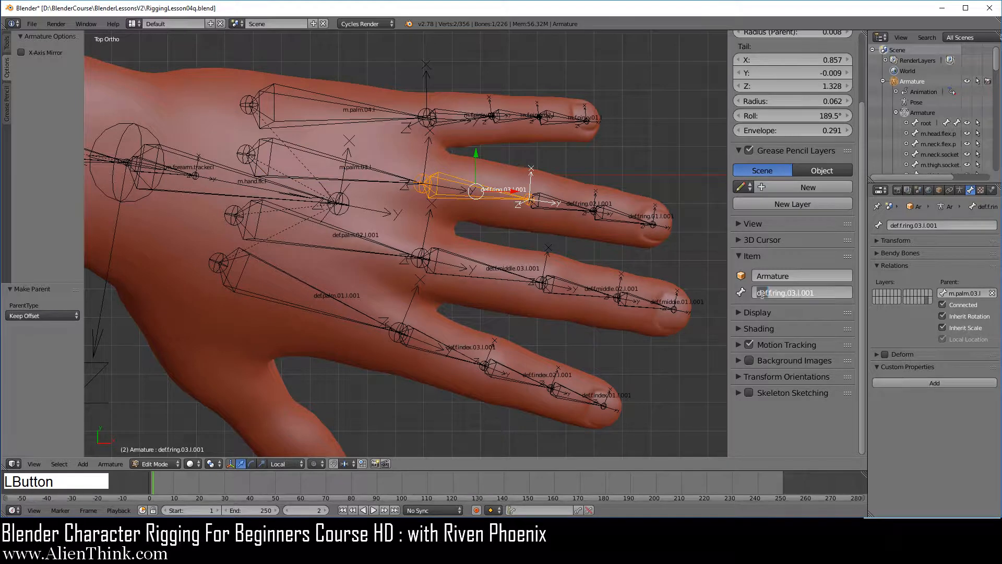
{"action": "type", "text": "m"}
{"action": "left_click", "coordinate": [824, 294]}
{"action": "key", "text": "BackSpace"}
{"action": "key", "text": "BackSpace"}
{"action": "key", "text": "BackSpace"}
{"action": "key", "text": "BackSpace"}
{"action": "key", "text": "Return"}
Rename the middle bone of the duplicate ring finger chain as m.f.ring.02.l
{"action": "right_click", "coordinate": [574, 206]}
{"action": "double_click", "coordinate": [762, 293]}
{"action": "type", "text": "m"}
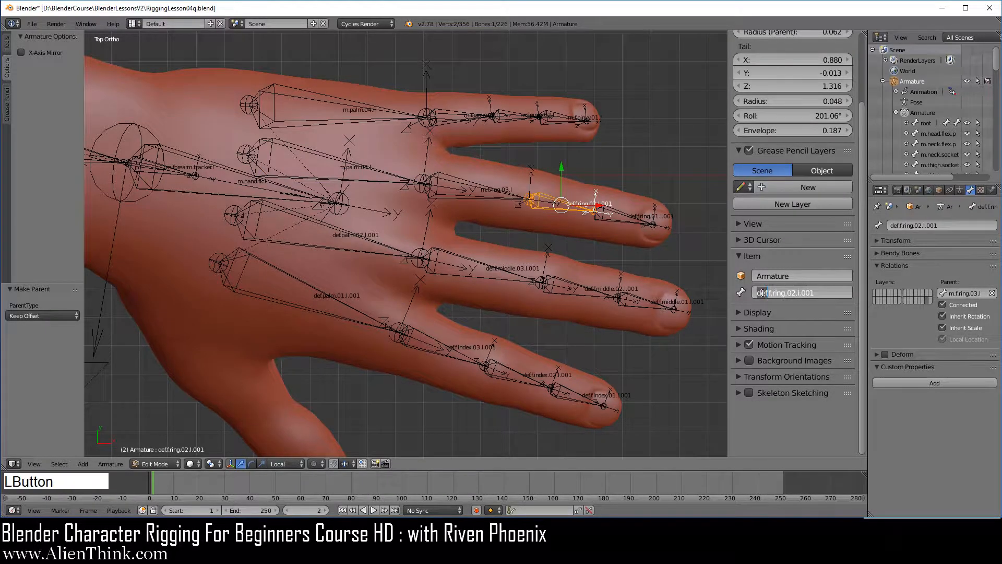
{"action": "left_click", "coordinate": [823, 294]}
{"action": "key", "text": "BackSpace"}
{"action": "key", "text": "BackSpace"}
{"action": "key", "text": "BackSpace"}
{"action": "key", "text": "BackSpace"}
{"action": "key", "text": "Return"}
Rename the tip bone of the duplicate ring finger chain as m.f.ring.01.l
{"action": "right_click", "coordinate": [638, 222]}
{"action": "double_click", "coordinate": [762, 293]}
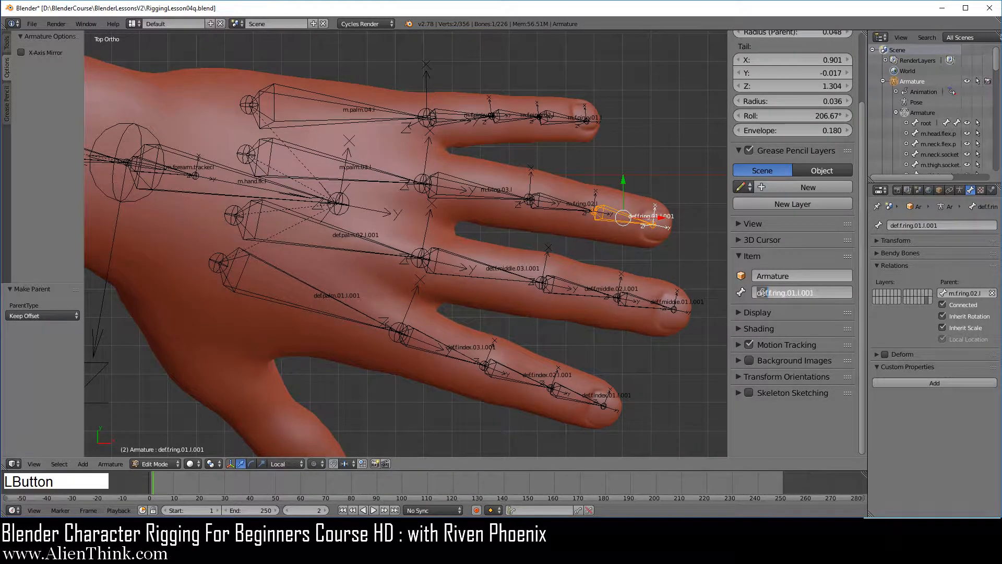
{"action": "type", "text": "m"}
{"action": "key", "text": "BackSpace"}
{"action": "key", "text": "BackSpace"}
{"action": "key", "text": "Return"}
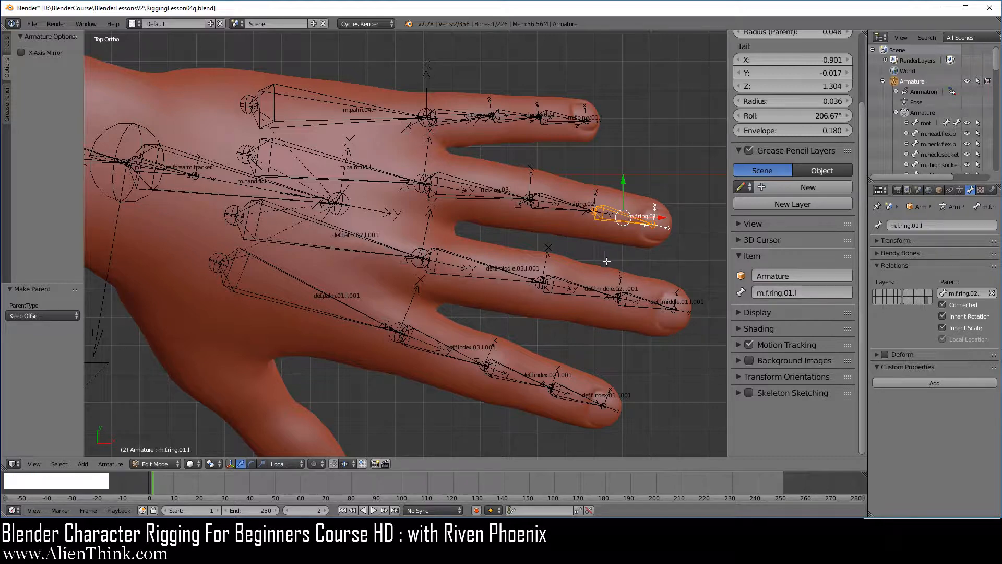
Rename the tip bone of the duplicate middle finger chain as m.f.middle.01.l
{"action": "right_click", "coordinate": [652, 313]}
{"action": "double_click", "coordinate": [762, 293]}
{"action": "type", "text": "middle"}
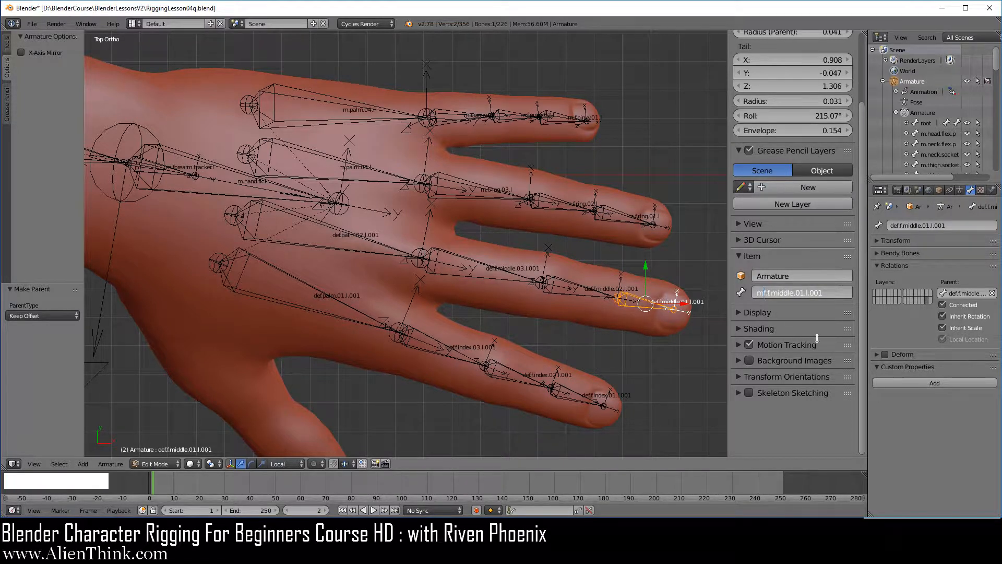
{"action": "left_click", "coordinate": [823, 293]}
{"action": "key", "text": "BackSpace"}
{"action": "key", "text": "BackSpace"}
{"action": "key", "text": "BackSpace"}
{"action": "key", "text": "BackSpace"}
{"action": "key", "text": "Return"}
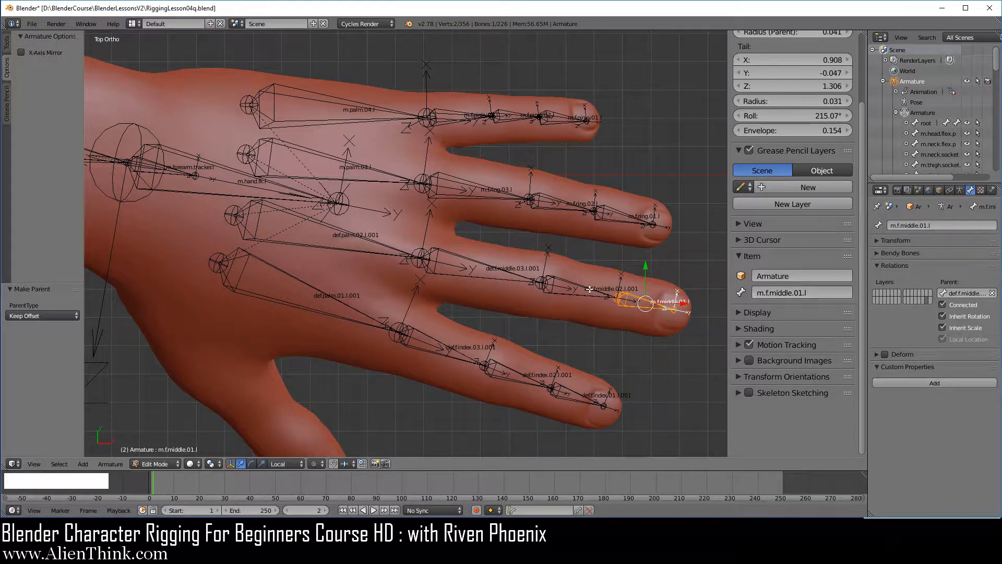
Rename the second bone of the duplicate middle finger chain as m.f.middle.02.l
{"action": "right_click", "coordinate": [589, 289]}
{"action": "double_click", "coordinate": [764, 293]}
{"action": "type", "text": "m"}
{"action": "left_click", "coordinate": [829, 294]}
{"action": "key", "text": "BackSpace"}
{"action": "key", "text": "BackSpace"}
{"action": "key", "text": "BackSpace"}
{"action": "key", "text": "BackSpace"}
{"action": "key", "text": "Return"}
Rename the base bone of the duplicate middle finger chain as m.f.middle.03.l
{"action": "right_click", "coordinate": [509, 276]}
{"action": "left_click", "coordinate": [773, 292]}
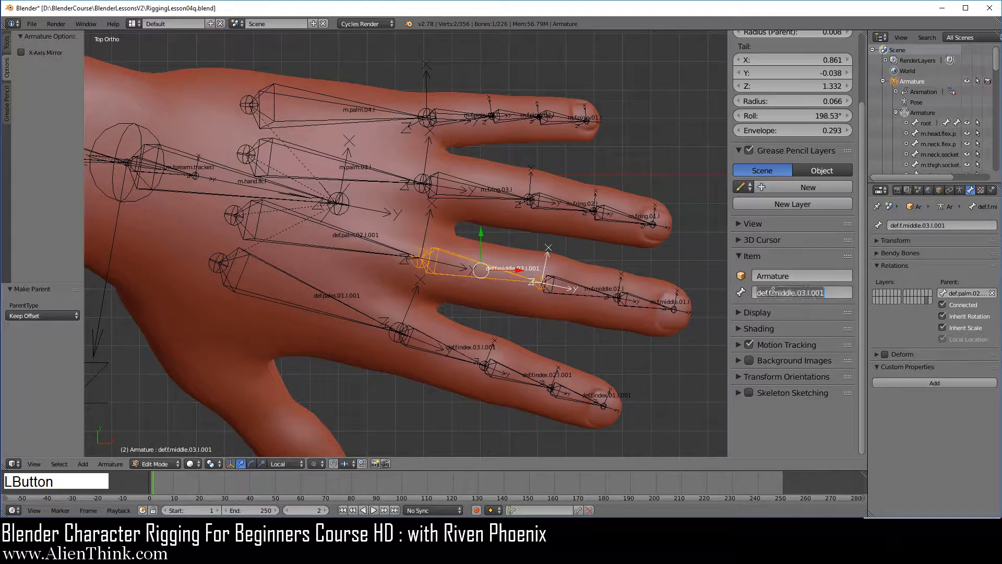
{"action": "double_click", "coordinate": [763, 293]}
{"action": "type", "text": "m"}
{"action": "left_click", "coordinate": [834, 294]}
{"action": "key", "text": "BackSpace"}
{"action": "key", "text": "BackSpace"}
{"action": "key", "text": "BackSpace"}
{"action": "key", "text": "BackSpace"}
{"action": "key", "text": "Return"}
Rename the duplicate palm bone leading to the middle finger as m.palm.02.l
{"action": "right_click", "coordinate": [383, 249]}
{"action": "left_click", "coordinate": [768, 293]}
{"action": "double_click", "coordinate": [761, 293]}
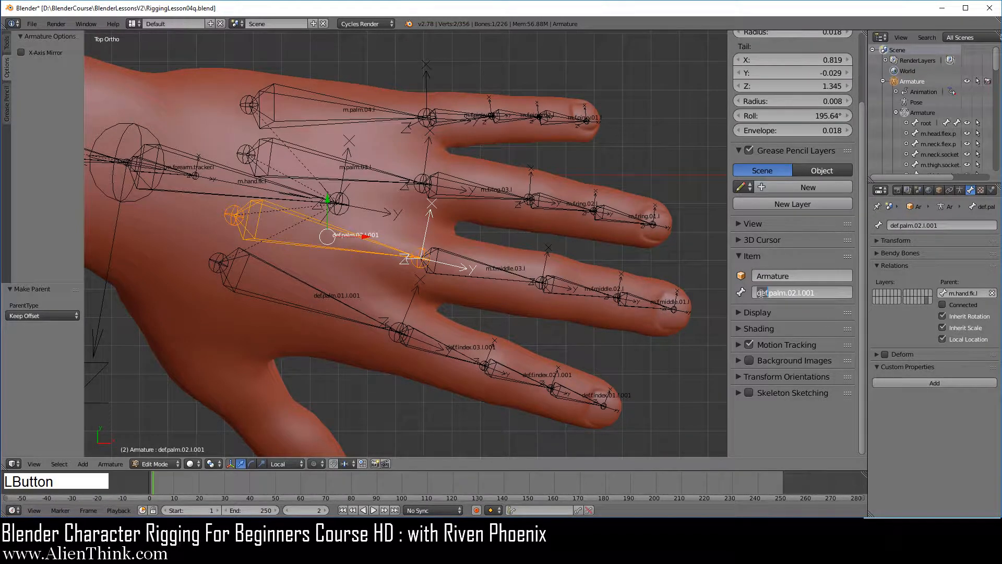
{"action": "type", "text": "m"}
{"action": "left_click", "coordinate": [815, 293]}
{"action": "key", "text": "BackSpace"}
{"action": "key", "text": "BackSpace"}
{"action": "key", "text": "BackSpace"}
{"action": "key", "text": "BackSpace"}
{"action": "key", "text": "Return"}
Rename the tip bone of the duplicate index finger chain as m.f.index.01.l
{"action": "right_click", "coordinate": [585, 396]}
{"action": "left_click", "coordinate": [767, 293]}
{"action": "double_click", "coordinate": [761, 293]}
{"action": "type", "text": "m.f.index"}
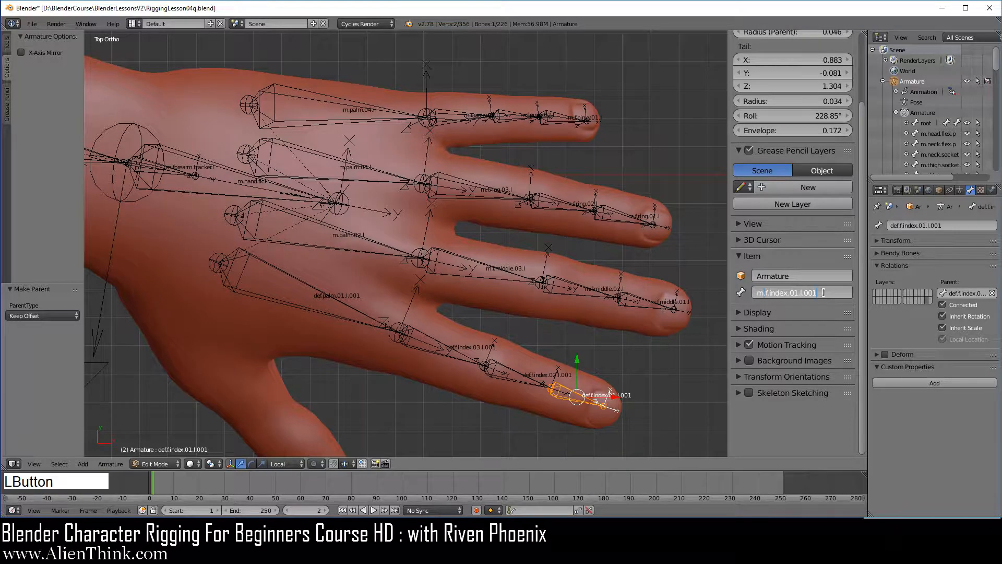
{"action": "key", "text": "BackSpace"}
{"action": "key", "text": "BackSpace"}
{"action": "key", "text": "BackSpace"}
{"action": "key", "text": "BackSpace"}
{"action": "key", "text": "Return"}
Rename the second bone of the duplicate index finger chain as m.f.index.02.l
{"action": "right_click", "coordinate": [522, 377]}
{"action": "left_click", "coordinate": [769, 293]}
{"action": "double_click", "coordinate": [761, 293]}
{"action": "type", "text": "m"}
{"action": "left_click", "coordinate": [829, 291]}
{"action": "key", "text": "BackSpace"}
{"action": "key", "text": "BackSpace"}
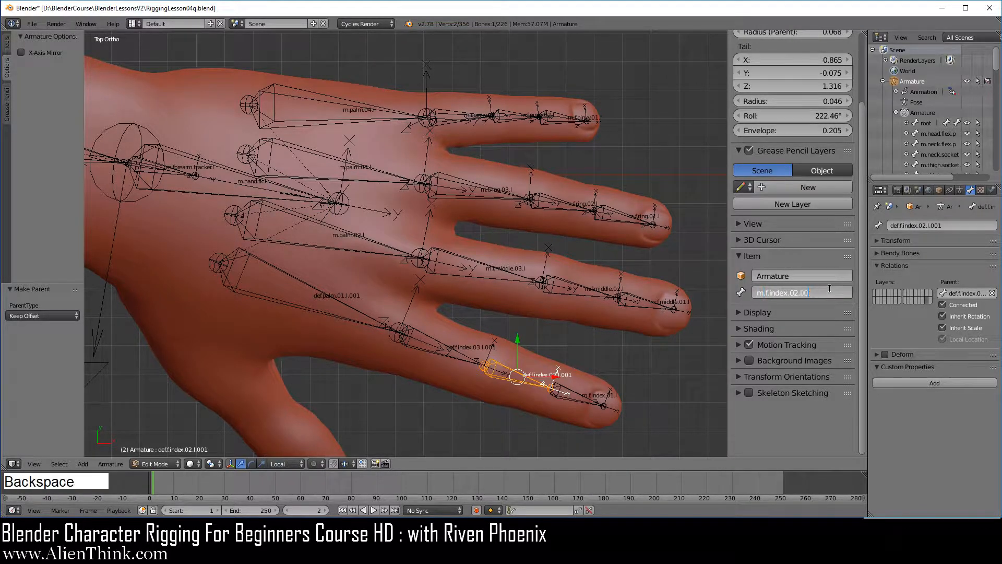
{"action": "key", "text": "BackSpace"}
{"action": "key", "text": "BackSpace"}
{"action": "key", "text": "Return"}
Rename the base bone of the duplicate index finger chain as m.f.index.03.l
{"action": "right_click", "coordinate": [436, 348]}
{"action": "left_click", "coordinate": [769, 293]}
{"action": "double_click", "coordinate": [762, 293]}
{"action": "type", "text": "m"}
{"action": "left_click", "coordinate": [824, 291]}
{"action": "key", "text": "BackSpace"}
{"action": "key", "text": "BackSpace"}
{"action": "key", "text": "BackSpace"}
{"action": "key", "text": "BackSpace"}
{"action": "key", "text": "Return"}
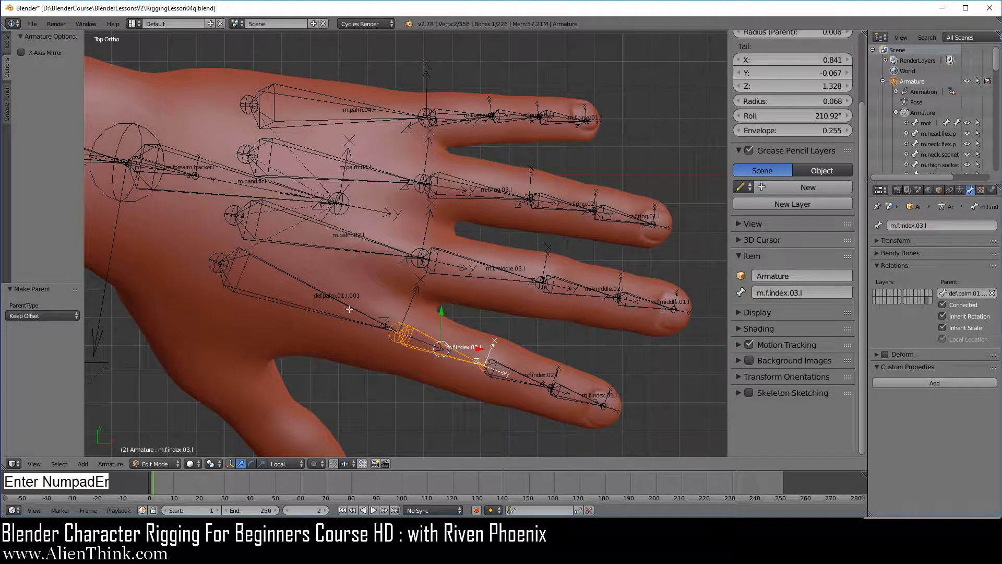
Rename the duplicate palm bone leading to the index finger as m.palm.01.l
{"action": "right_click", "coordinate": [349, 309]}
{"action": "left_click", "coordinate": [762, 293]}
{"action": "double_click", "coordinate": [761, 293]}
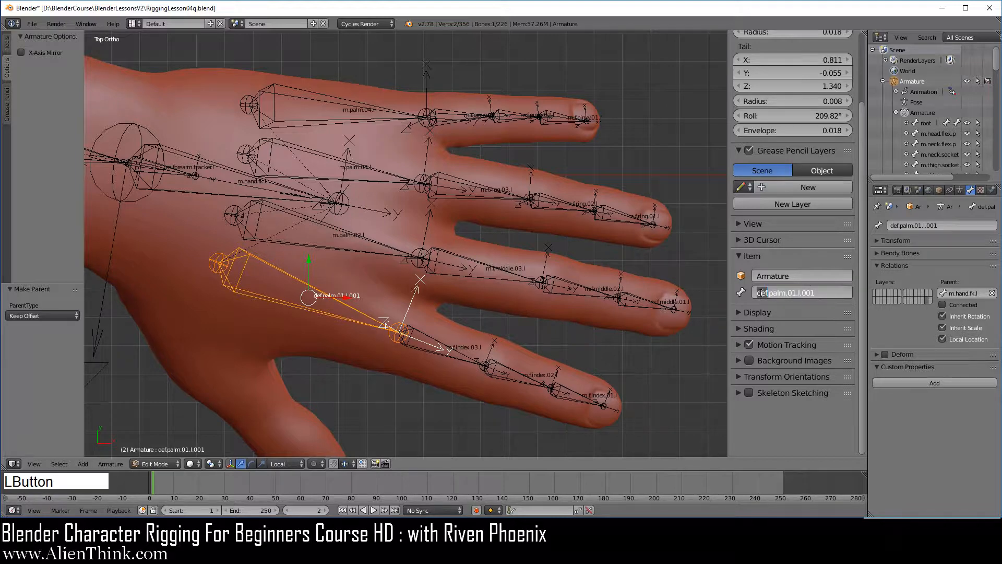
{"action": "type", "text": "m"}
{"action": "left_click", "coordinate": [822, 293]}
{"action": "key", "text": "BackSpace"}
{"action": "key", "text": "BackSpace"}
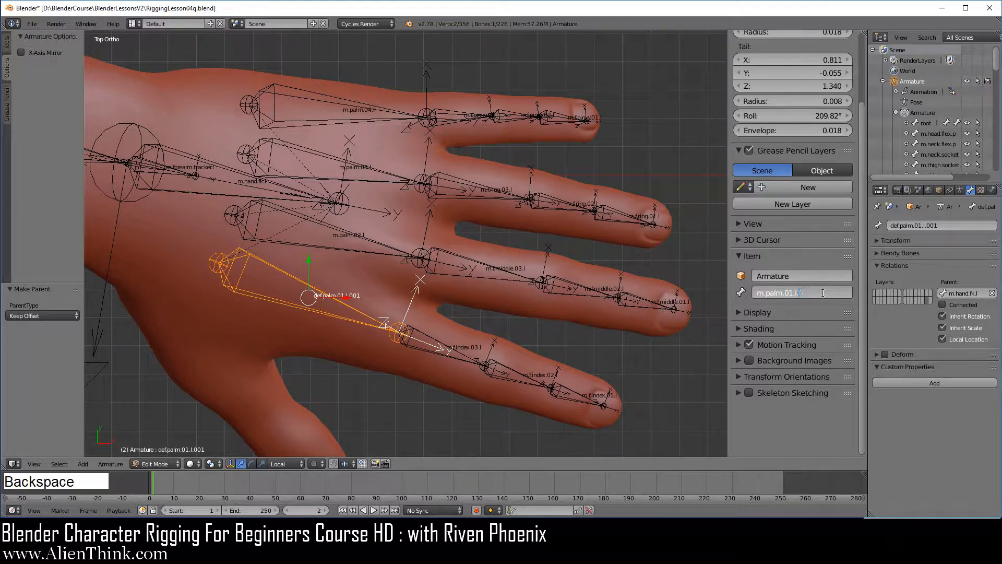
{"action": "key", "text": "Return"}
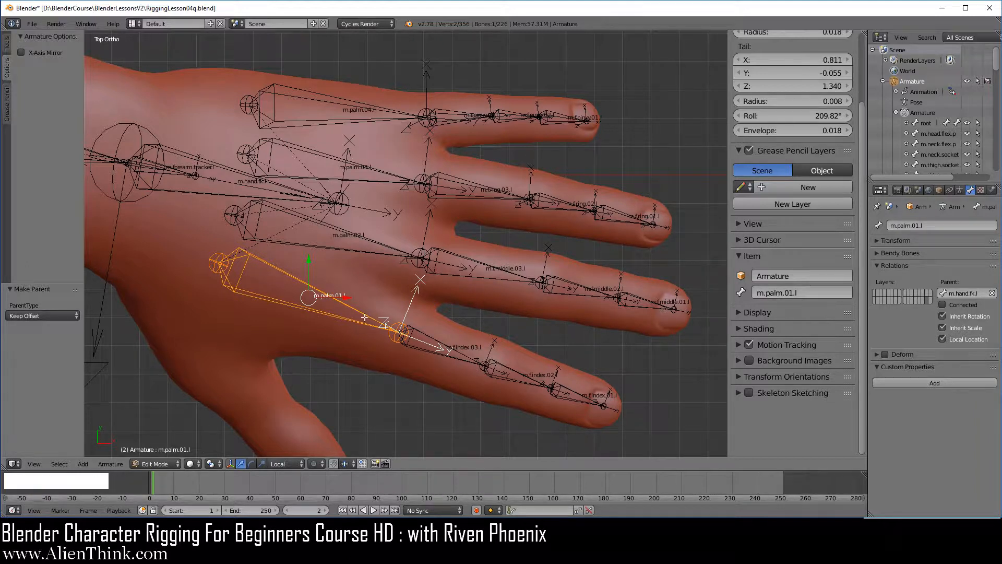
Check the names of the duplicate bones one by one across the index, middle, ring and pinky chains and their palm bones
{"action": "right_click", "coordinate": [435, 339]}
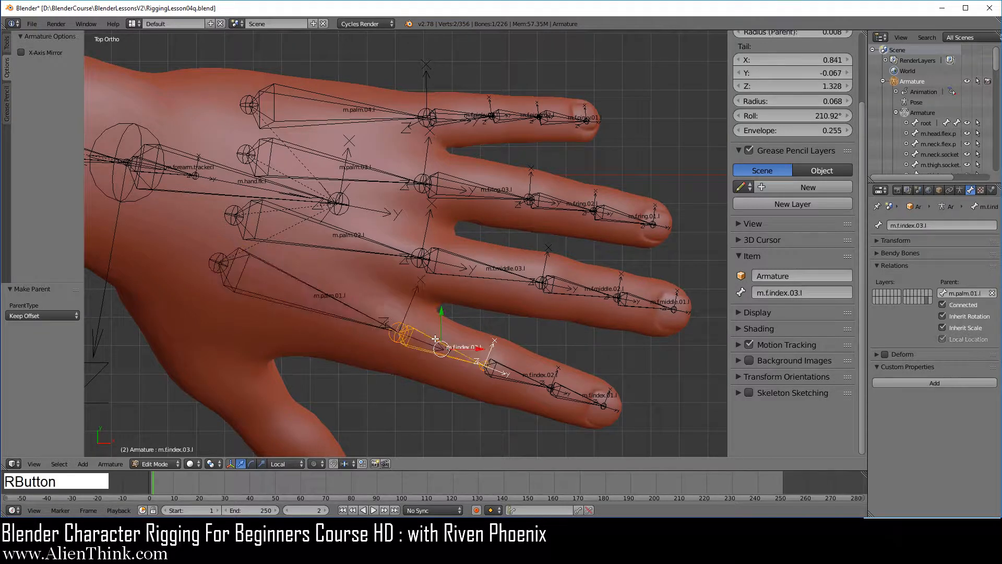
{"action": "right_click", "coordinate": [525, 375]}
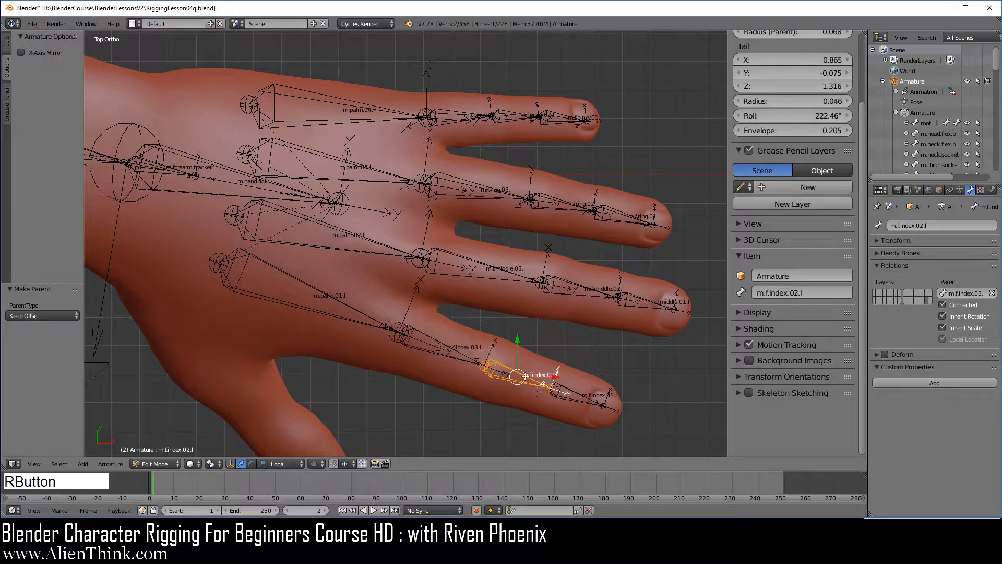
{"action": "right_click", "coordinate": [587, 399]}
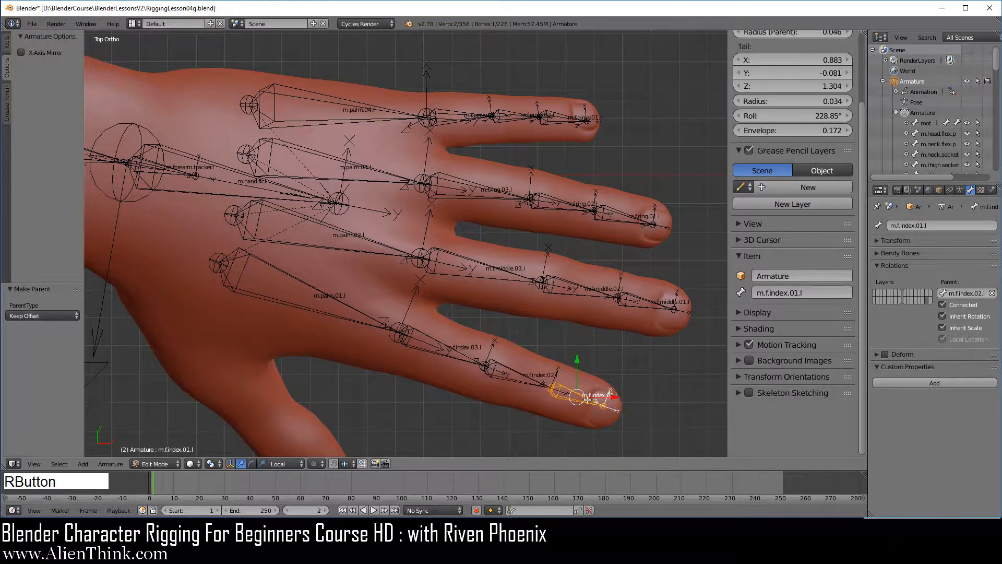
{"action": "right_click", "coordinate": [636, 308]}
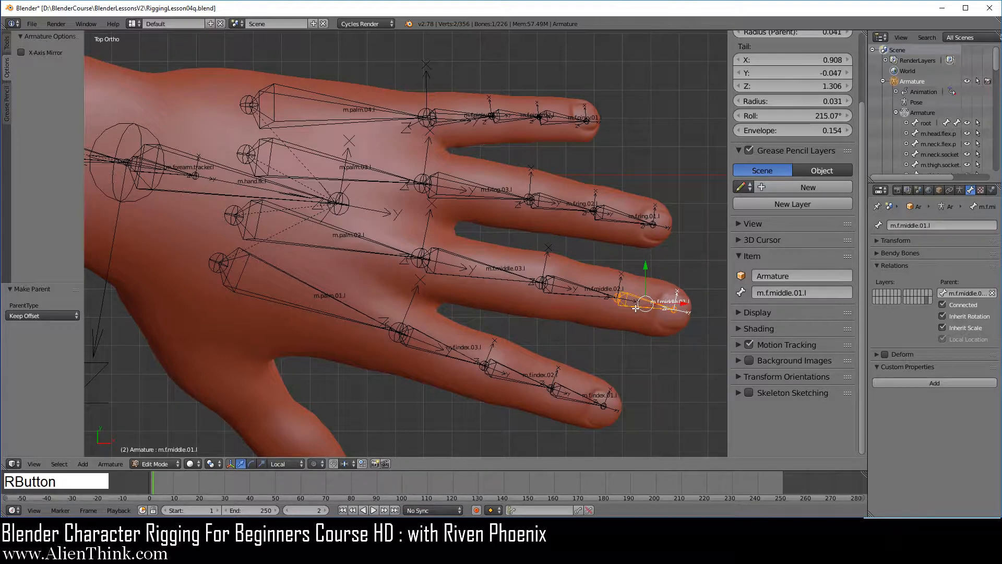
{"action": "right_click", "coordinate": [574, 293]}
{"action": "right_click", "coordinate": [486, 280]}
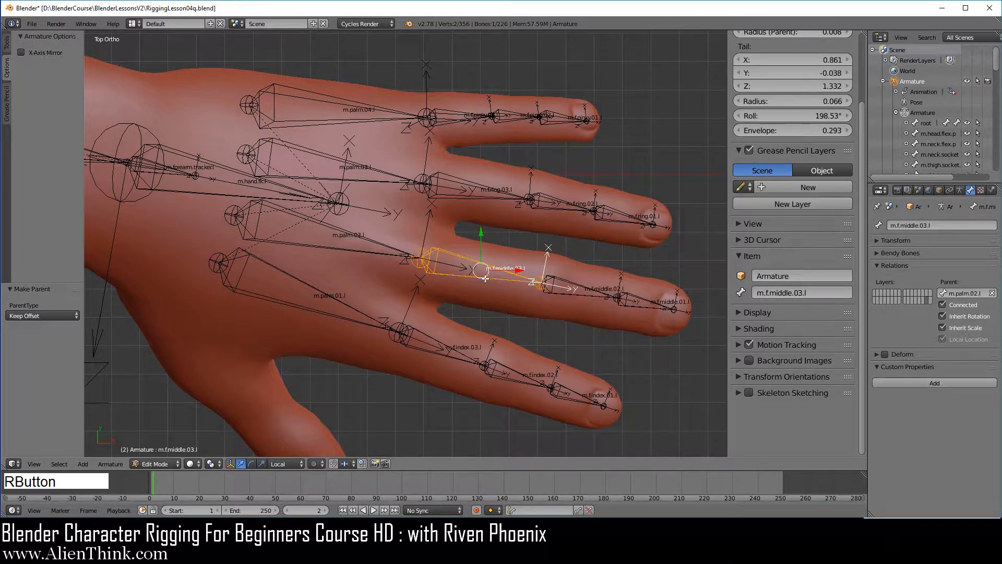
{"action": "right_click", "coordinate": [384, 255]}
{"action": "right_click", "coordinate": [380, 188]}
{"action": "right_click", "coordinate": [487, 201]}
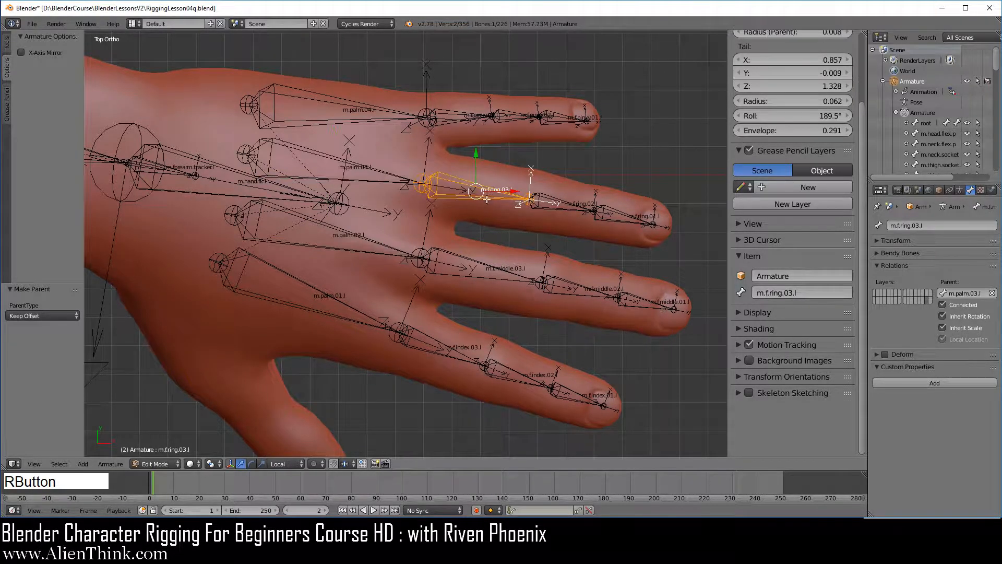
{"action": "right_click", "coordinate": [575, 211]}
{"action": "right_click", "coordinate": [633, 226]}
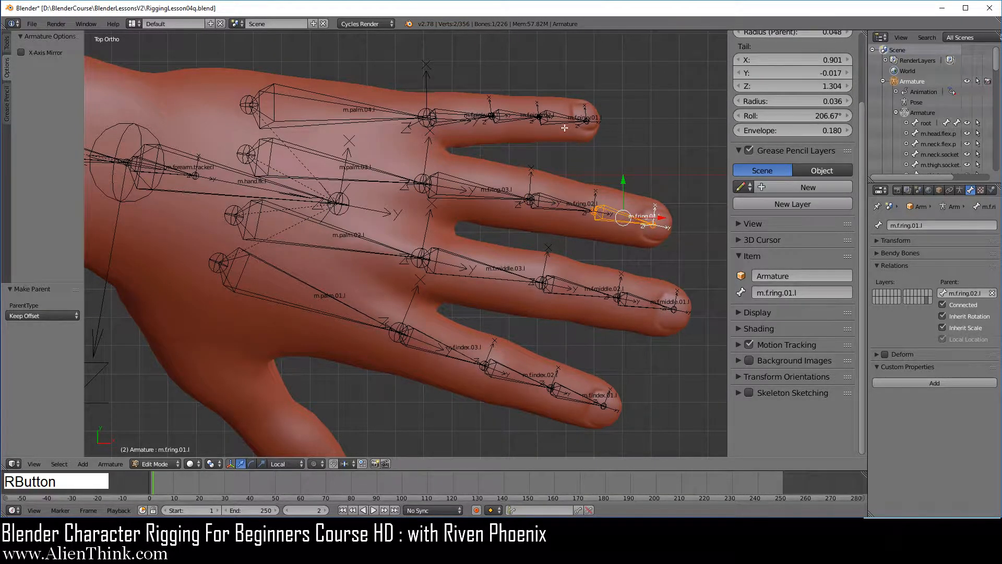
{"action": "right_click", "coordinate": [566, 124]}
{"action": "right_click", "coordinate": [515, 118]}
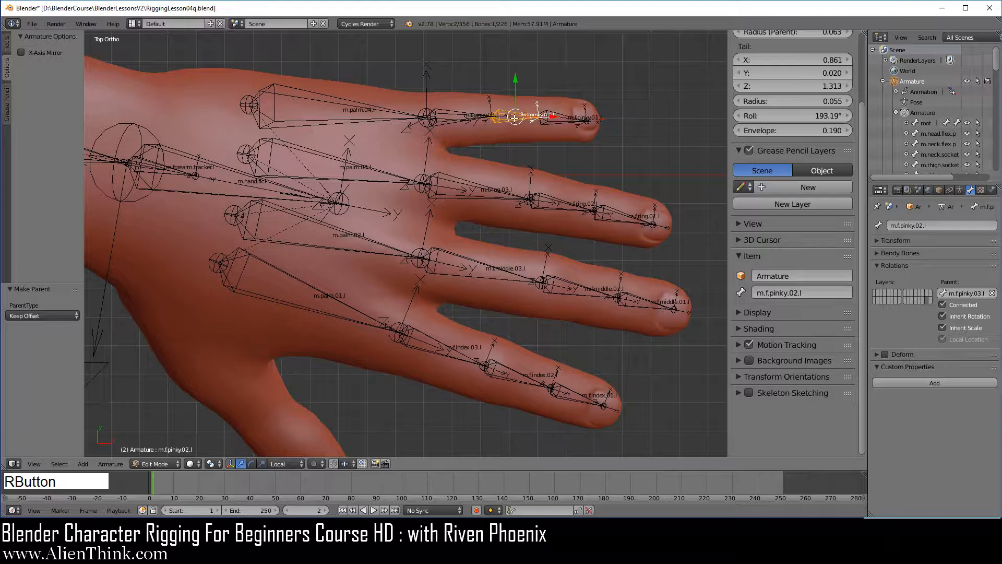
{"action": "right_click", "coordinate": [467, 120]}
{"action": "right_click", "coordinate": [388, 123]}
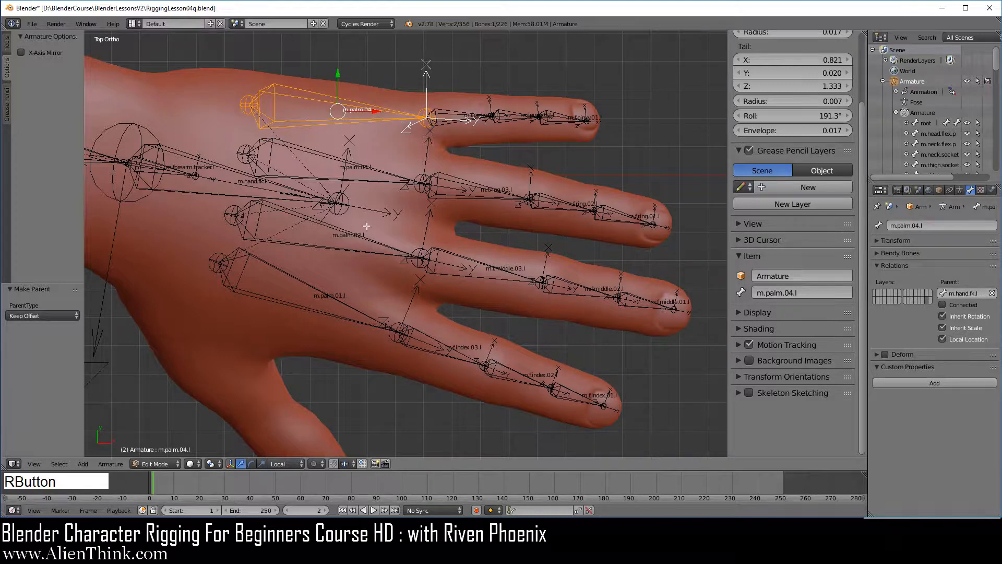
Save the scene as RiggingLesson04r.blend in the BlenderLessonsV2 folder, overwriting the existing file
{"action": "left_click", "coordinate": [35, 25]}
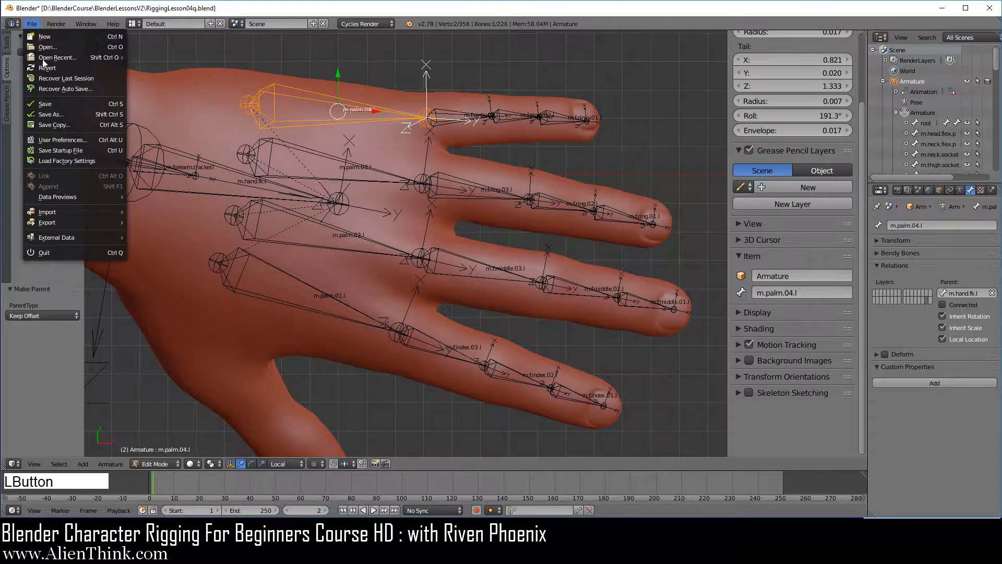
{"action": "left_click", "coordinate": [54, 113]}
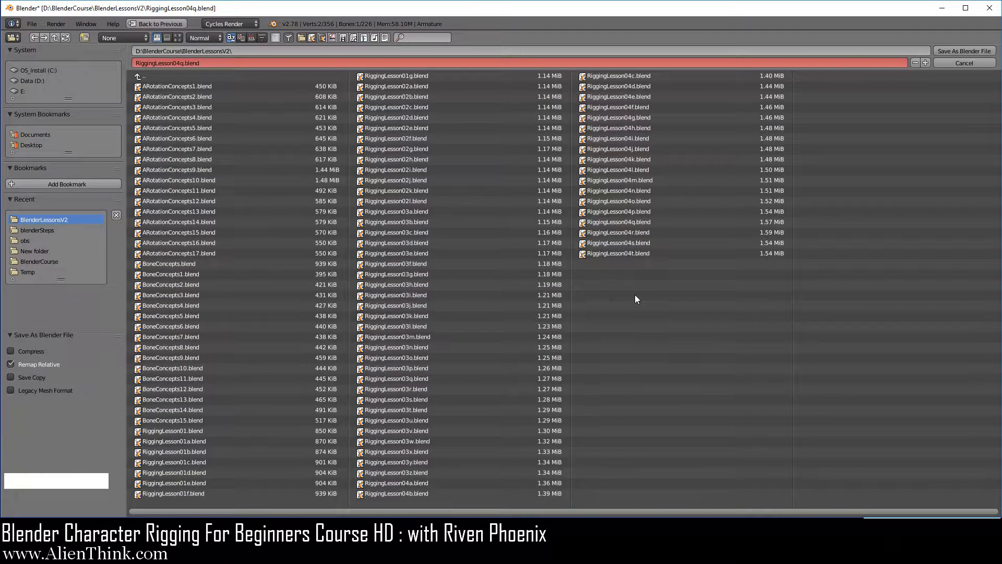
{"action": "left_click", "coordinate": [639, 233]}
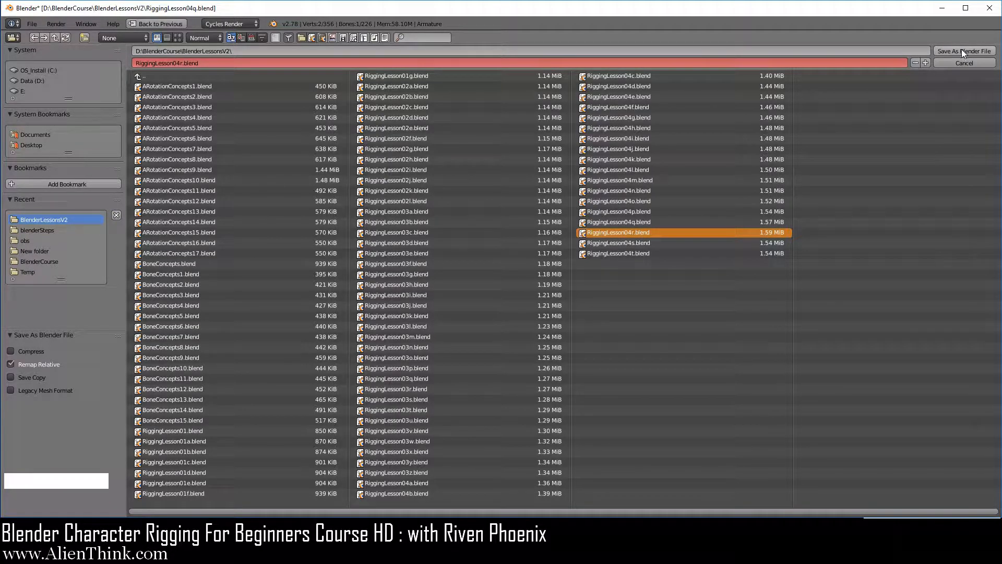
{"action": "left_click", "coordinate": [963, 51]}
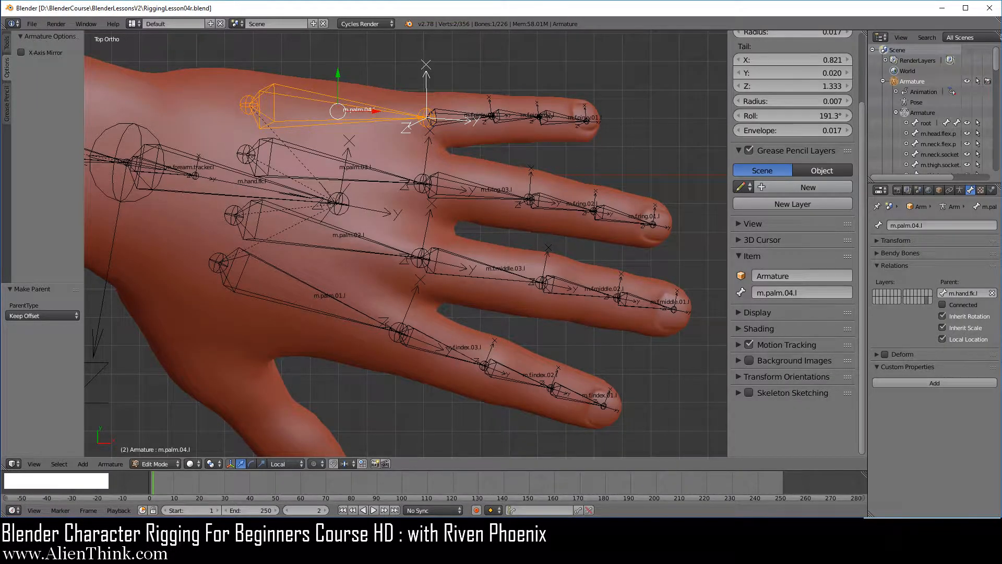
{"action": "key", "text": "F3"}
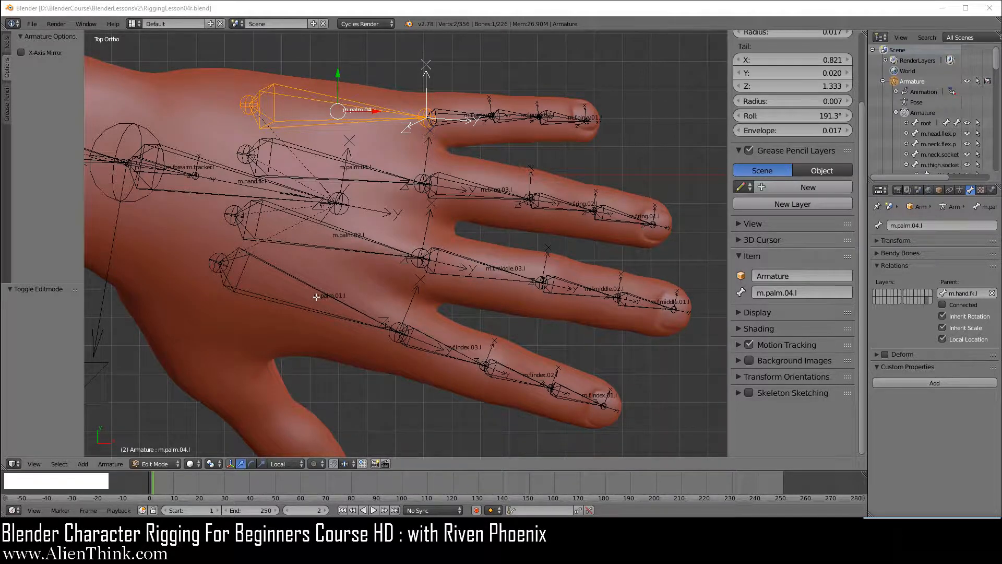
Duplicate the m.palm.04.l bone and, in back view, raise the copy 0.030 along Z above the hand
{"action": "right_click", "coordinate": [364, 120]}
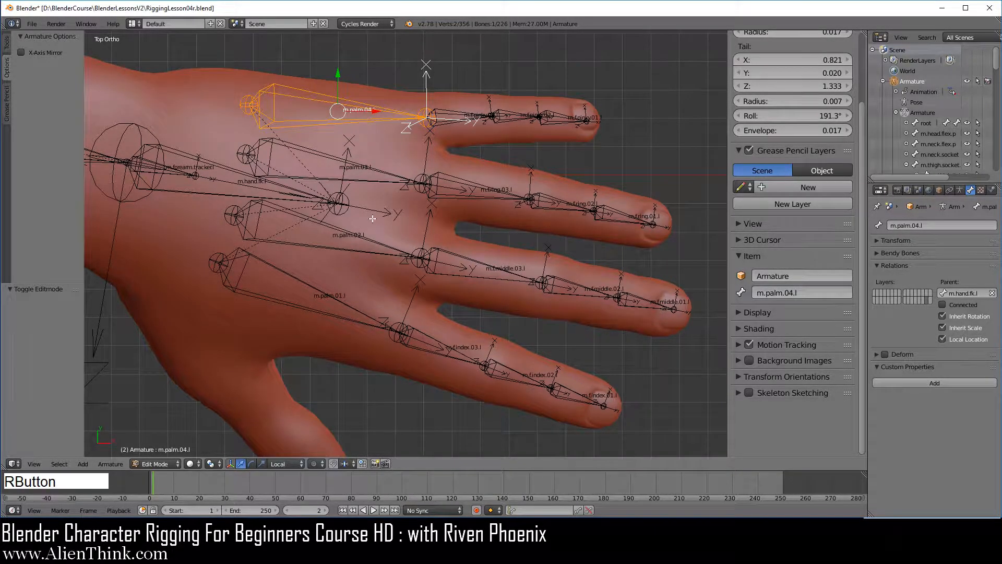
{"action": "key", "text": "shift+d"}
{"action": "right_click", "coordinate": [422, 210]}
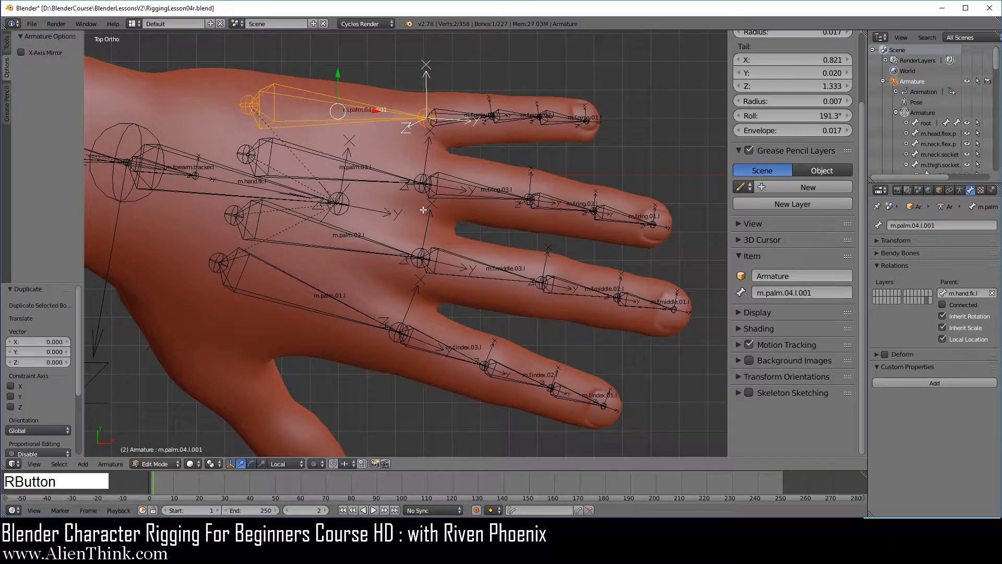
{"action": "key", "text": "ctrl+KP_1"}
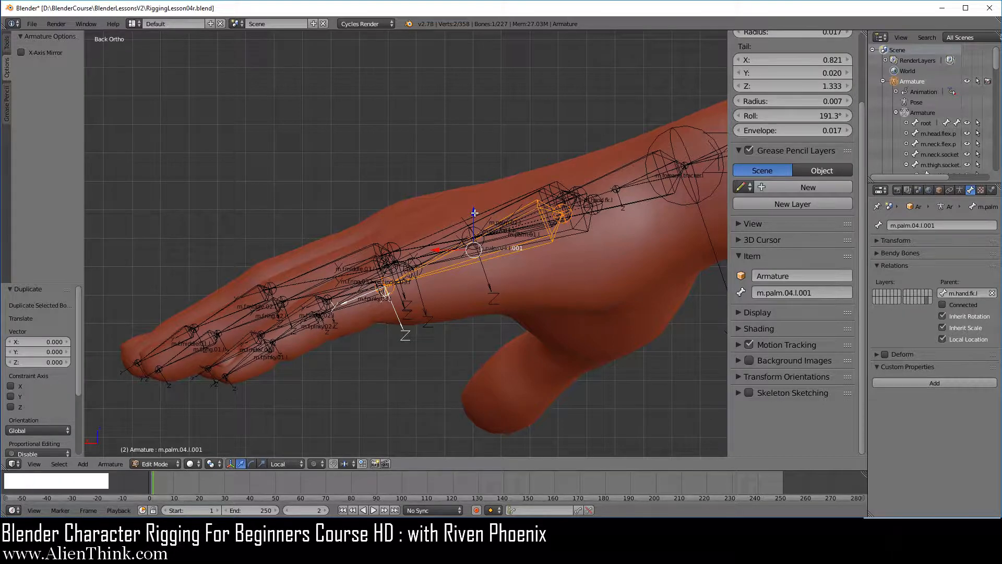
{"action": "left_click_drag", "start_coordinate": [475, 212], "coordinate": [463, 114], "text": "ctrl"}
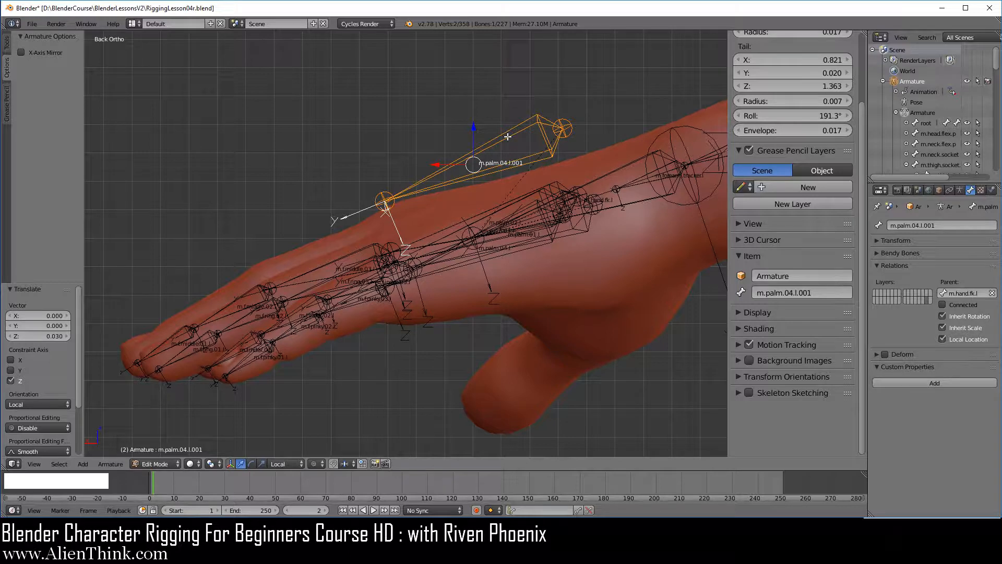
Rename the raised copy of the palm bone as palm.touch.l
{"action": "left_click", "coordinate": [812, 292]}
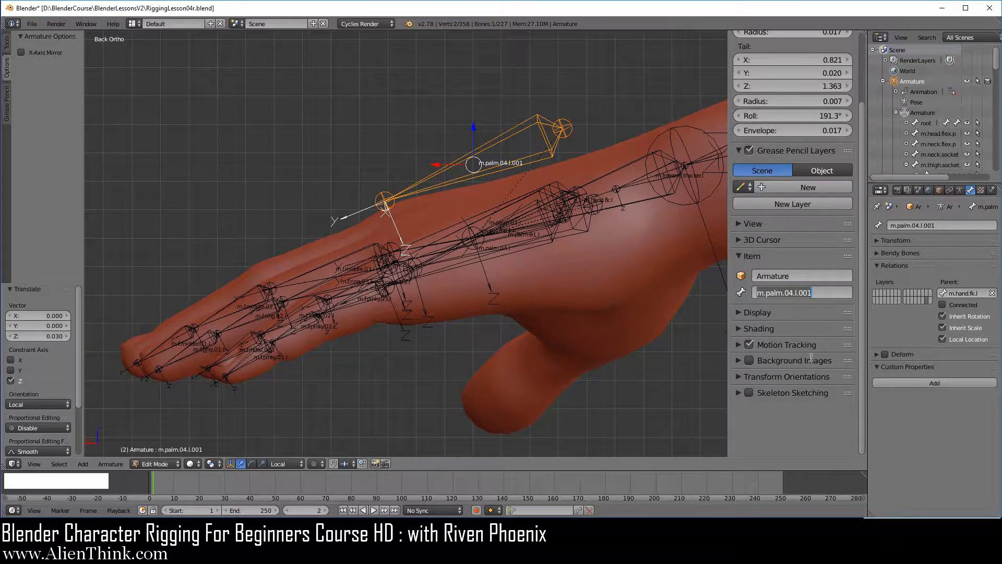
{"action": "type", "text": "p"}
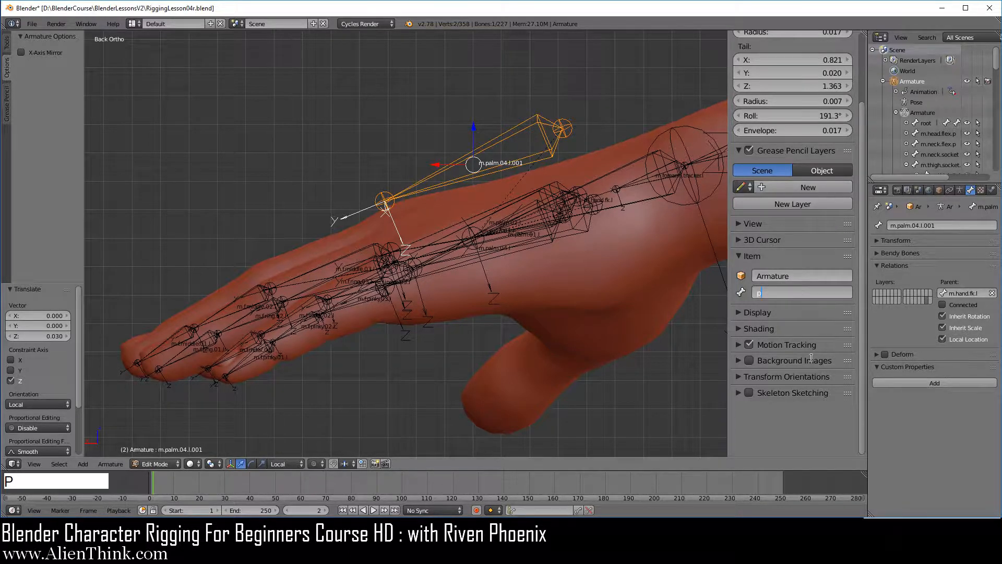
{"action": "type", "text": "alm.touch.l"}
{"action": "key", "text": "Return"}
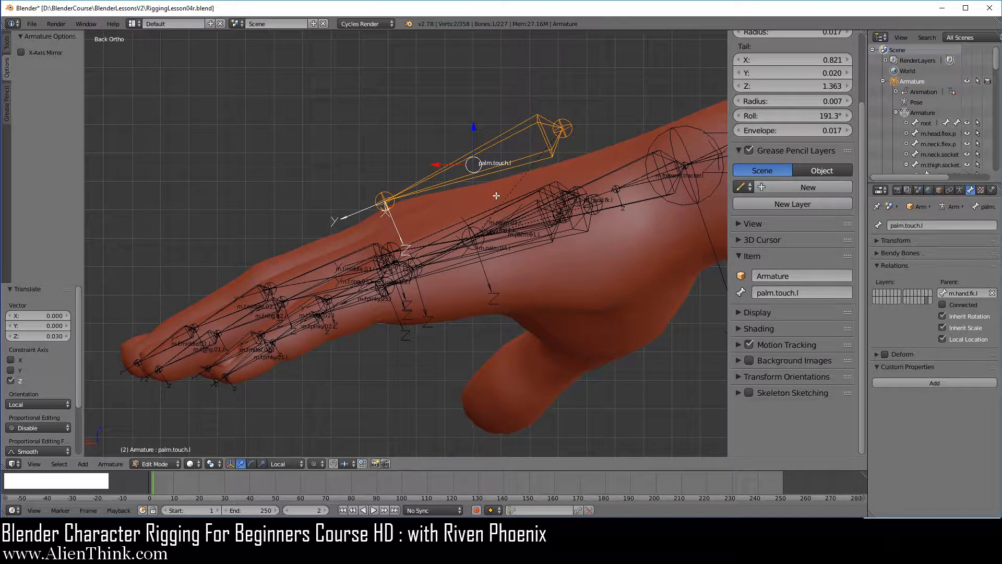
Move the palm.touch.l bone to the first bone layer and turn on that layer's display in the armature
{"action": "key", "text": "m"}
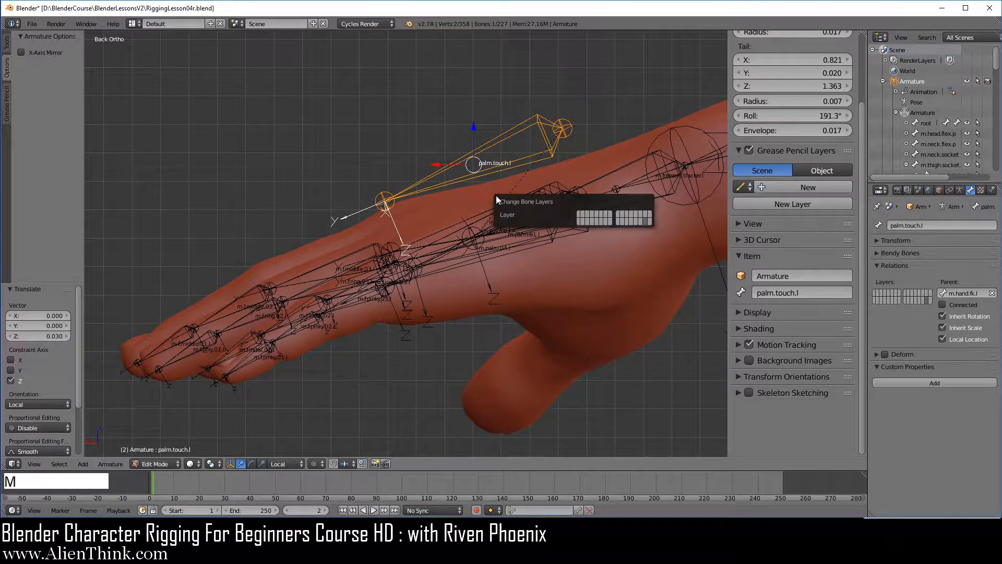
{"action": "left_click", "coordinate": [579, 213]}
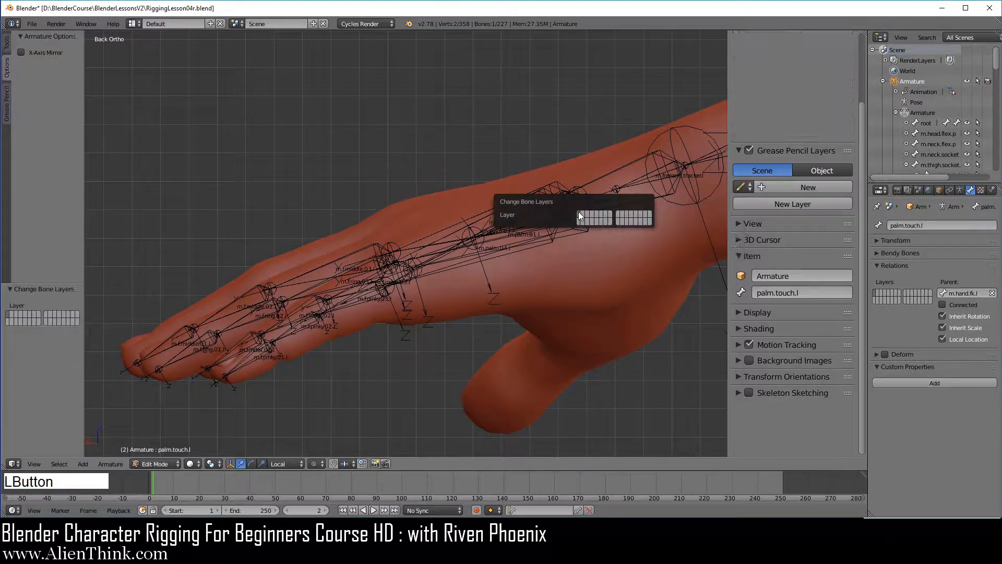
{"action": "left_click", "coordinate": [960, 190]}
{"action": "key", "text": "shift"}
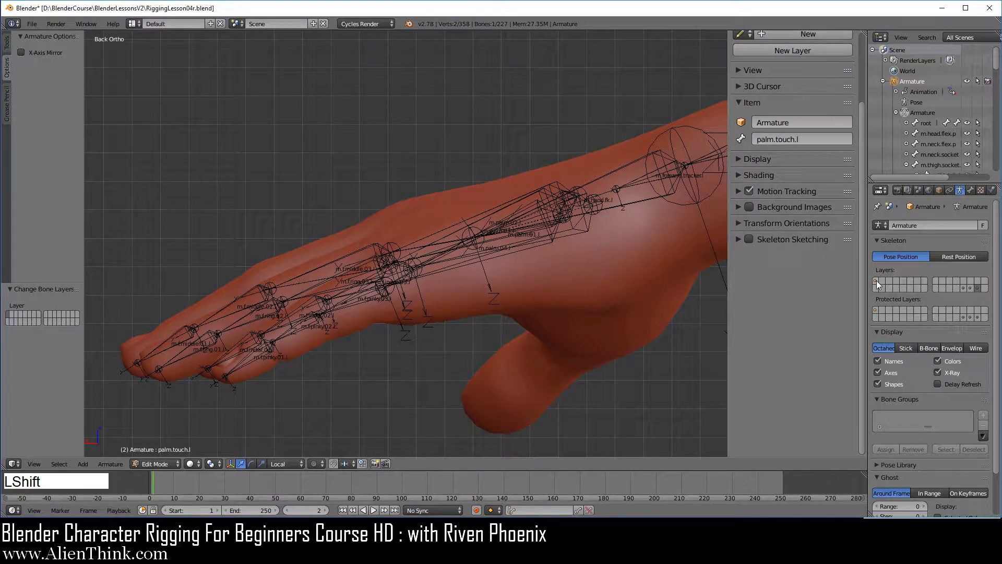
{"action": "left_click", "coordinate": [876, 280], "text": "shift"}
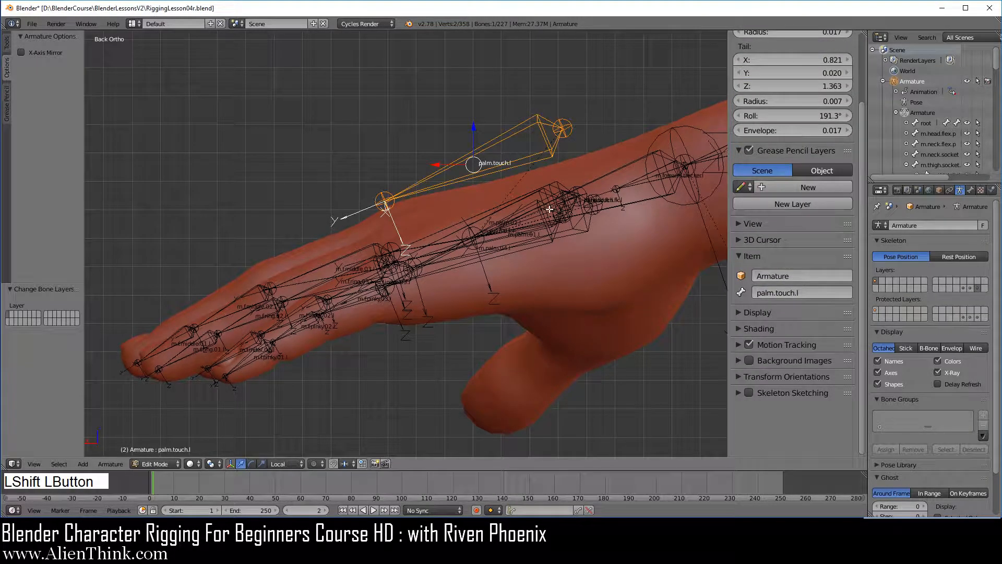
Switch the armature to Pose Mode and make palm.touch.l the selected bone
{"action": "middle_click_drag", "start_coordinate": [438, 282], "coordinate": [488, 345]}
{"action": "middle_click_drag", "start_coordinate": [451, 172], "coordinate": [412, 139], "text": "shift"}
{"action": "middle_click_drag", "start_coordinate": [369, 164], "coordinate": [372, 185]}
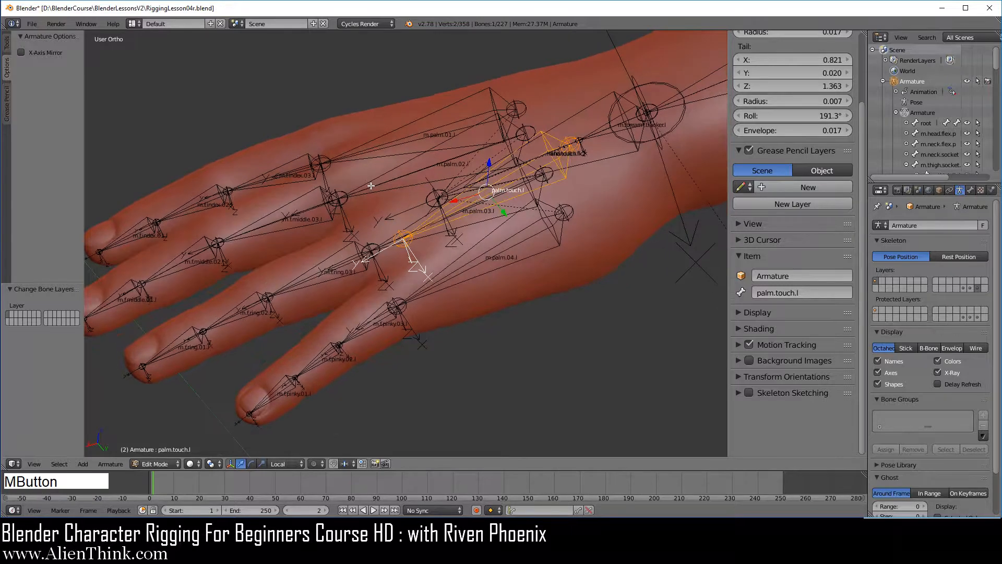
{"action": "scroll", "coordinate": [439, 307], "scroll_direction": "up", "scroll_amount": 2}
{"action": "middle_click_drag", "start_coordinate": [511, 253], "coordinate": [476, 266], "text": "shift"}
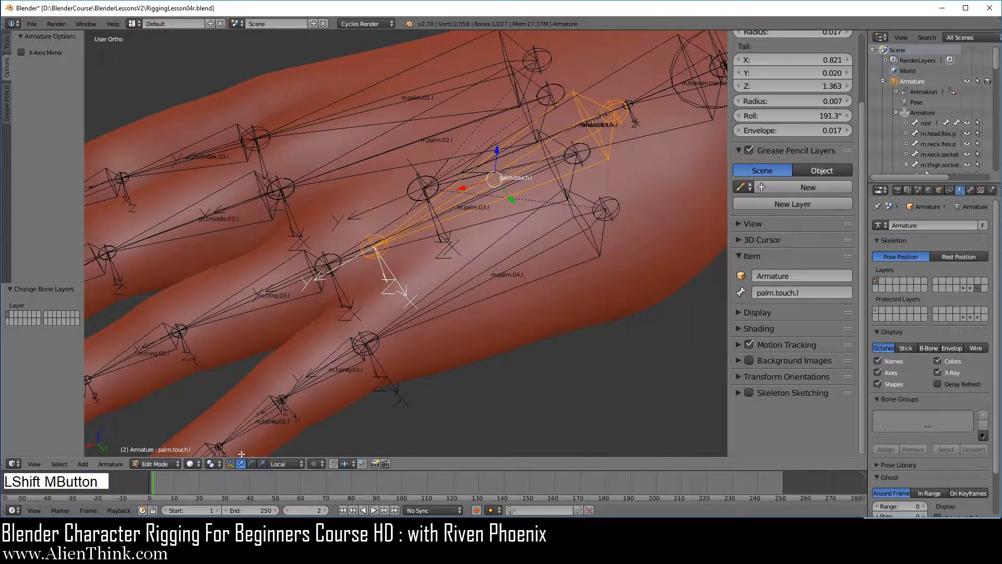
{"action": "left_click", "coordinate": [158, 463]}
{"action": "left_click", "coordinate": [167, 430]}
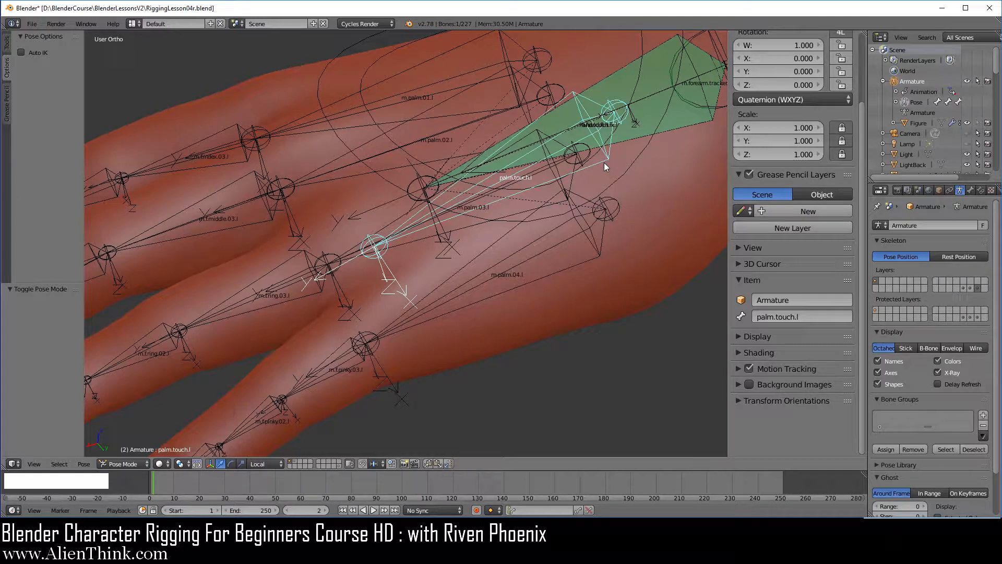
{"action": "right_click", "coordinate": [580, 261]}
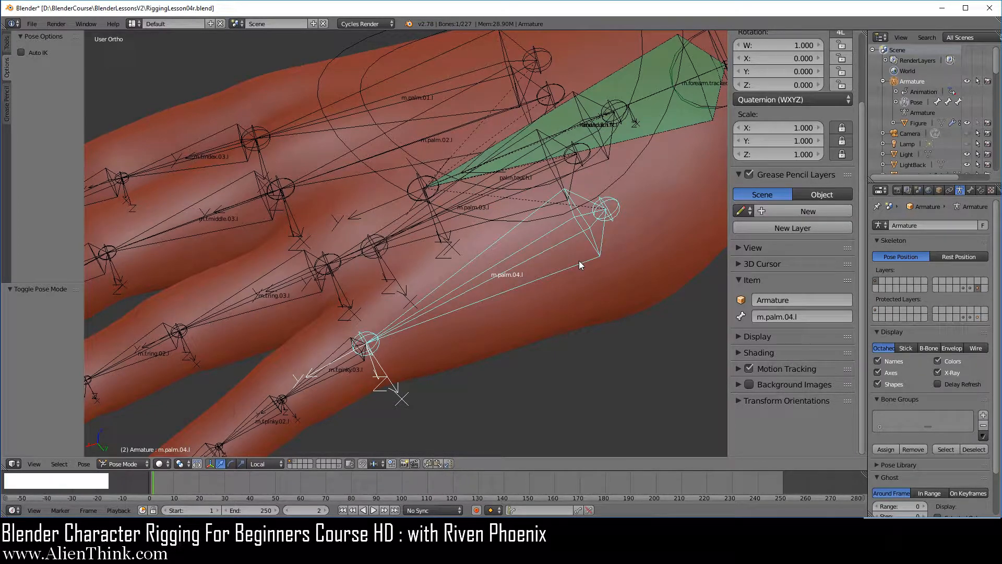
{"action": "right_click", "coordinate": [606, 157]}
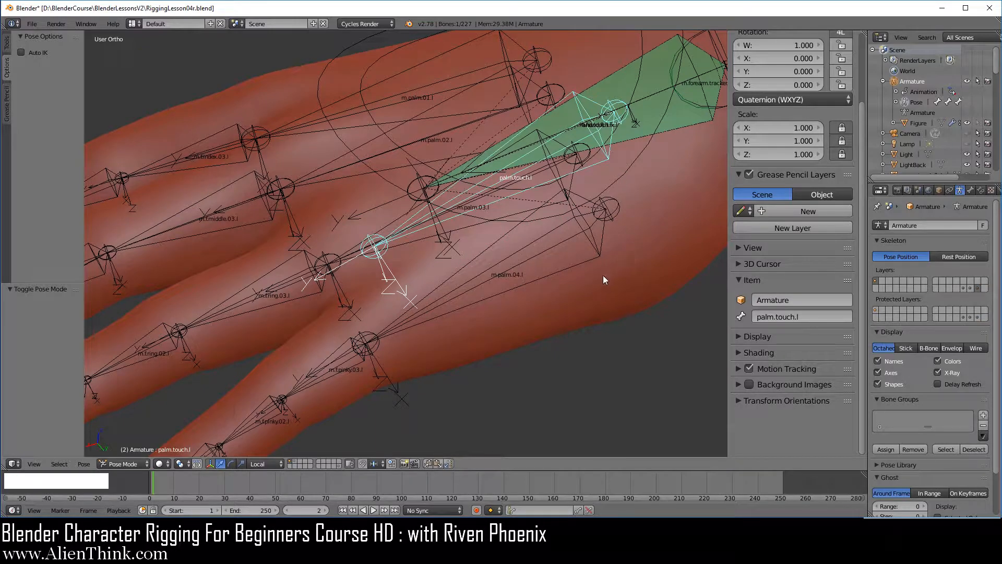
Add a Copy Transforms constraint to m.palm.04.l with palm.touch.l as its target
{"action": "key", "text": "shift"}
{"action": "right_click", "coordinate": [575, 270], "text": "shift"}
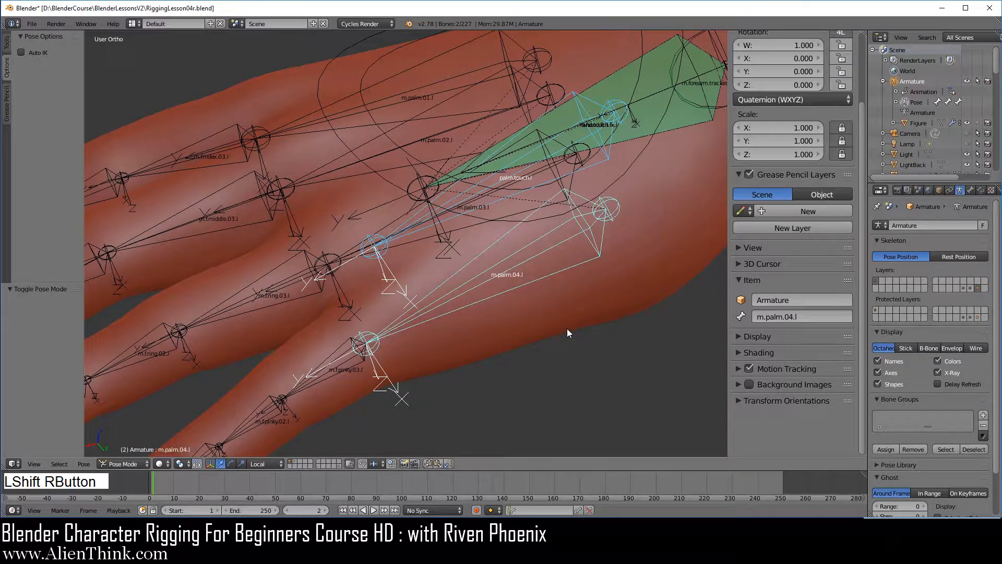
{"action": "key", "text": "ctrl+shift+c"}
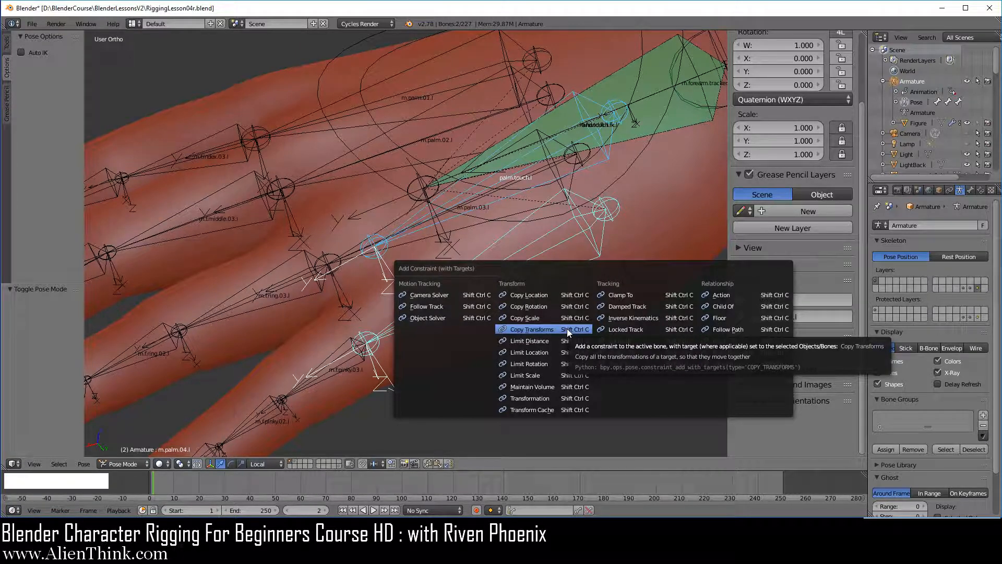
{"action": "left_click", "coordinate": [532, 329]}
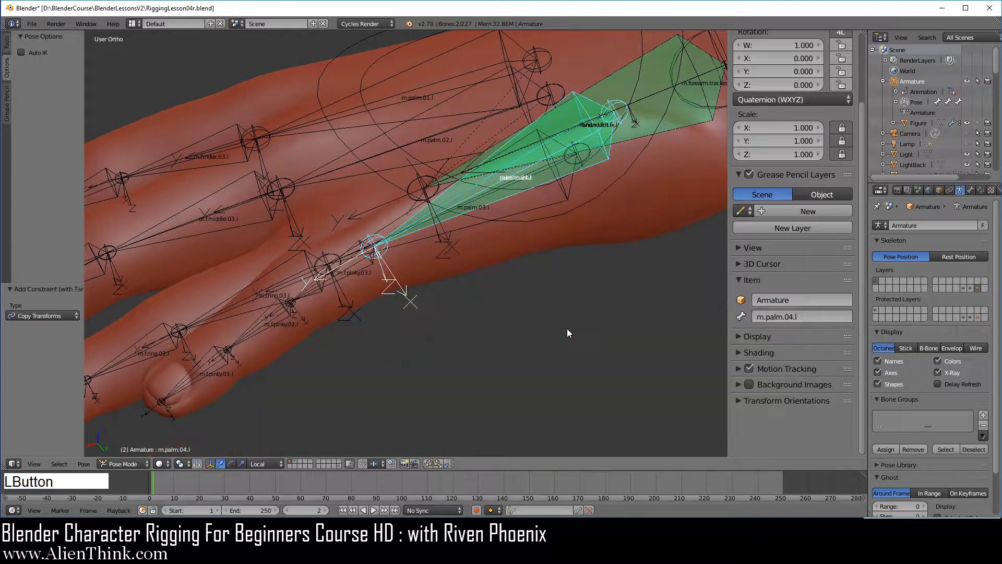
In Edit Mode and back view, move the palm.touch.l bone -0.030 along Z onto the m.palm.04.l bone
{"action": "left_click", "coordinate": [132, 461]}
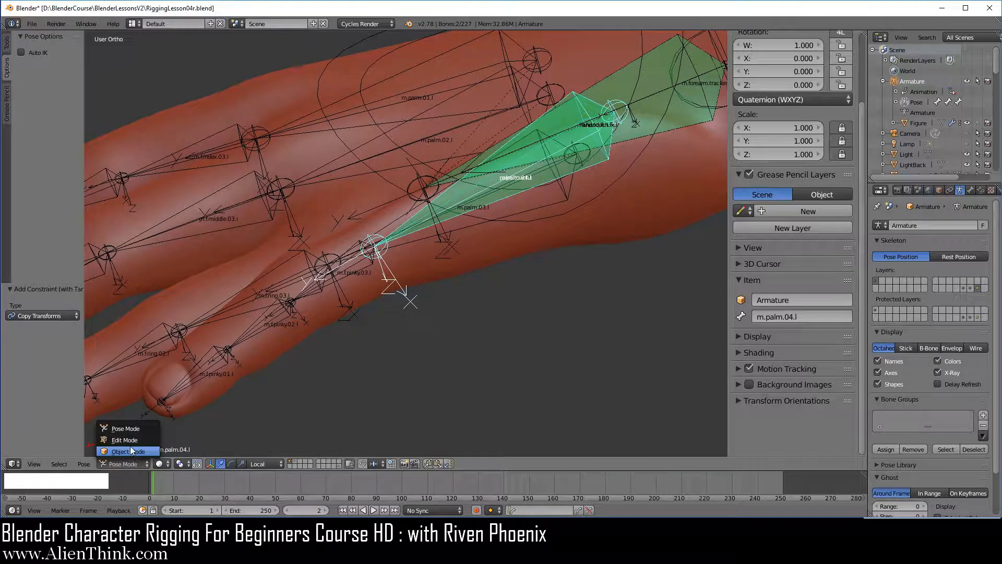
{"action": "left_click", "coordinate": [130, 440]}
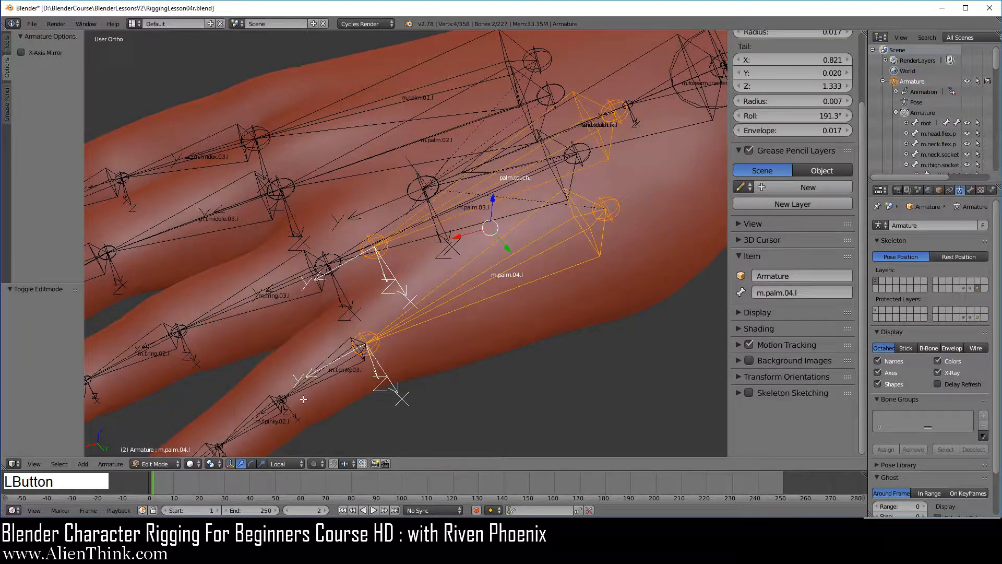
{"action": "right_click", "coordinate": [604, 162]}
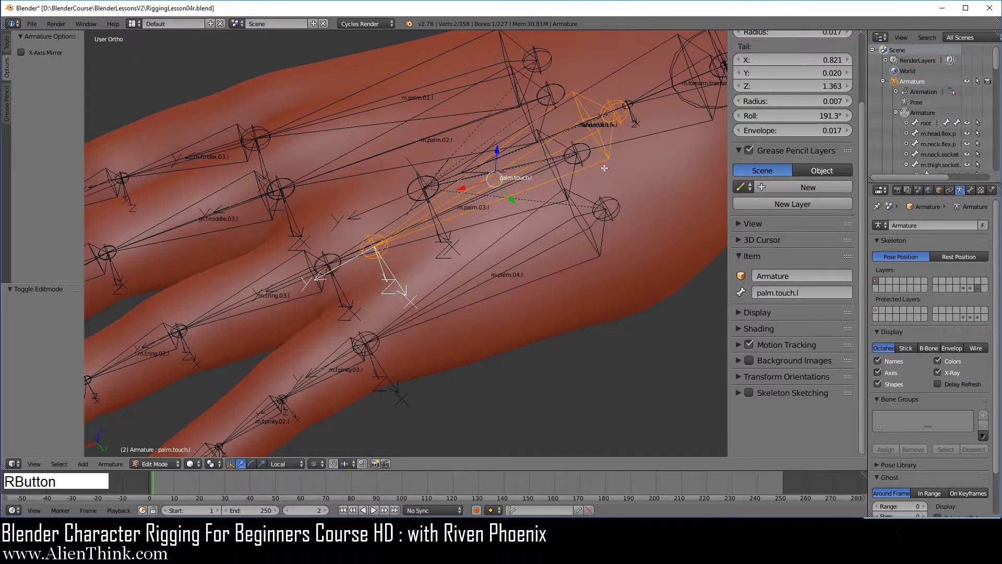
{"action": "key", "text": "ctrl+1"}
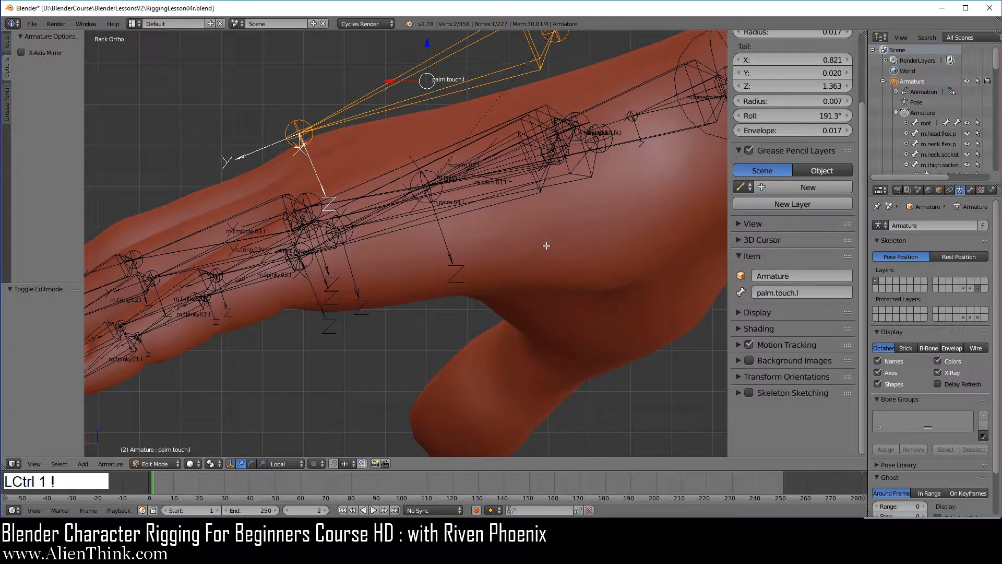
{"action": "scroll", "coordinate": [546, 246], "scroll_direction": "down", "scroll_amount": 1}
{"action": "left_click_drag", "start_coordinate": [423, 73], "coordinate": [419, 162], "text": "ctrl"}
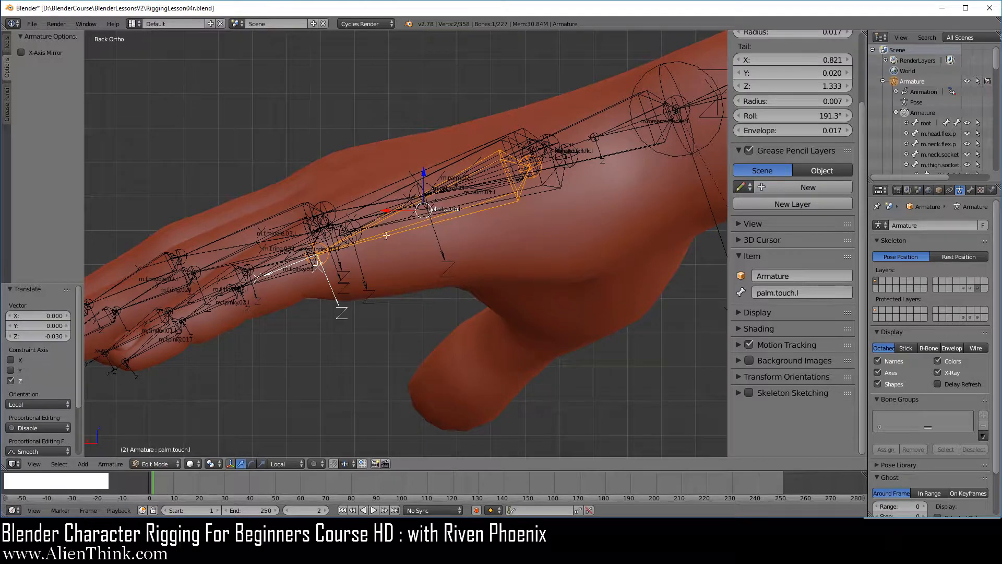
{"action": "middle_click_drag", "start_coordinate": [367, 190], "coordinate": [465, 320]}
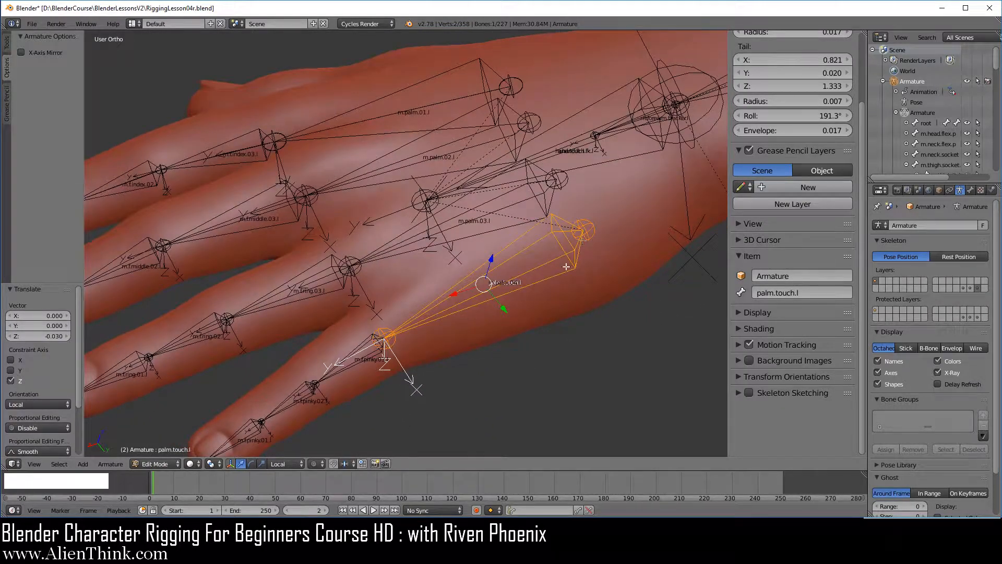
{"action": "middle_click_drag", "start_coordinate": [568, 269], "coordinate": [502, 287], "text": "shift"}
{"action": "scroll", "coordinate": [502, 286], "scroll_direction": "up", "scroll_amount": 2}
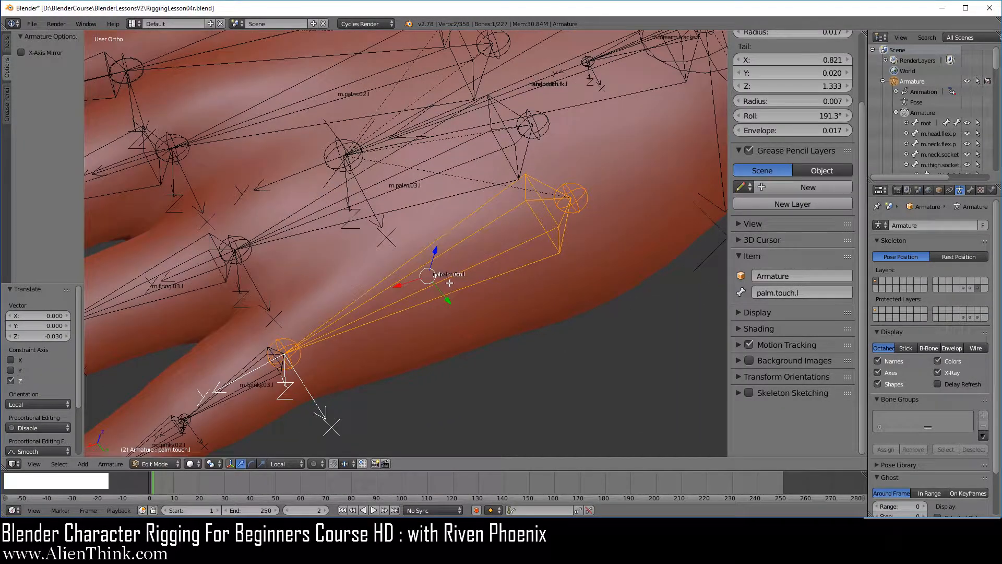
Display only the armature layer holding the m. bones, hiding palm.touch.l, and switch to Pose Mode
{"action": "left_click", "coordinate": [977, 287]}
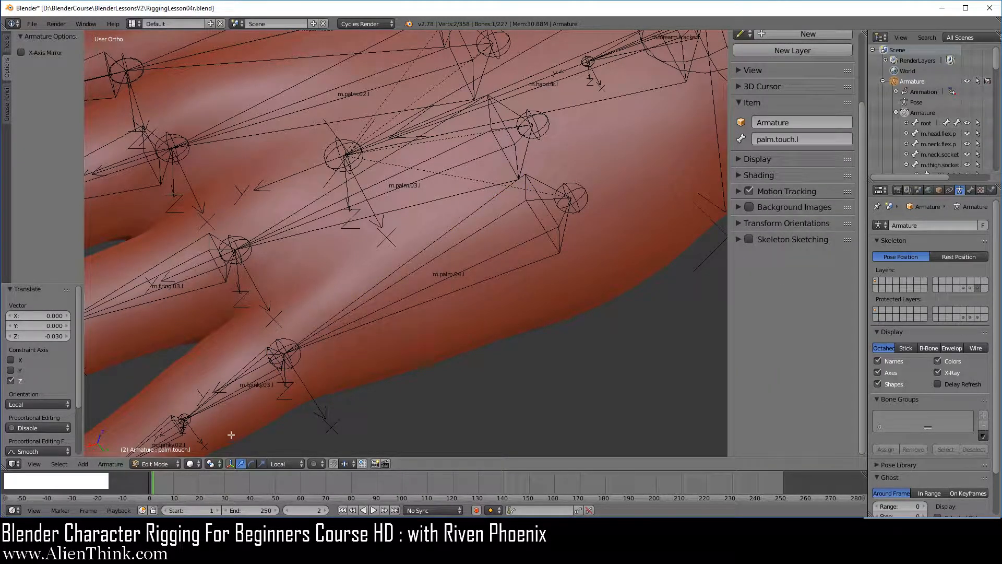
{"action": "left_click", "coordinate": [157, 463]}
{"action": "left_click", "coordinate": [134, 423]}
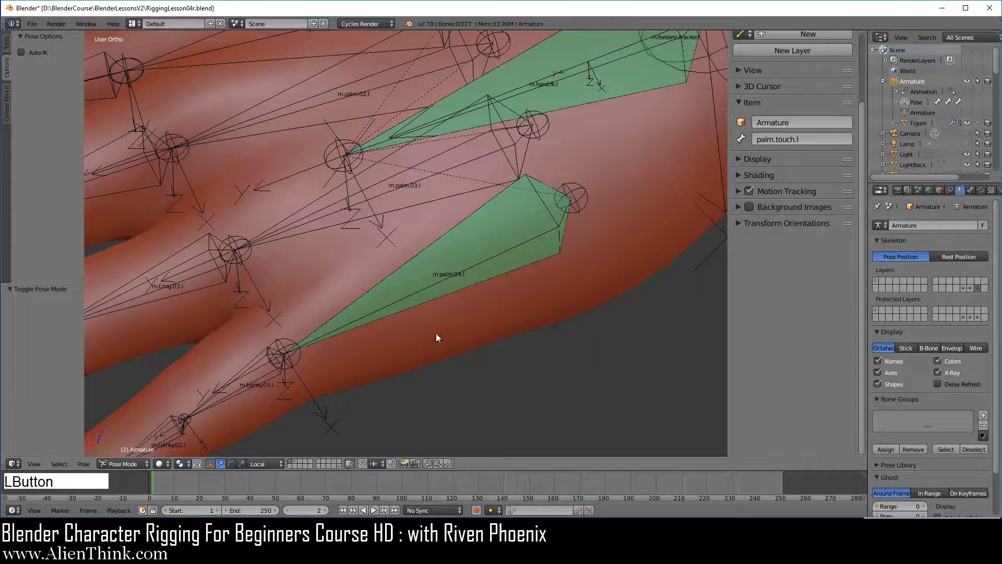
Set both the target and owner space of the Copy Transforms constraint on m.palm.04.l to Local Space
{"action": "right_click", "coordinate": [506, 254]}
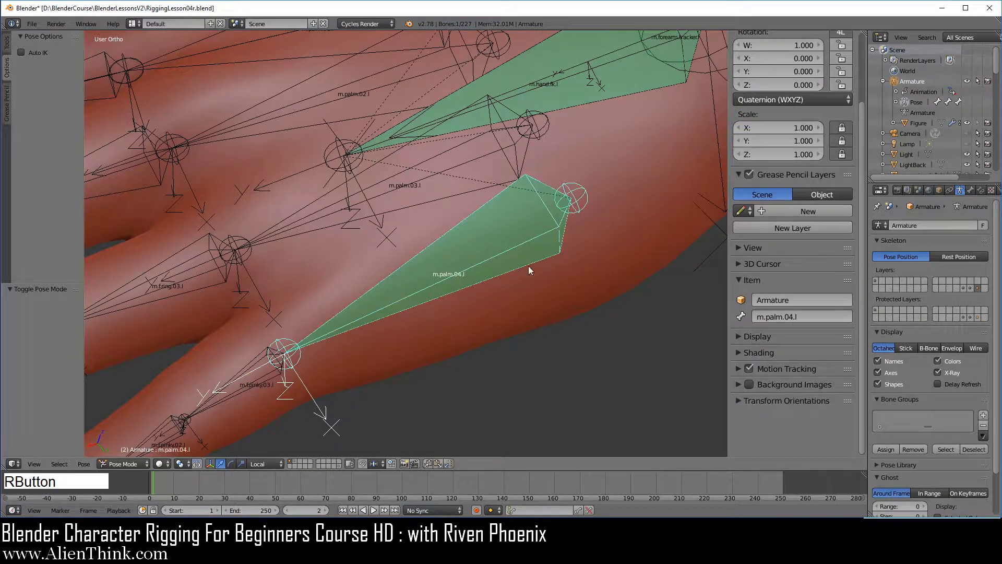
{"action": "left_click", "coordinate": [982, 192]}
{"action": "left_click", "coordinate": [919, 308]}
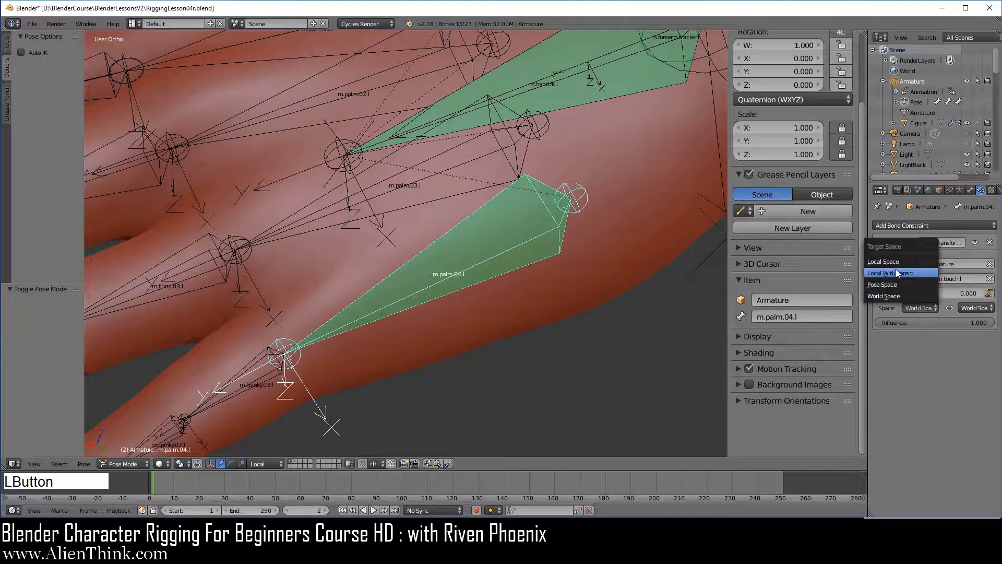
{"action": "left_click", "coordinate": [895, 264]}
{"action": "left_click", "coordinate": [974, 308]}
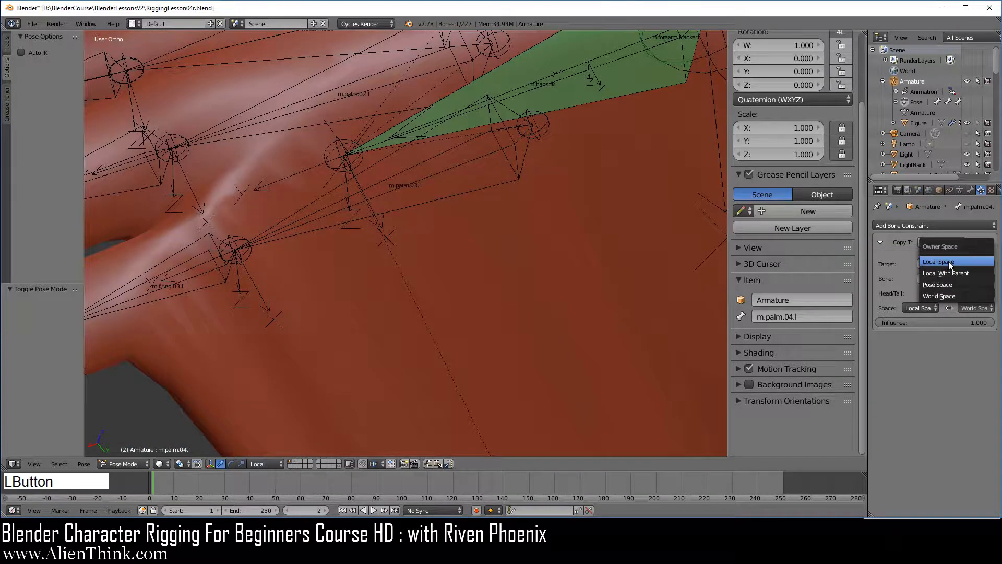
{"action": "left_click", "coordinate": [948, 261]}
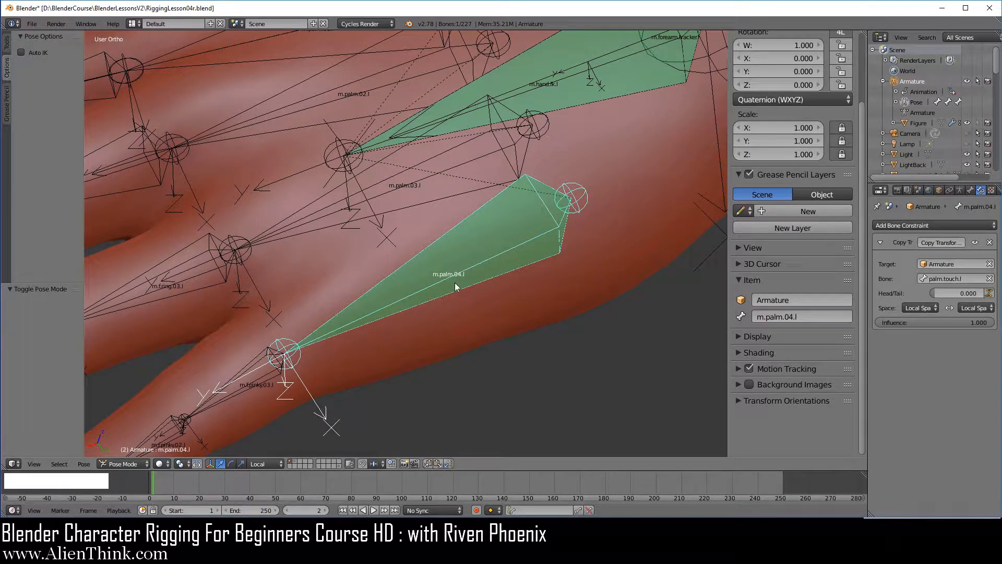
Copy the constraint from m.palm.04.l to the m.palm.01.l, m.palm.02.l and m.palm.03.l bones
{"action": "middle_click_drag", "start_coordinate": [520, 305], "coordinate": [619, 340], "text": "shift"}
{"action": "scroll", "coordinate": [433, 263], "scroll_direction": "down", "scroll_amount": 1}
{"action": "middle_click_drag", "start_coordinate": [432, 265], "coordinate": [497, 298], "text": "shift"}
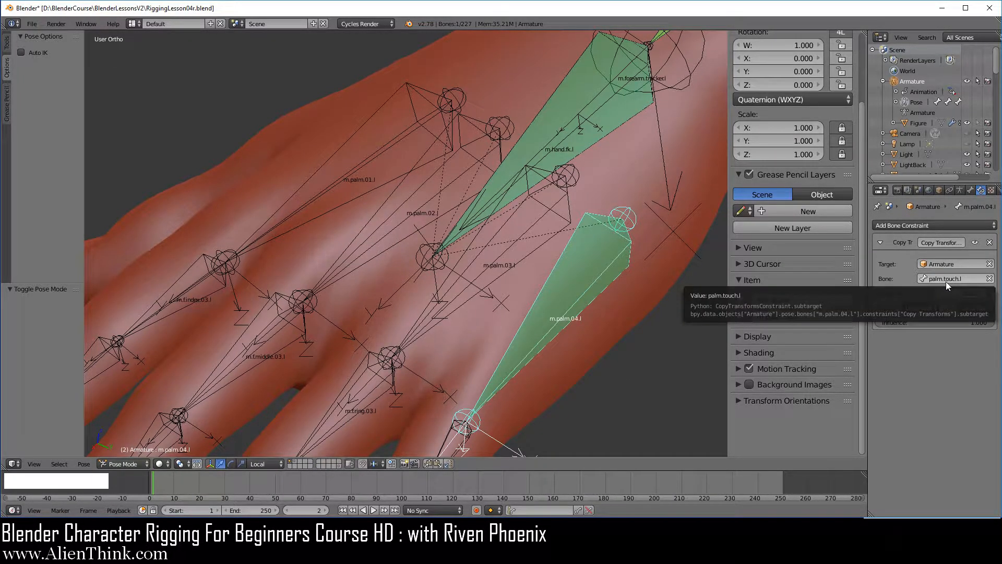
{"action": "middle_click_drag", "start_coordinate": [380, 312], "coordinate": [378, 314]}
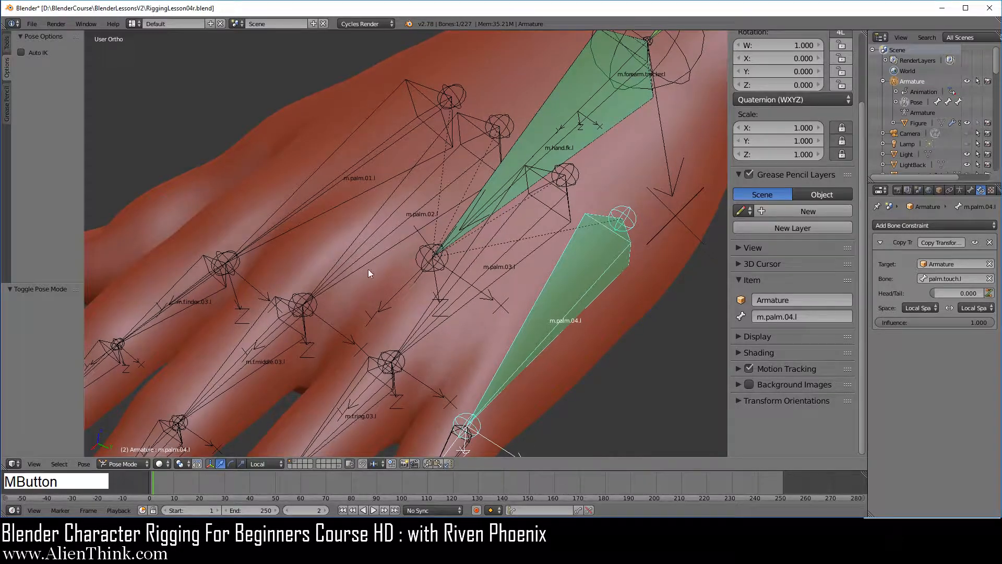
{"action": "right_click", "coordinate": [348, 172]}
{"action": "right_click", "coordinate": [379, 278], "text": "shift"}
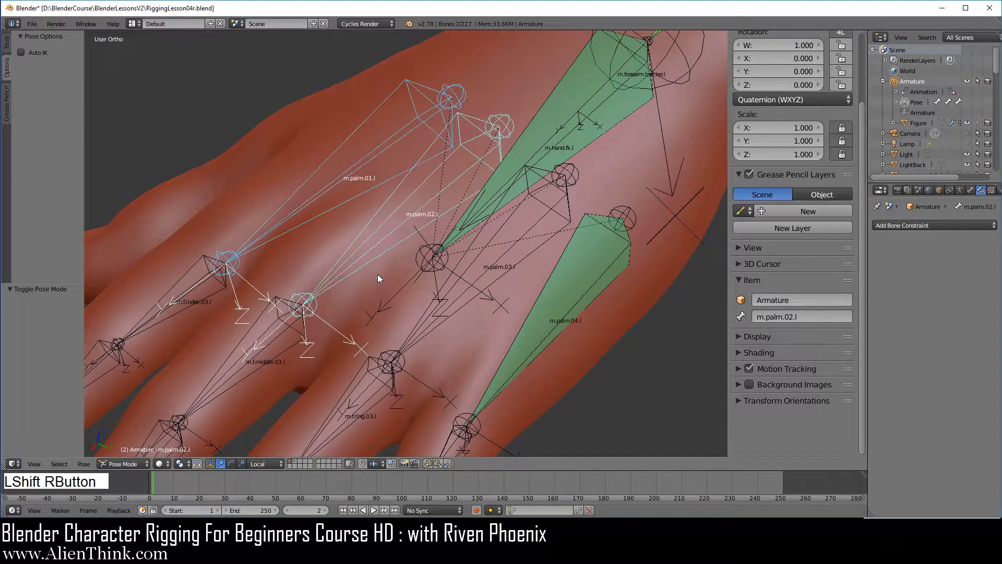
{"action": "right_click", "coordinate": [468, 283], "text": "shift"}
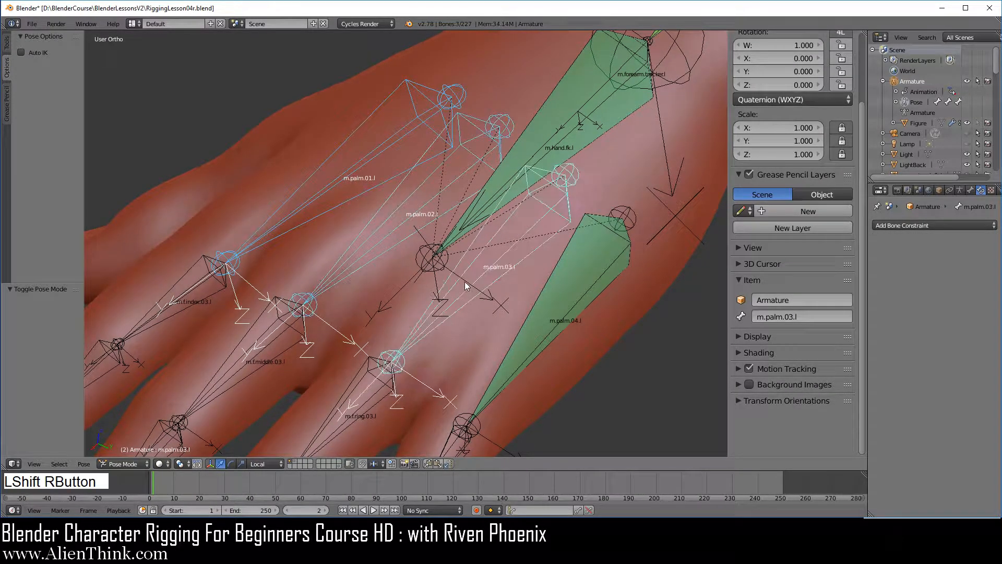
{"action": "right_click", "coordinate": [583, 298], "text": "shift"}
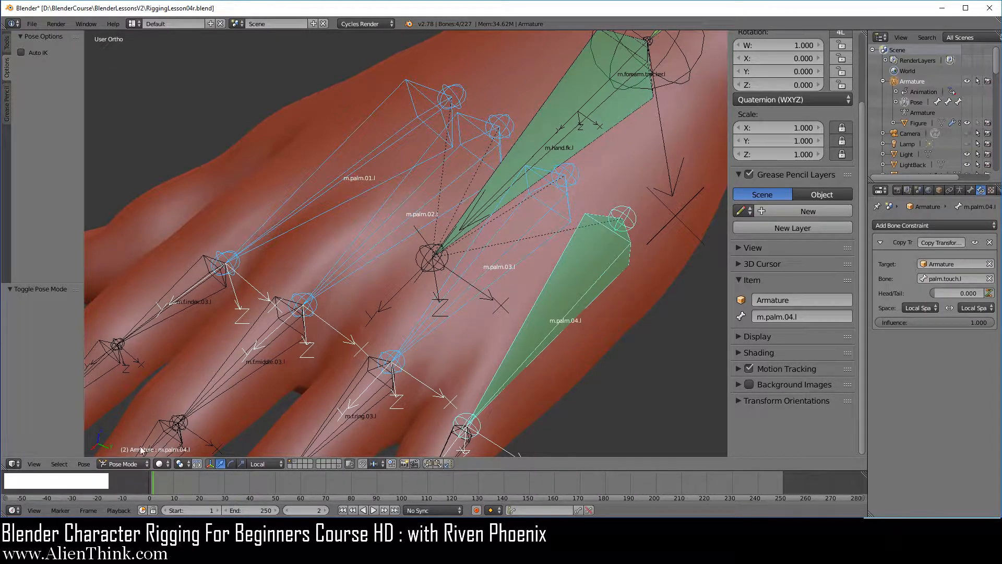
{"action": "left_click", "coordinate": [91, 463]}
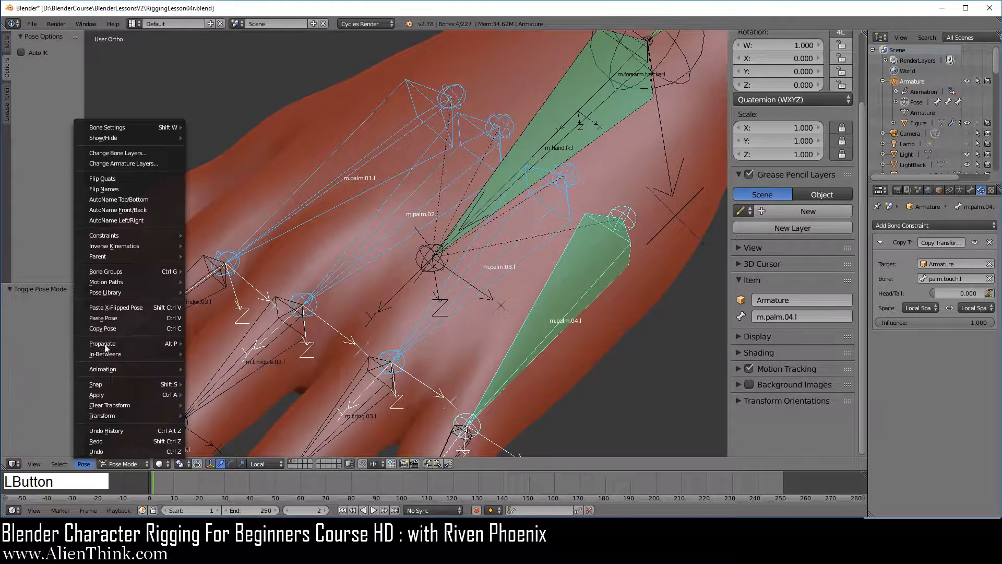
{"action": "mouse_move", "coordinate": [132, 239]}
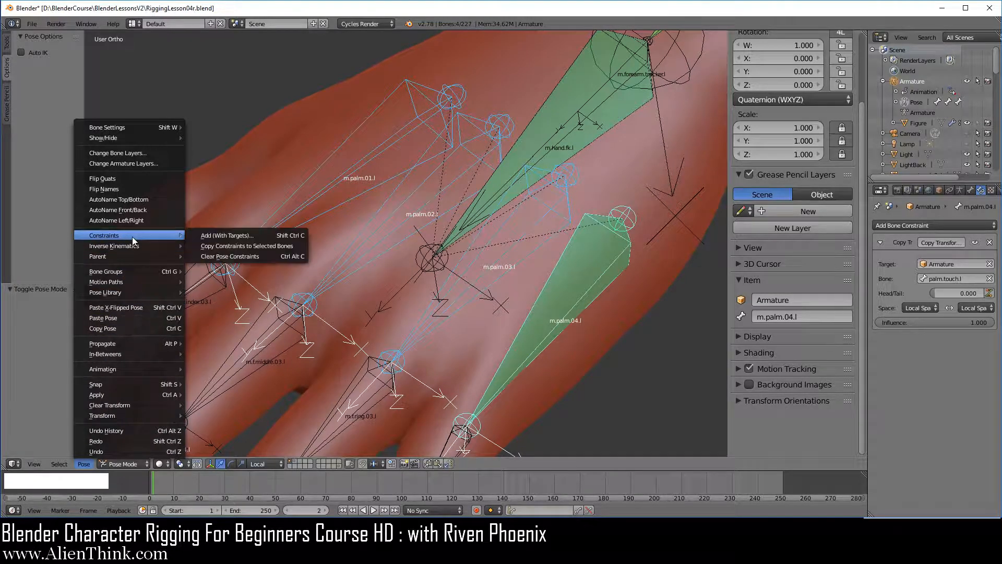
{"action": "left_click", "coordinate": [252, 245]}
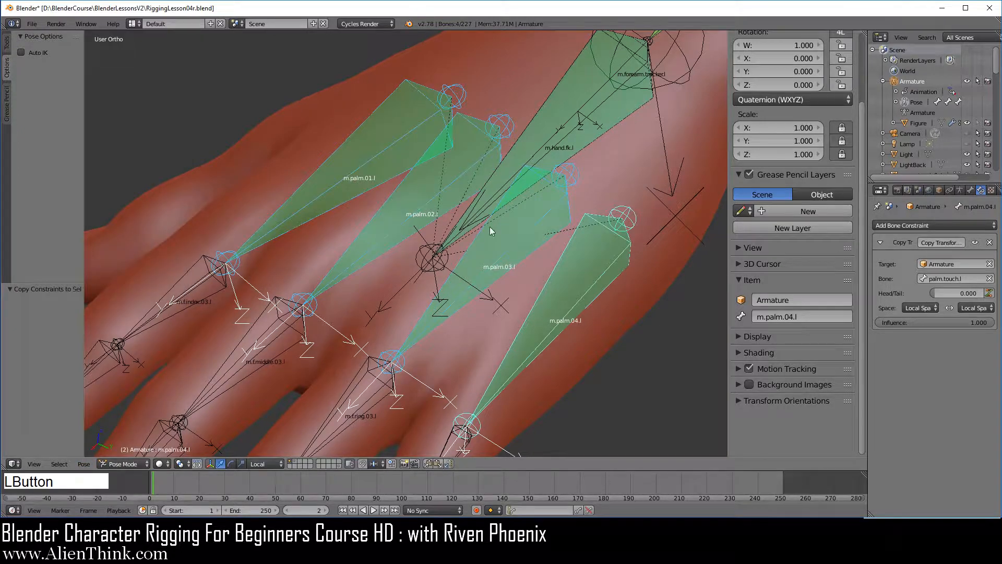
Set the Copy Transforms influence of the m.palm.04.l bone to 0.900
{"action": "middle_click_drag", "start_coordinate": [622, 325], "coordinate": [531, 289]}
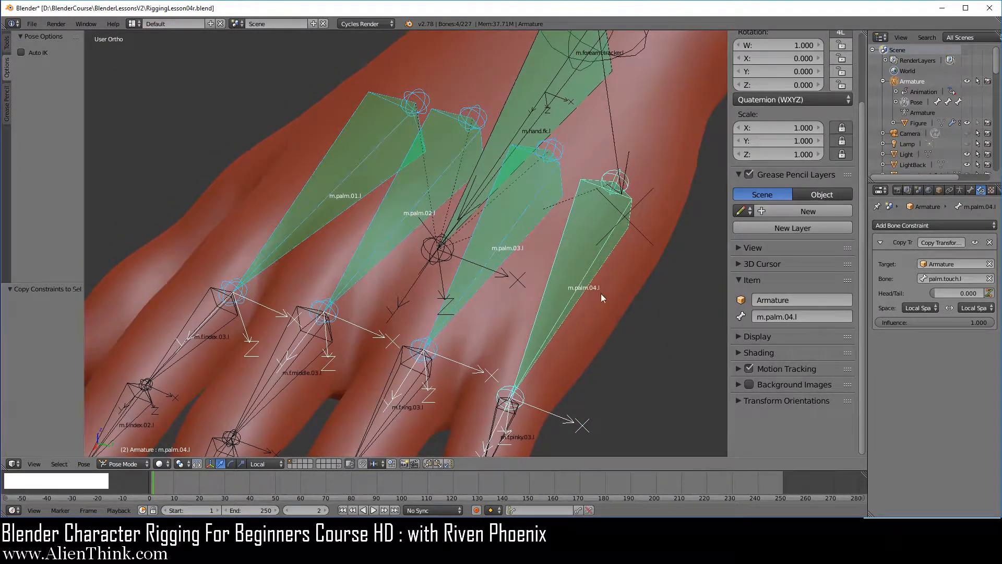
{"action": "left_click", "coordinate": [584, 272]}
{"action": "left_click_drag", "start_coordinate": [982, 322], "coordinate": [970, 323]}
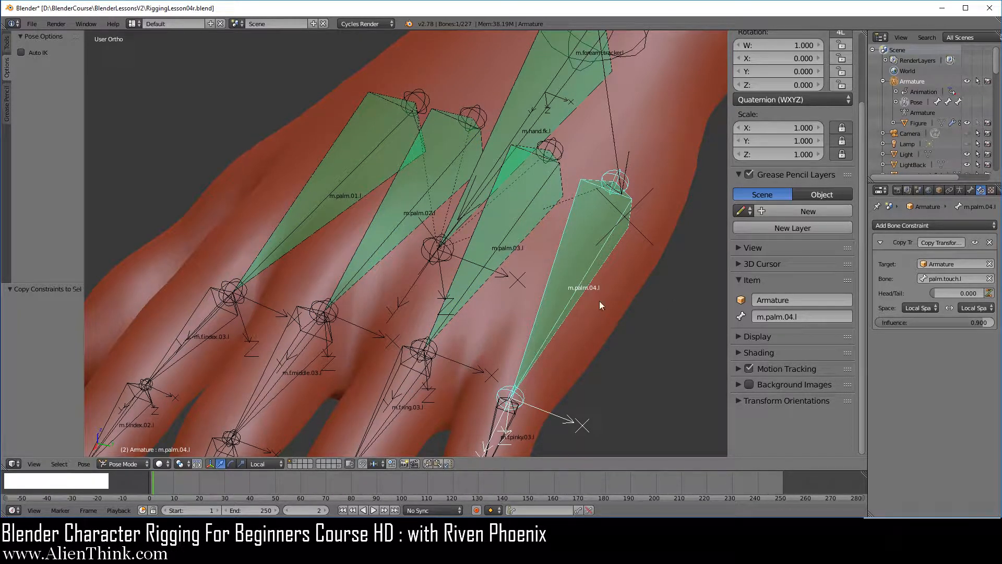
{"action": "left_click", "coordinate": [950, 323]}
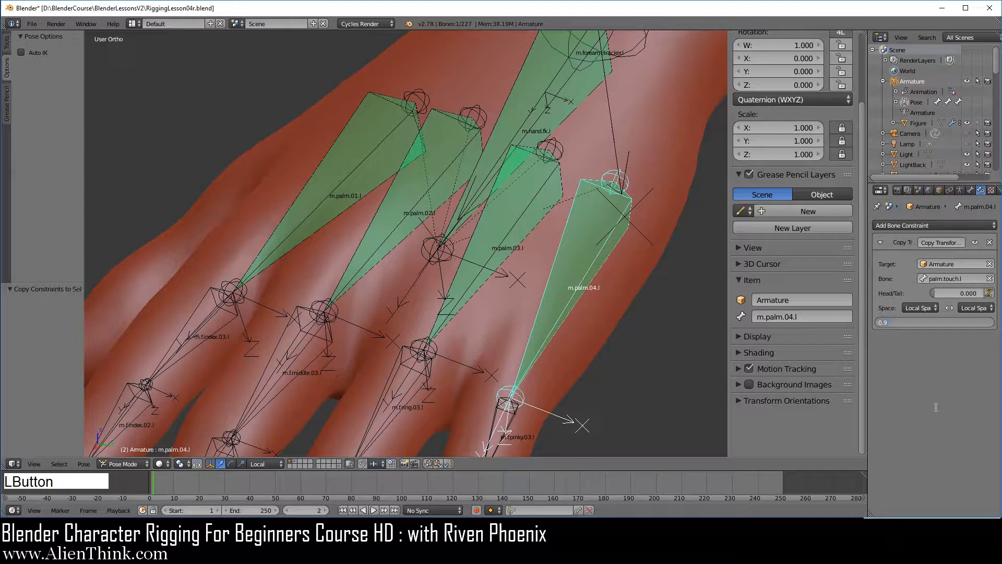
{"action": "type", "text": "."}
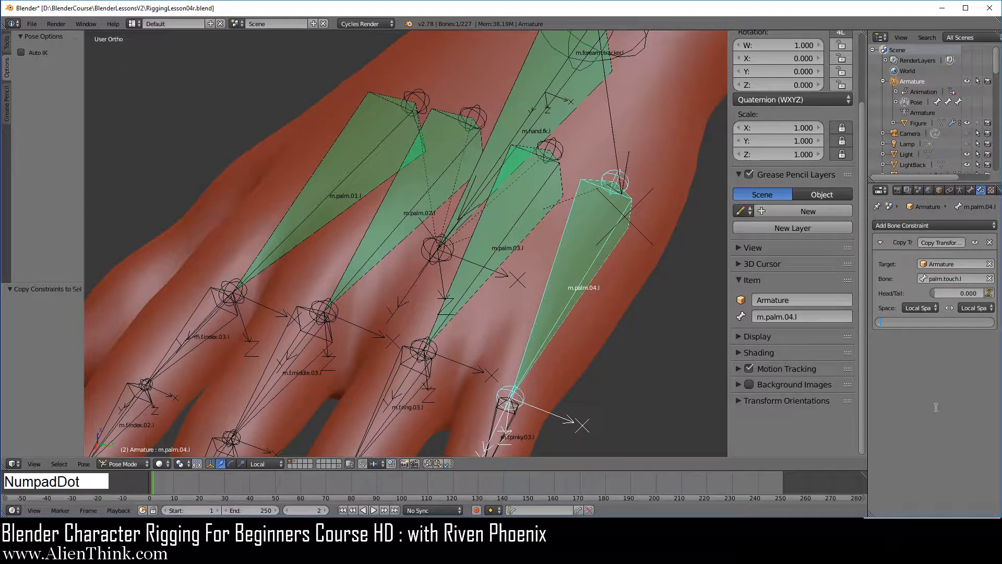
{"action": "type", "text": "90"}
{"action": "key", "text": "Return"}
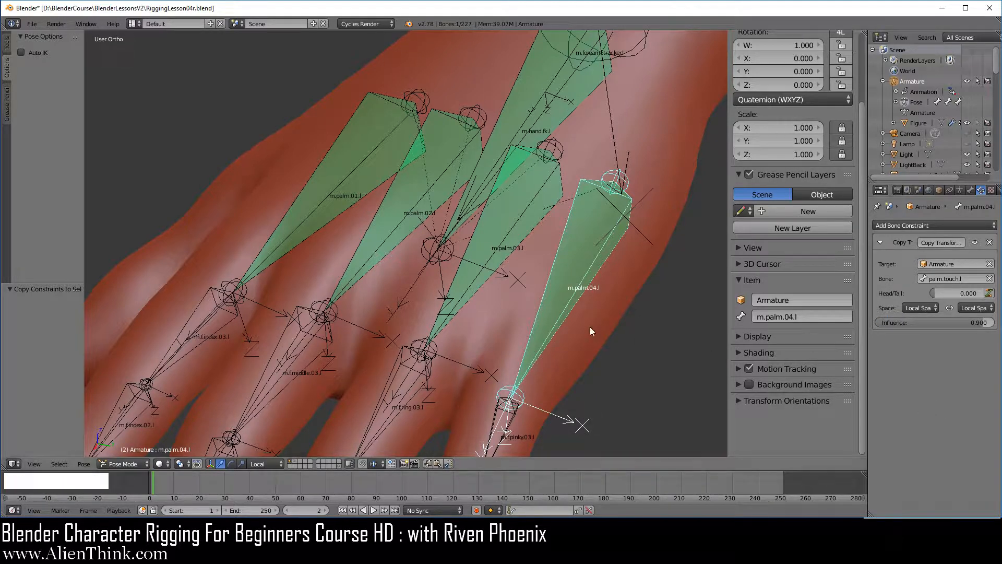
Set the Copy Transforms influence of the m.palm.03.l bone to 0.700
{"action": "right_click", "coordinate": [502, 254]}
{"action": "left_click", "coordinate": [972, 321]}
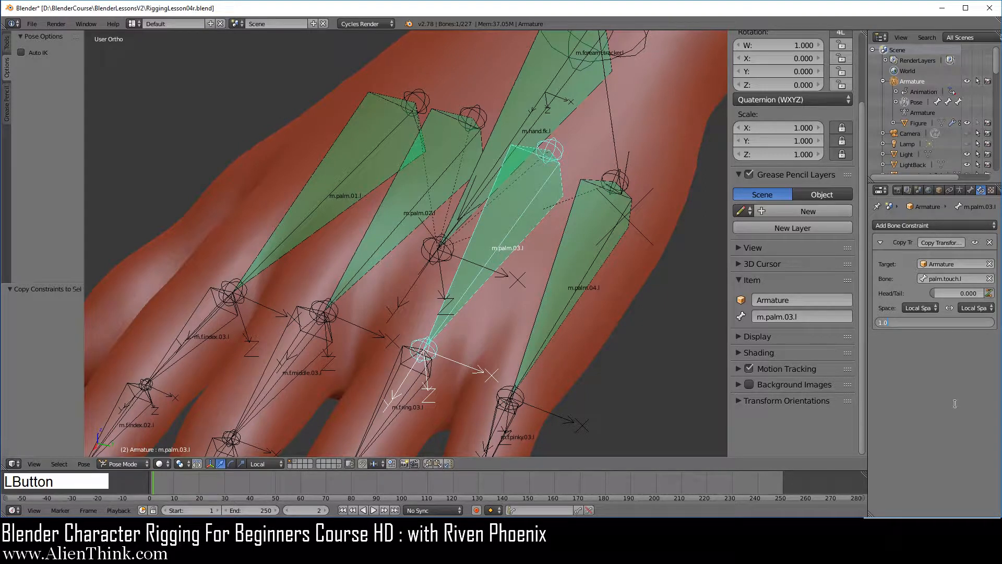
{"action": "type", "text": ".700"}
{"action": "key", "text": "Return"}
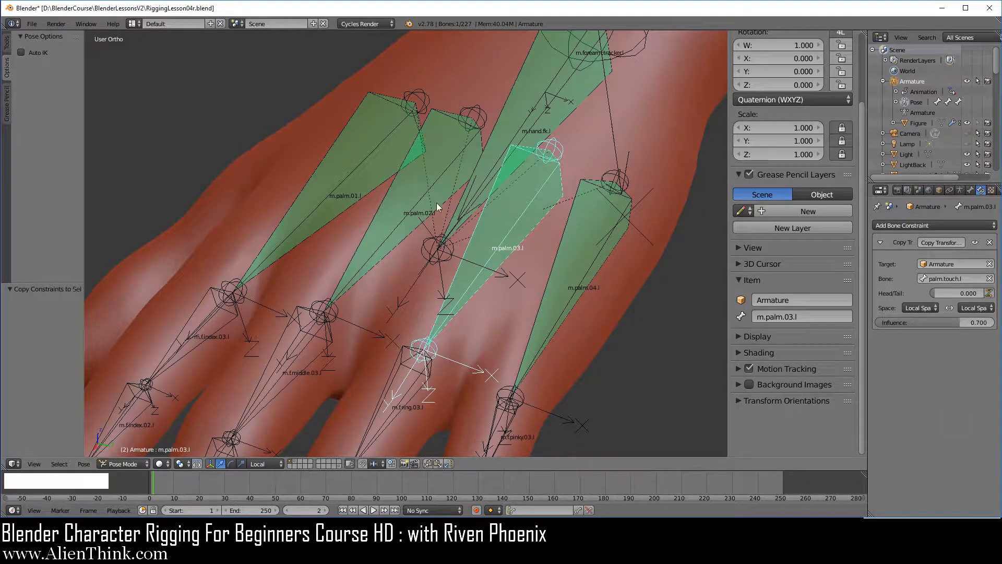
Set the Copy Transforms influence of the m.palm.02.l bone to 0.500
{"action": "right_click", "coordinate": [433, 201]}
{"action": "left_click", "coordinate": [950, 325]}
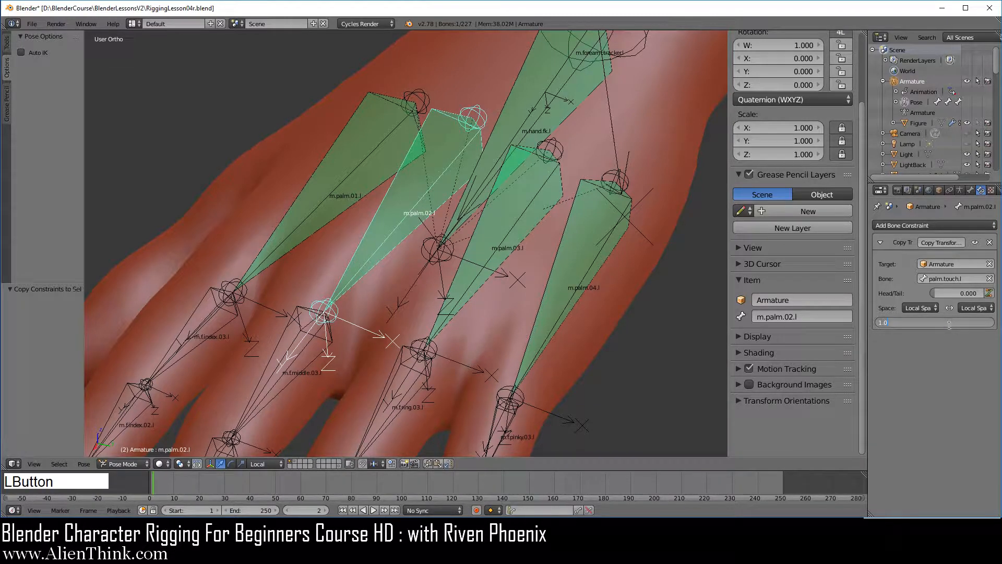
{"action": "type", "text": ".50"}
{"action": "key", "text": "Return"}
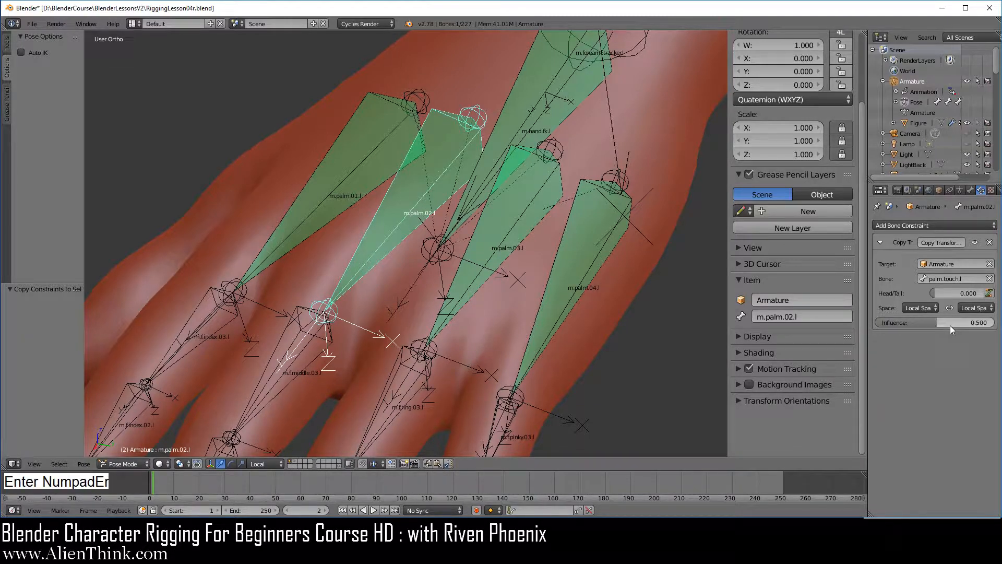
Set the Copy Transforms influence of the m.palm.01.l bone to 0.200
{"action": "right_click", "coordinate": [360, 178]}
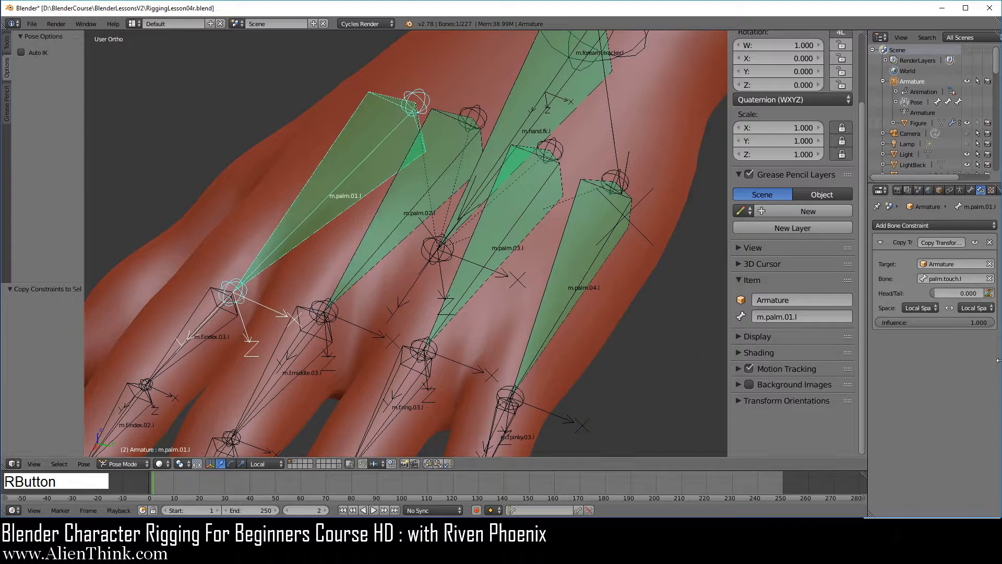
{"action": "left_click", "coordinate": [952, 324]}
{"action": "type", "text": ".20"}
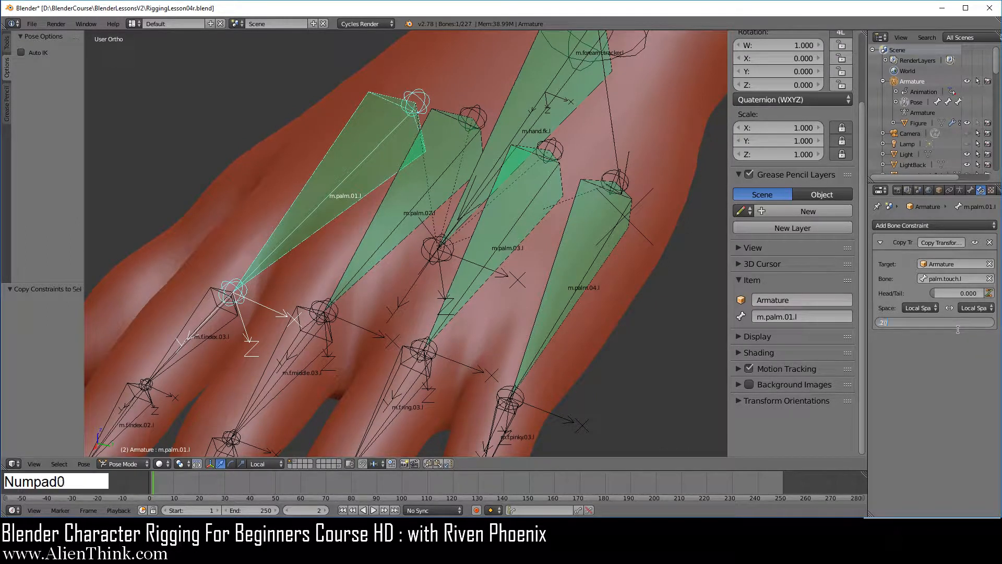
{"action": "type", "text": "0"}
{"action": "key", "text": "KP_Enter"}
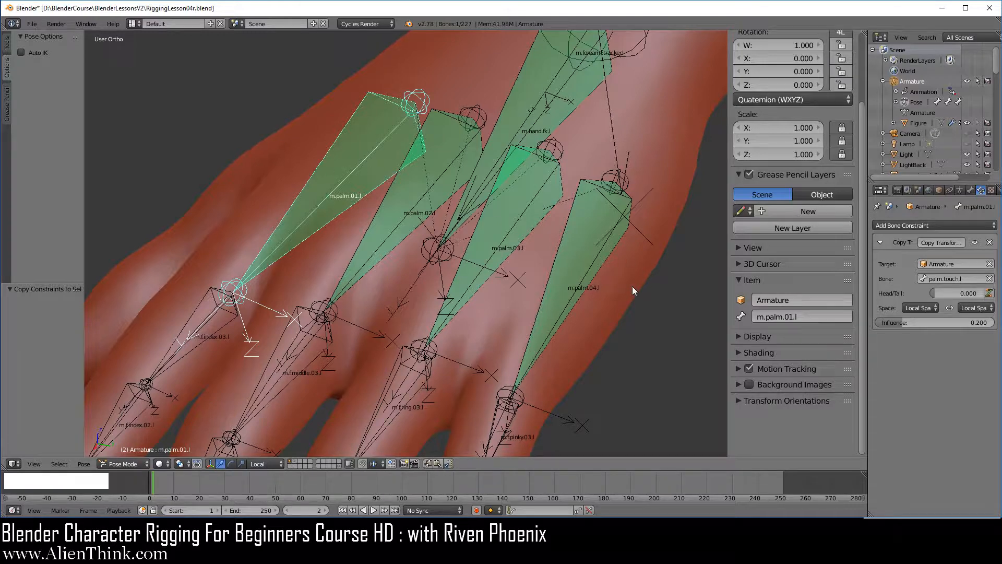
Display only the first armature bone layer and select the palm.touch.l bone
{"action": "left_click", "coordinate": [959, 190]}
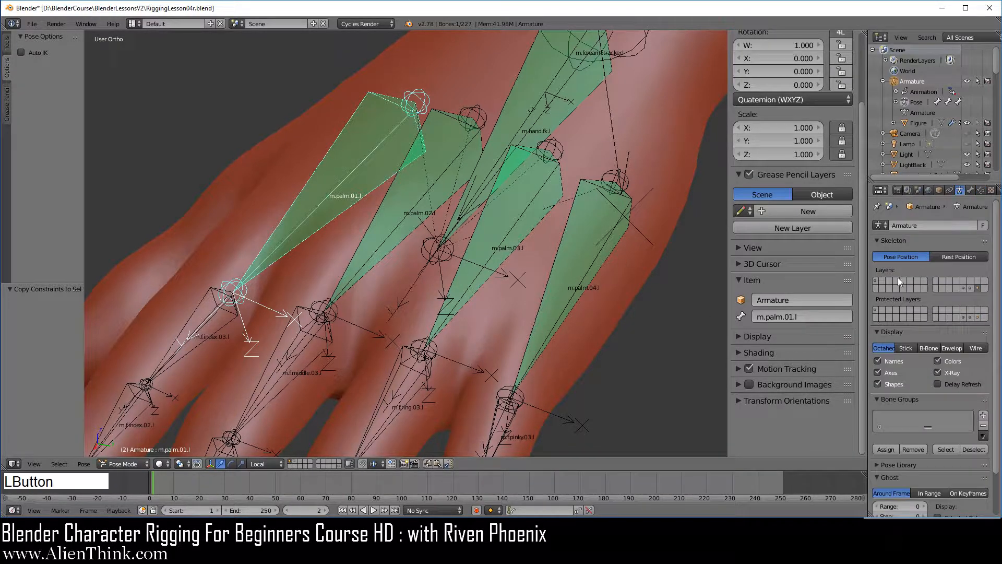
{"action": "left_click", "coordinate": [876, 281]}
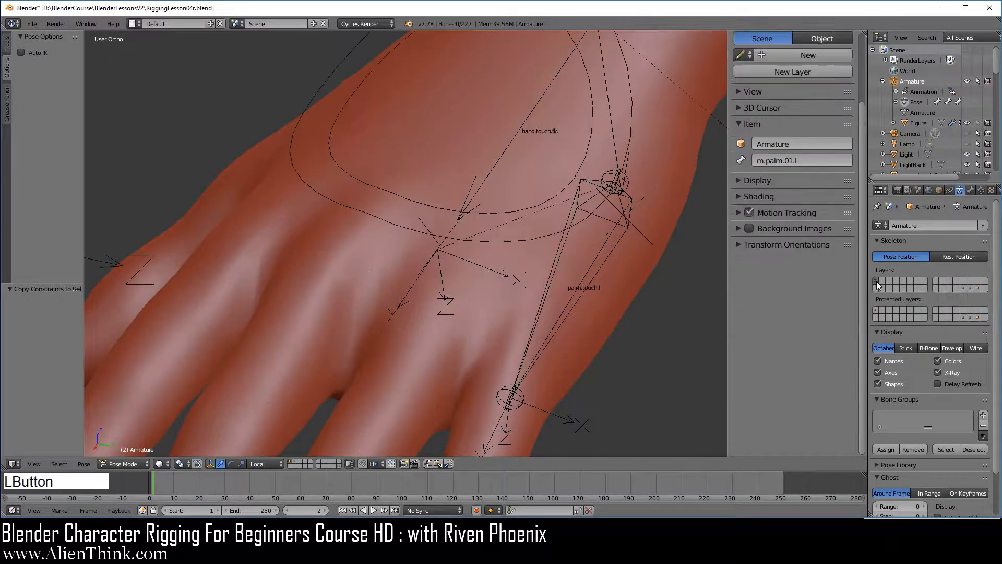
{"action": "right_click", "coordinate": [590, 275]}
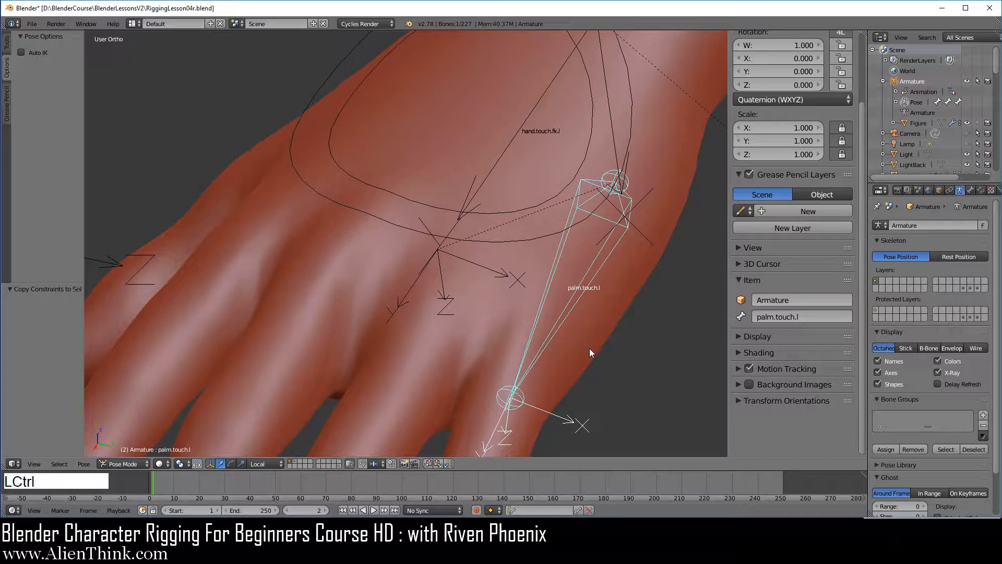
Test-rotate the palm.touch.l bone by about -17° in the back view and clear its rotation
{"action": "key", "text": "ctrl+KP_1"}
{"action": "key", "text": "r"}
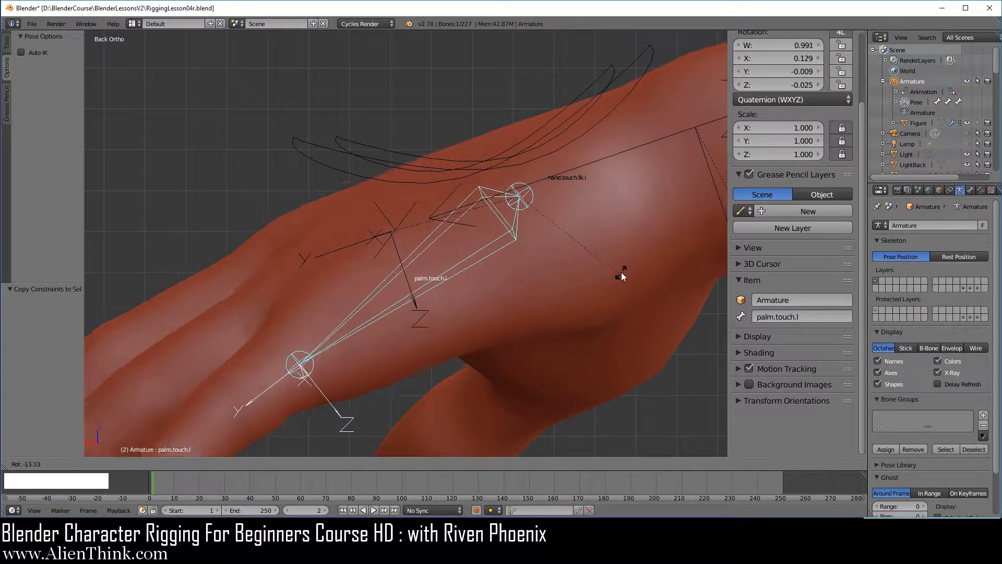
{"action": "left_click", "coordinate": [621, 269]}
{"action": "middle_click_drag", "start_coordinate": [621, 268], "coordinate": [391, 207]}
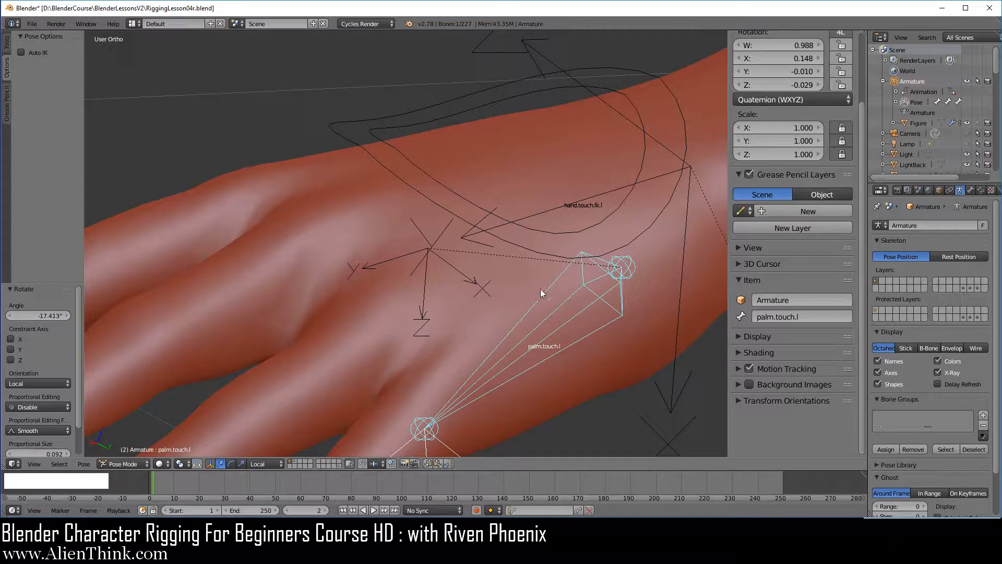
{"action": "key", "text": "ctrl+1"}
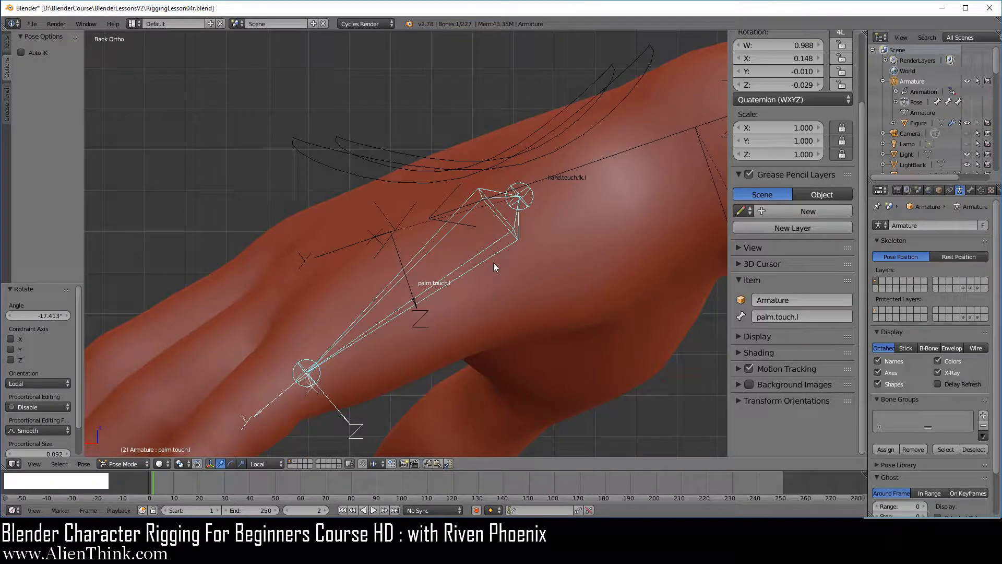
{"action": "key", "text": "alt+r"}
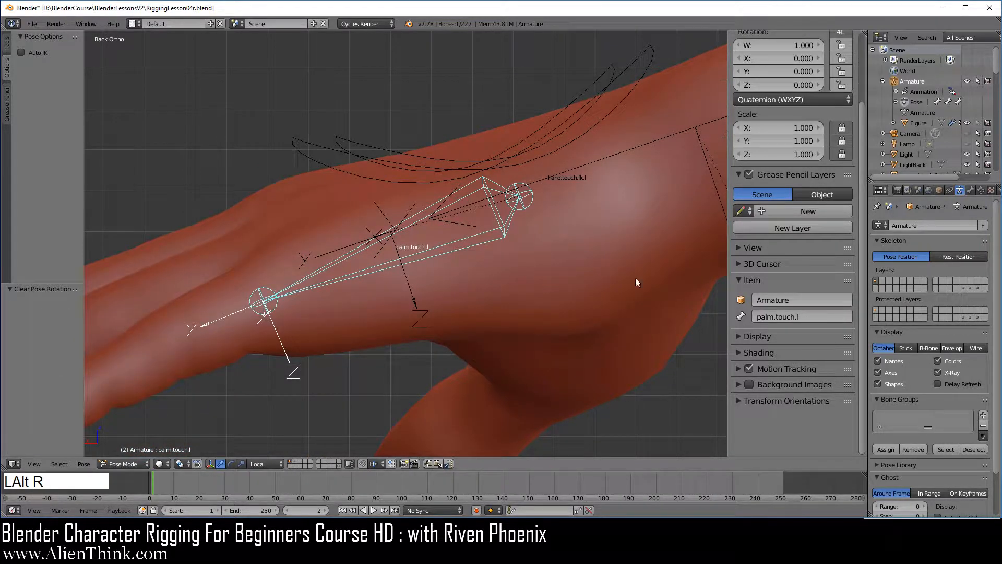
Add a Limit Rotation constraint to the palm.touch.l bone and set its Convert space to Local Space
{"action": "left_click", "coordinate": [981, 190]}
{"action": "left_click", "coordinate": [923, 226]}
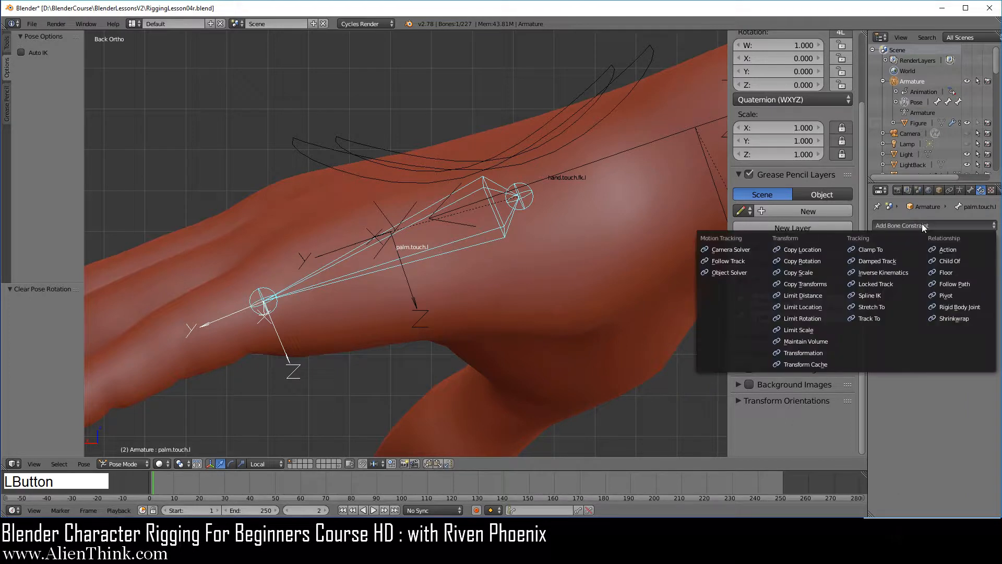
{"action": "left_click", "coordinate": [818, 317]}
{"action": "left_click", "coordinate": [953, 314]}
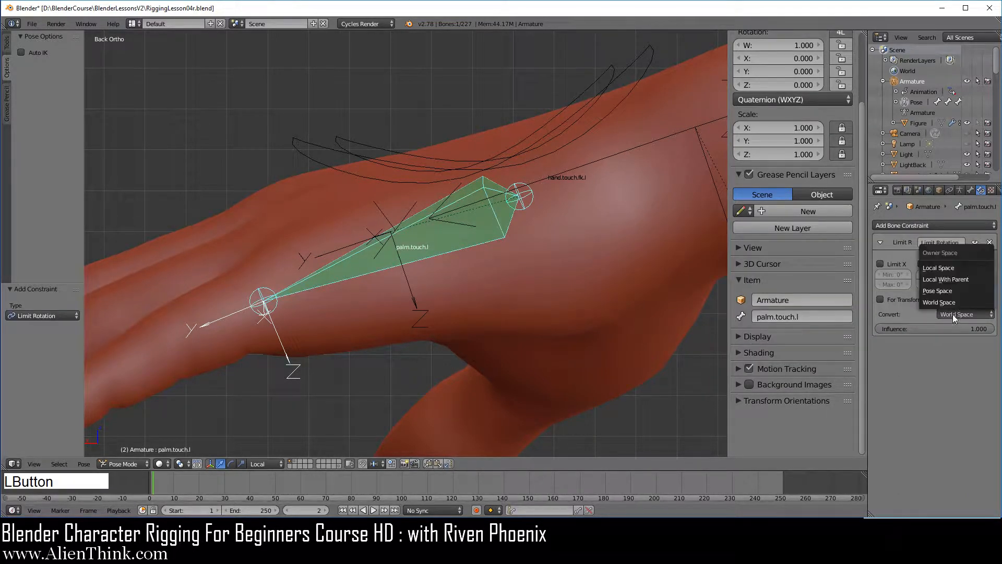
{"action": "left_click", "coordinate": [940, 267]}
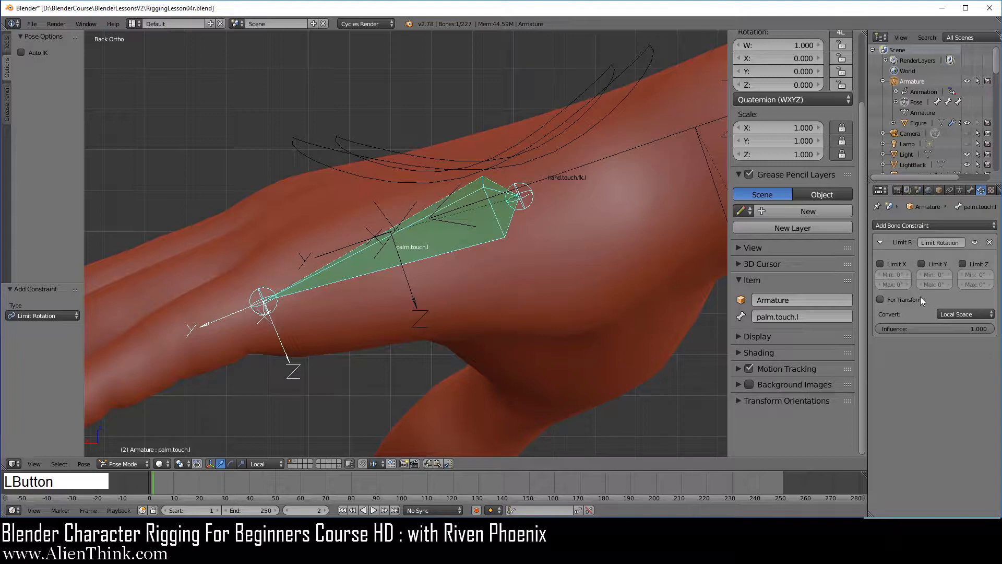
Enable Limit X and For Transform on the Limit Rotation constraint, with a minimum of -10° and a maximum of 20°
{"action": "left_click", "coordinate": [894, 265]}
{"action": "left_click", "coordinate": [893, 274]}
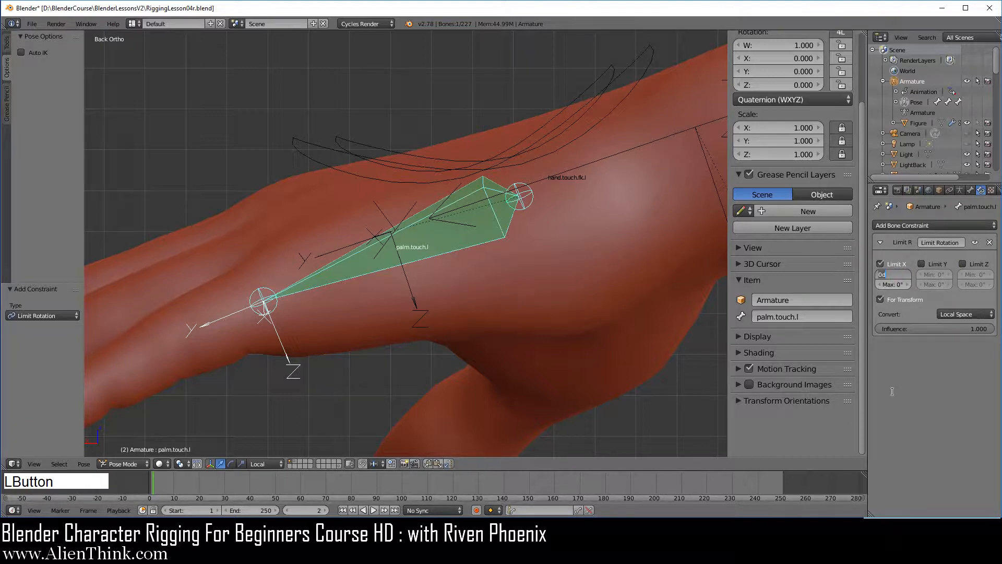
{"action": "type", "text": "-10"}
{"action": "key", "text": "Return"}
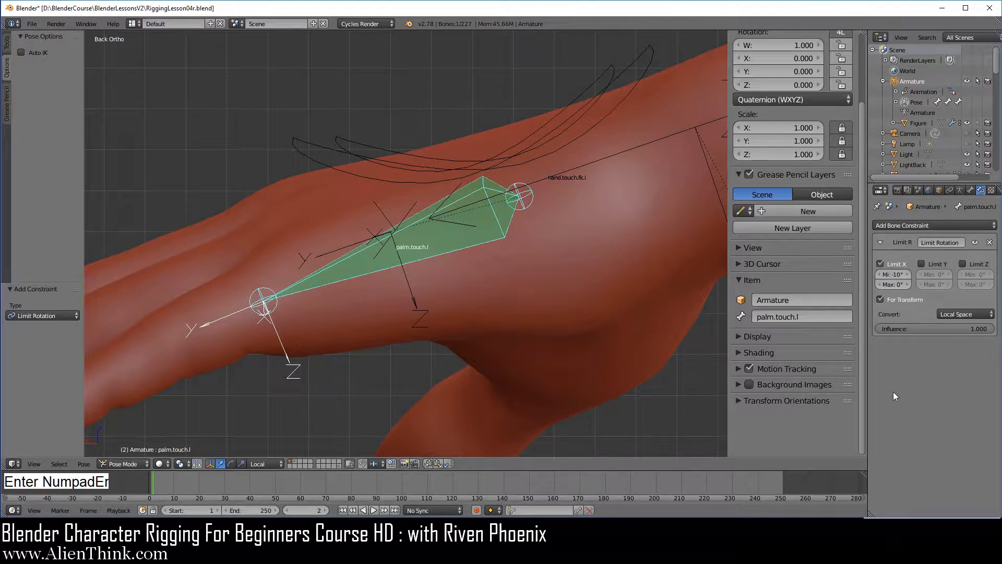
{"action": "left_click", "coordinate": [895, 287]}
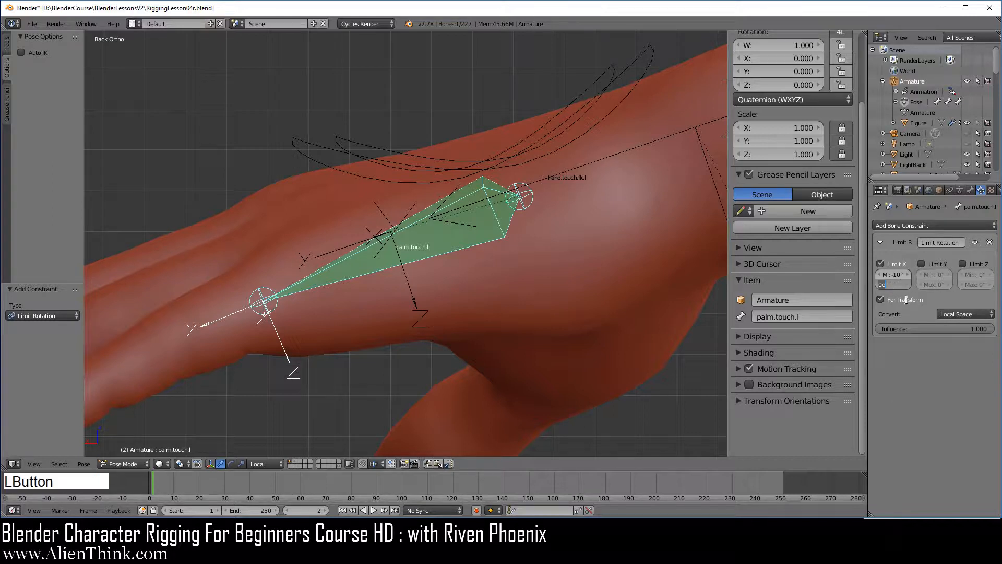
{"action": "type", "text": "20"}
{"action": "key", "text": "Return"}
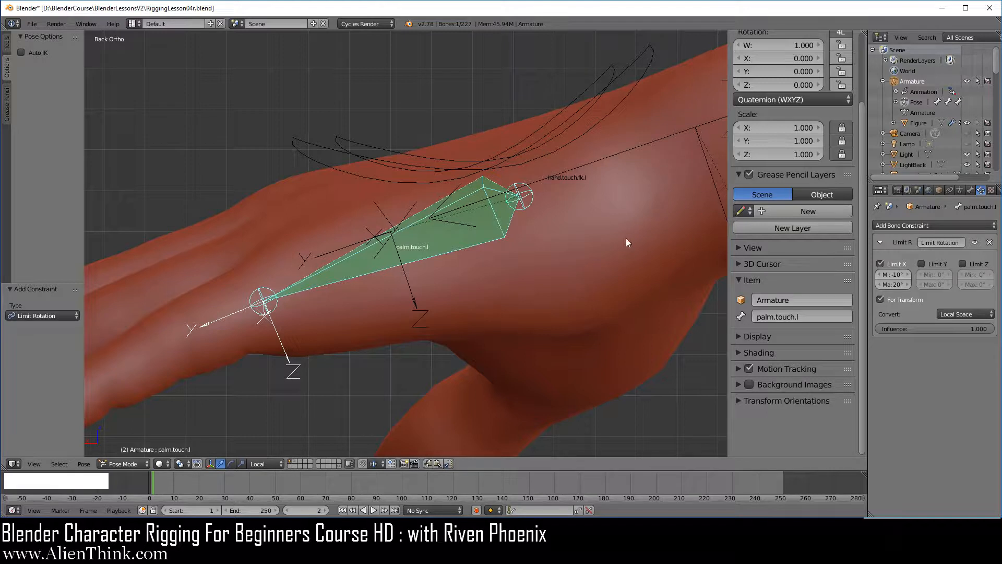
Set the rotation mode of palm.touch.l to XYZ Euler and lock its Y and Z rotation
{"action": "scroll", "coordinate": [794, 239], "scroll_direction": "up", "scroll_amount": 4}
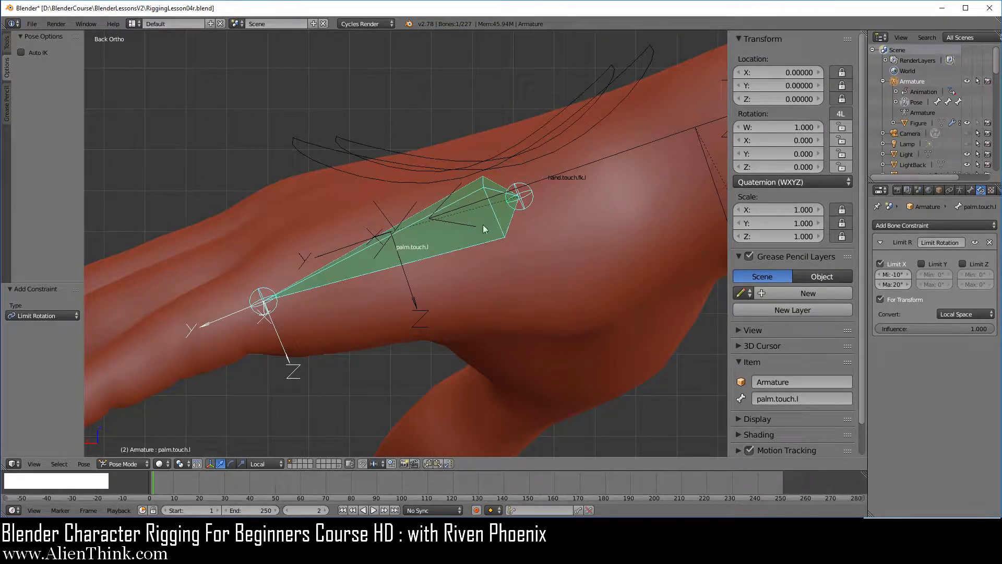
{"action": "left_click", "coordinate": [770, 181]}
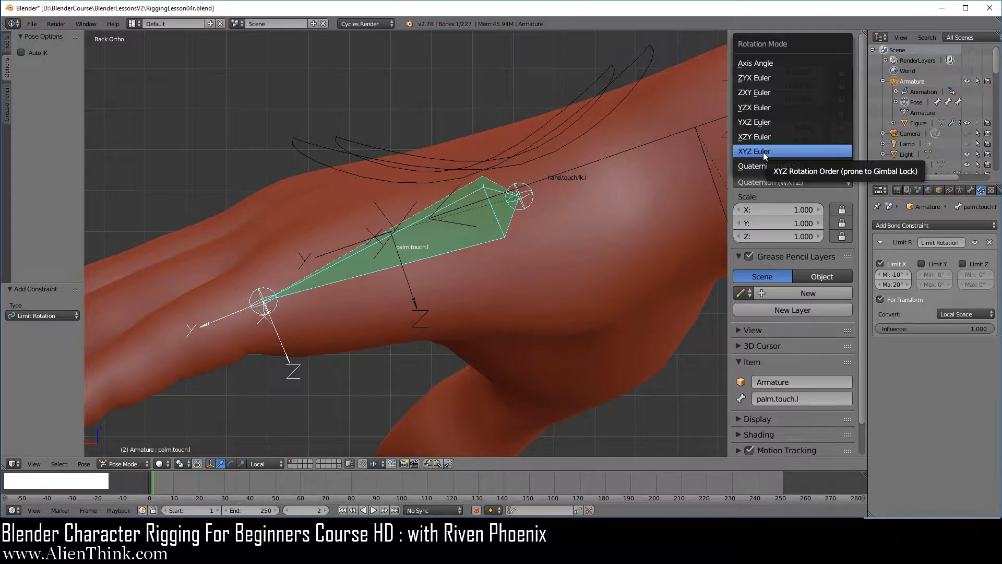
{"action": "left_click", "coordinate": [763, 152]}
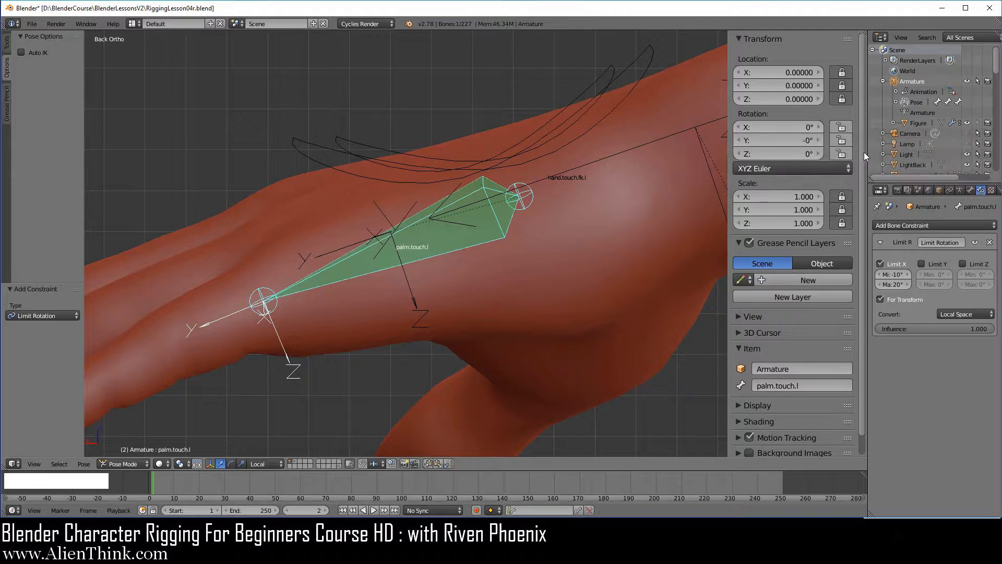
{"action": "left_click_drag", "start_coordinate": [849, 139], "coordinate": [848, 153]}
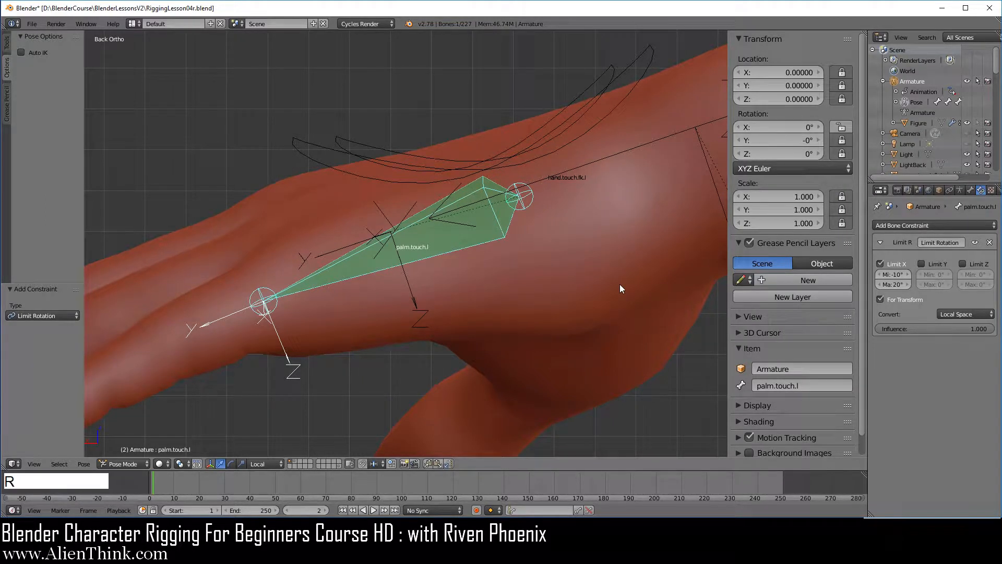
Test the X rotation limits by rotating palm.touch.l both ways, cancel the rotation and inspect the hand
{"action": "key", "text": "r"}
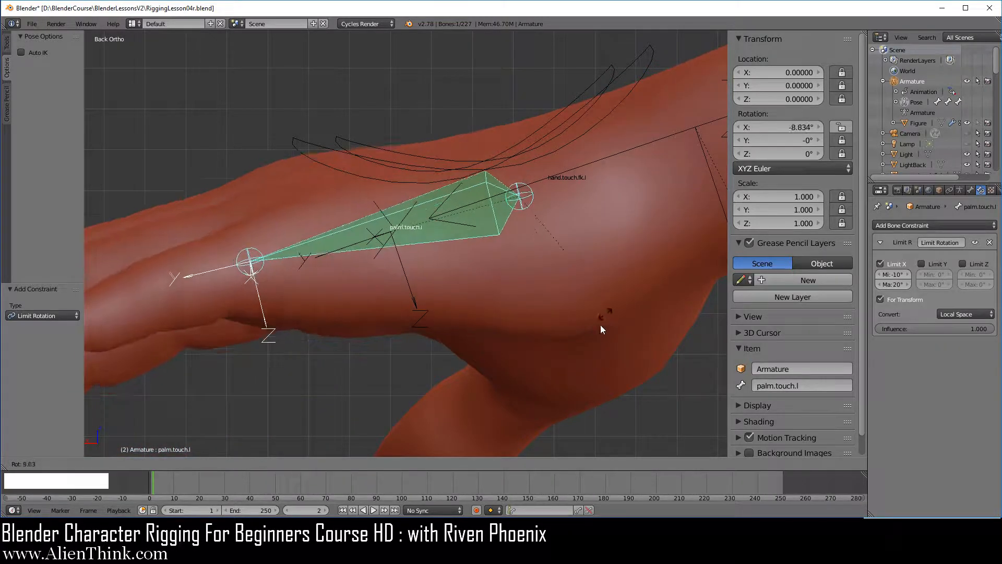
{"action": "right_click", "coordinate": [599, 259]}
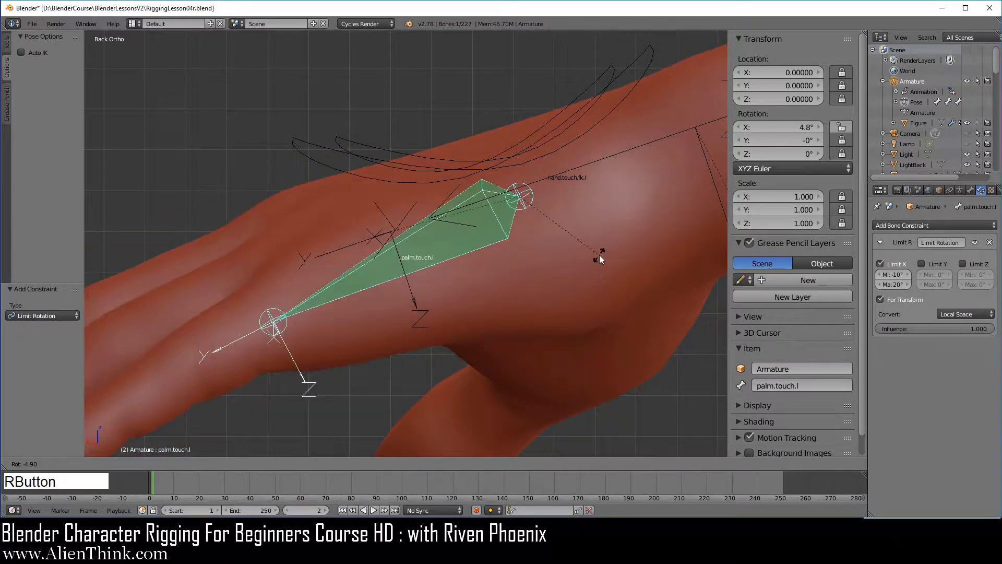
{"action": "middle_click_drag", "start_coordinate": [599, 255], "coordinate": [458, 346]}
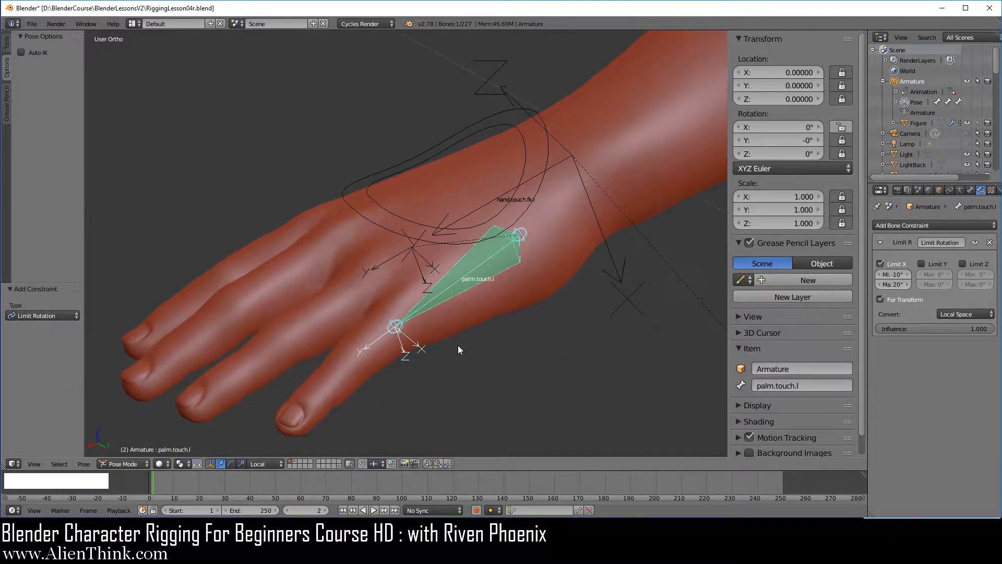
{"action": "mouse_move", "coordinate": [522, 328]}
{"action": "middle_mouse_down", "text": "shift"}
{"action": "mouse_move", "coordinate": [505, 301]}
{"action": "mouse_move", "coordinate": [533, 312]}
{"action": "middle_mouse_up", "text": "shift"}
{"action": "scroll", "coordinate": [506, 302], "scroll_direction": "up", "scroll_amount": 3}
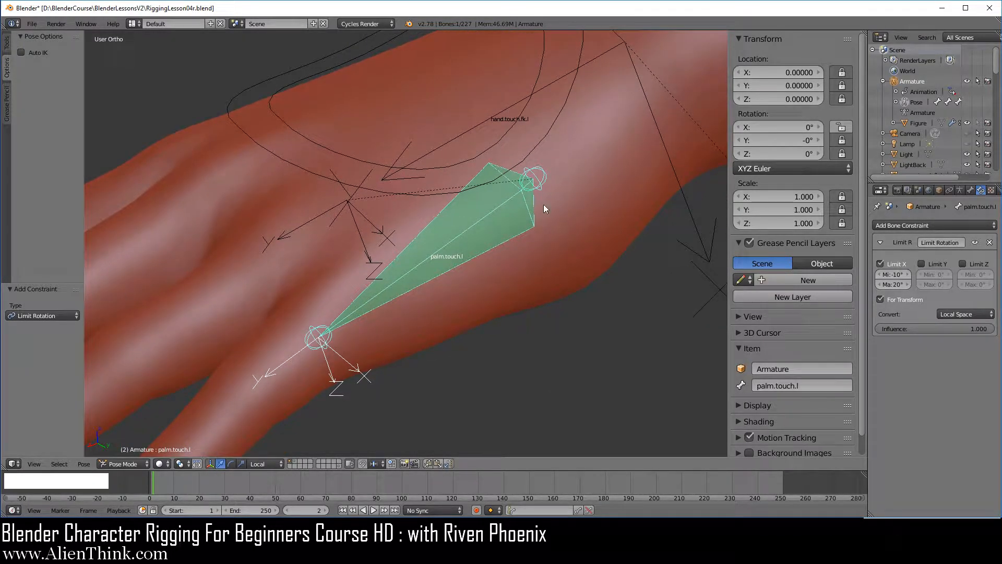
{"action": "scroll", "coordinate": [523, 263], "scroll_direction": "down", "scroll_amount": 2}
{"action": "middle_click_drag", "start_coordinate": [522, 262], "coordinate": [474, 303], "text": "shift"}
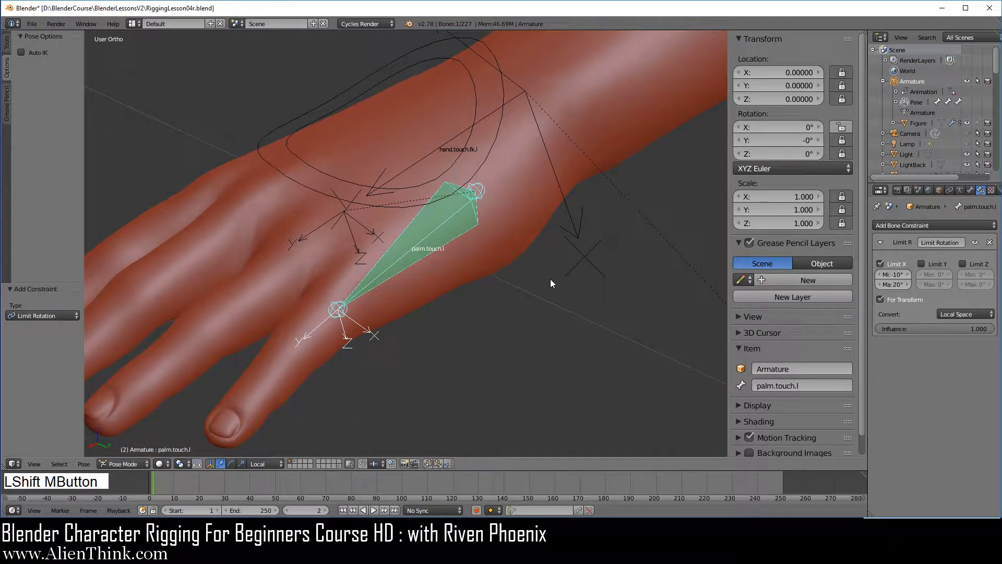
Snap the 3D cursor to the selected palm.touch.l bone and add a mesh circle there
{"action": "key", "text": "shift"}
{"action": "key", "text": "shift+s"}
{"action": "left_click", "coordinate": [552, 282]}
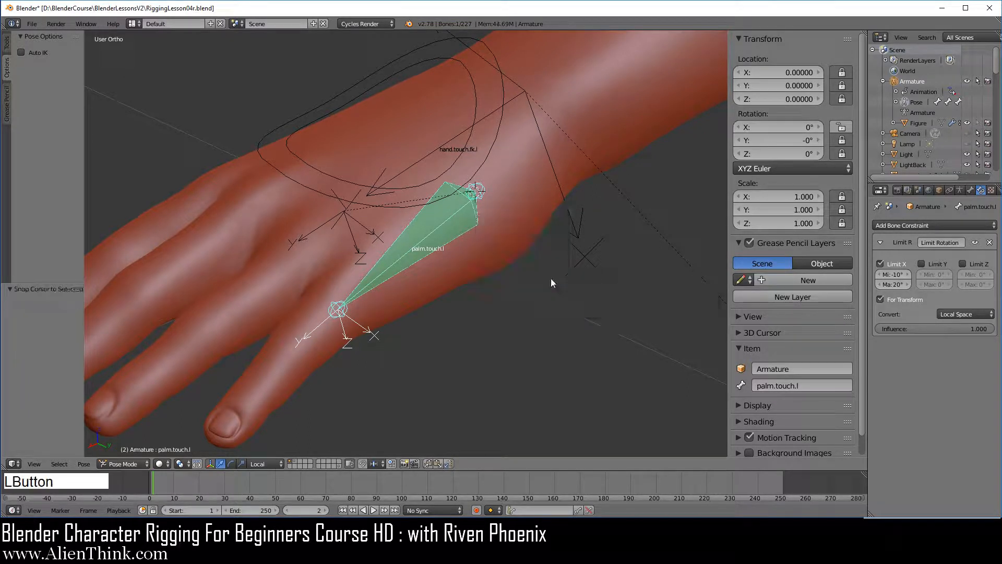
{"action": "key", "text": "shift+a"}
{"action": "mouse_move", "coordinate": [509, 295]}
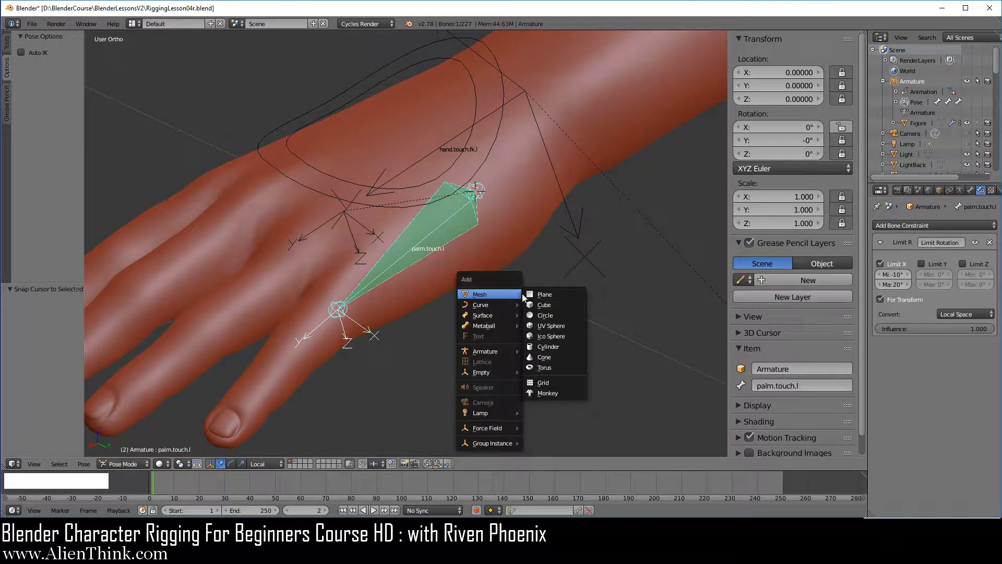
{"action": "left_click", "coordinate": [565, 316]}
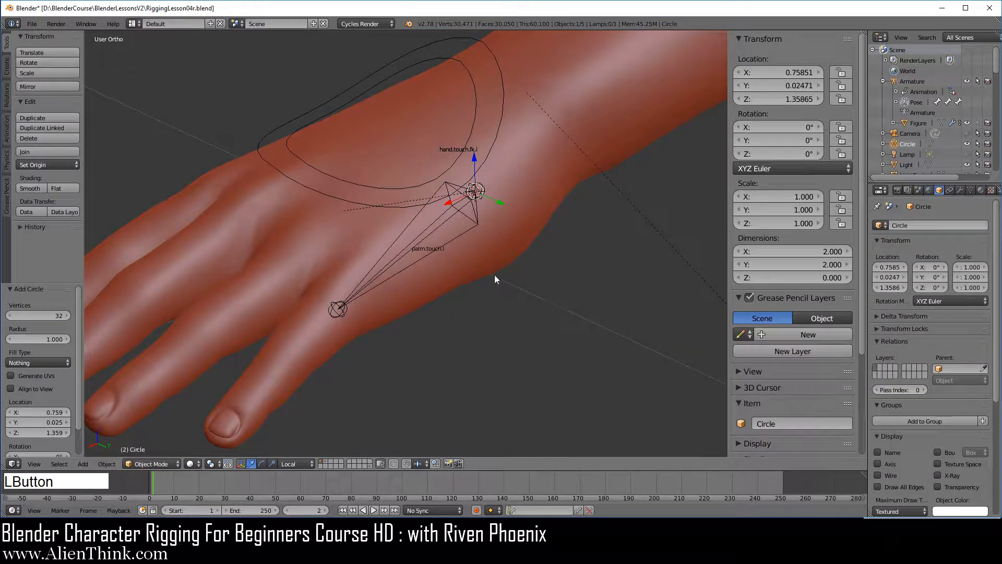
Give the circle a Copy Transforms constraint targeting the armature's palm.touch.l bone
{"action": "right_click", "coordinate": [459, 237]}
{"action": "scroll", "coordinate": [481, 299], "scroll_direction": "down", "scroll_amount": 6}
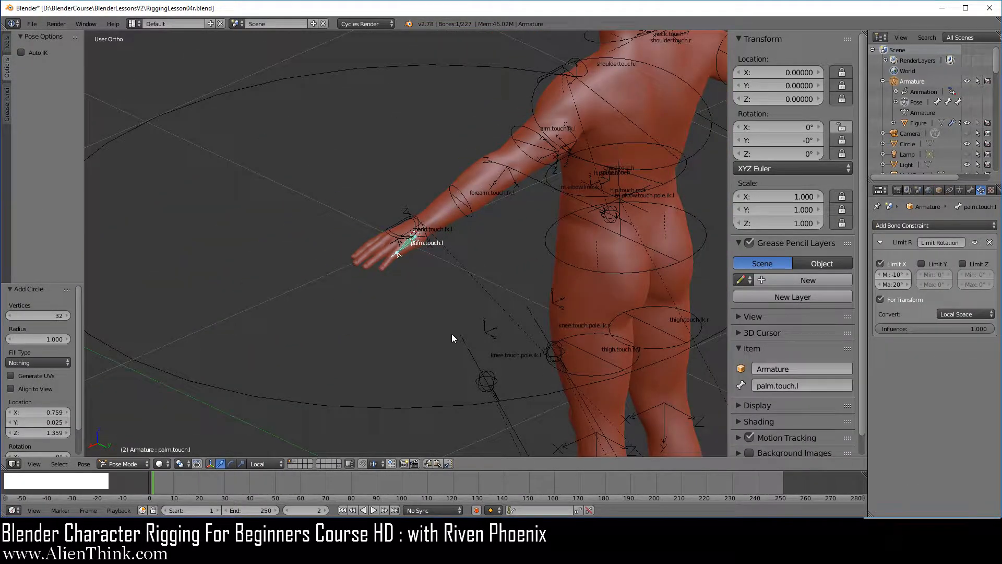
{"action": "right_click", "coordinate": [403, 408], "text": "shift"}
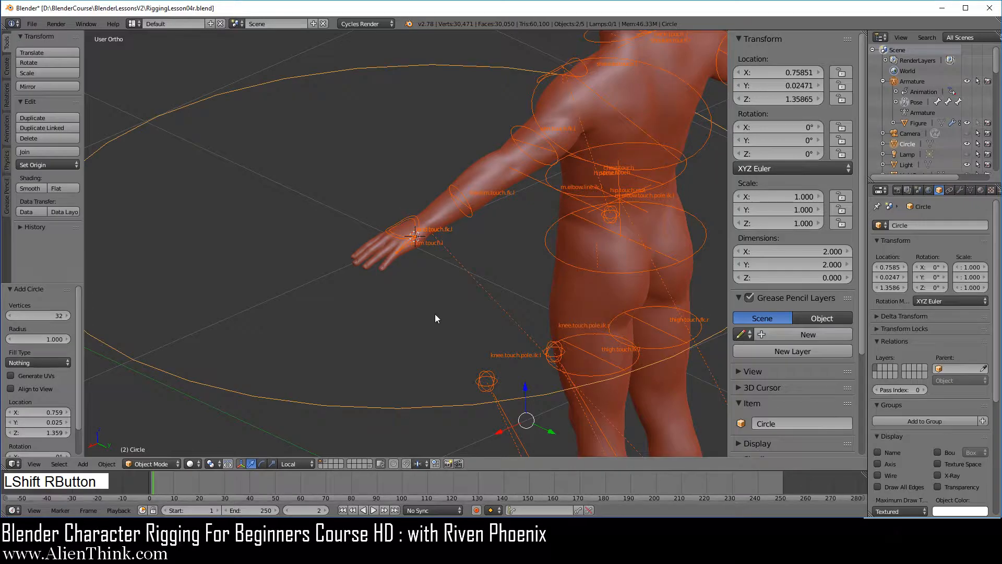
{"action": "key", "text": "ctrl+shift+c"}
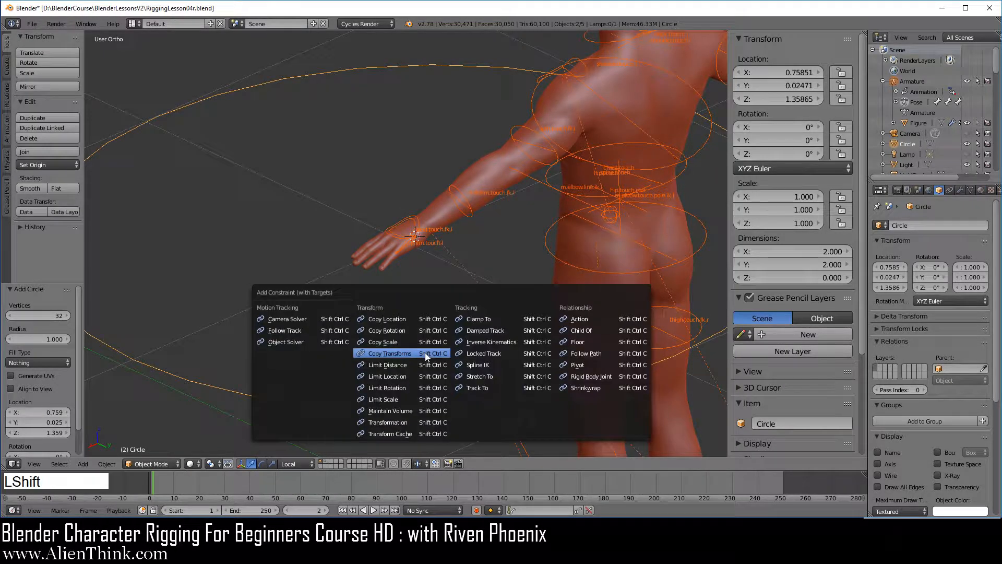
{"action": "left_click", "coordinate": [426, 353]}
Select only the circle and apply its Visual Transform
{"action": "scroll", "coordinate": [380, 340], "scroll_direction": "down", "scroll_amount": 3}
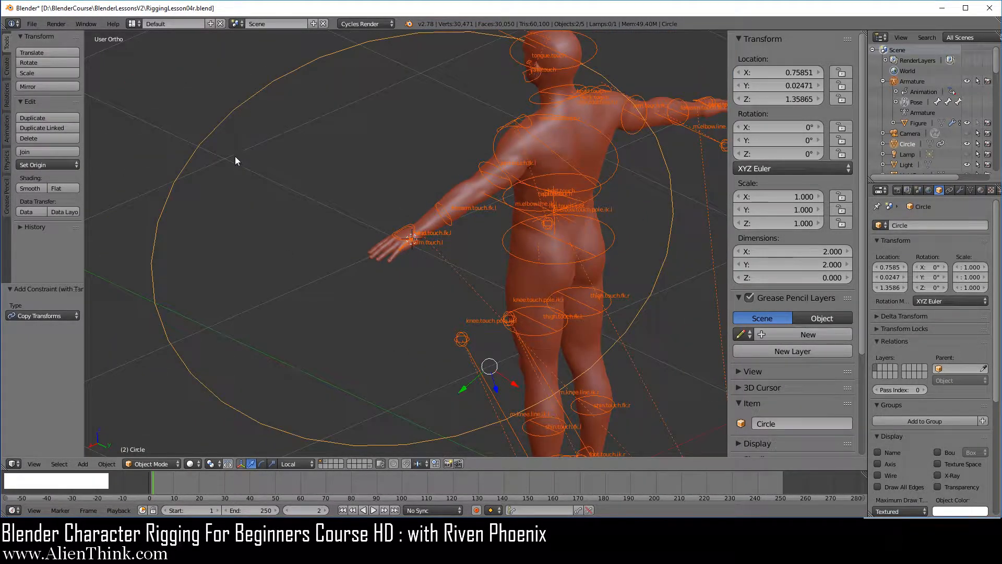
{"action": "right_click", "coordinate": [218, 125]}
{"action": "key", "text": "ctrl+a"}
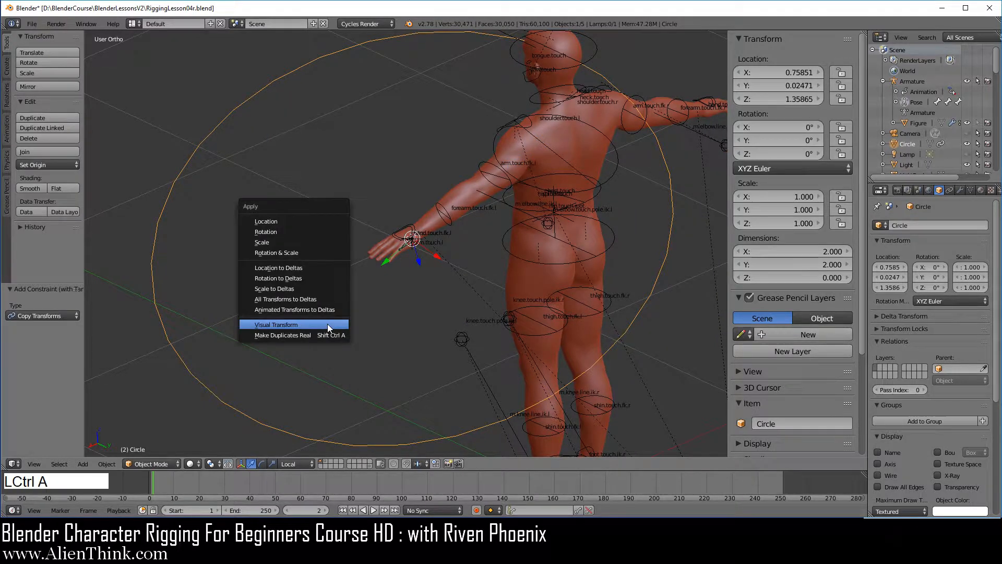
{"action": "left_click", "coordinate": [328, 324]}
Remove the circle's Copy Transforms constraint and rename the circle w.palm.touch.l
{"action": "left_click", "coordinate": [949, 190]}
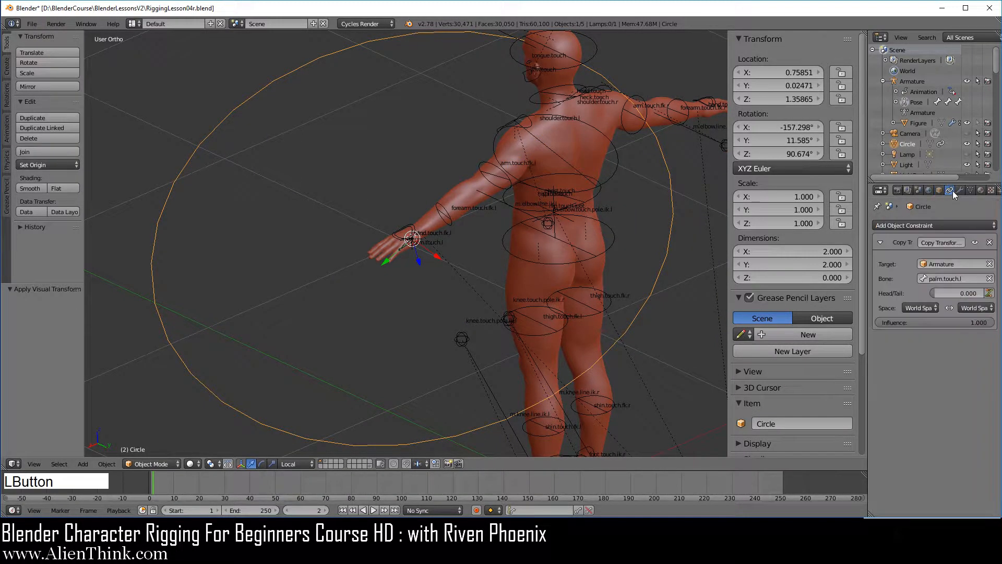
{"action": "left_click", "coordinate": [990, 244]}
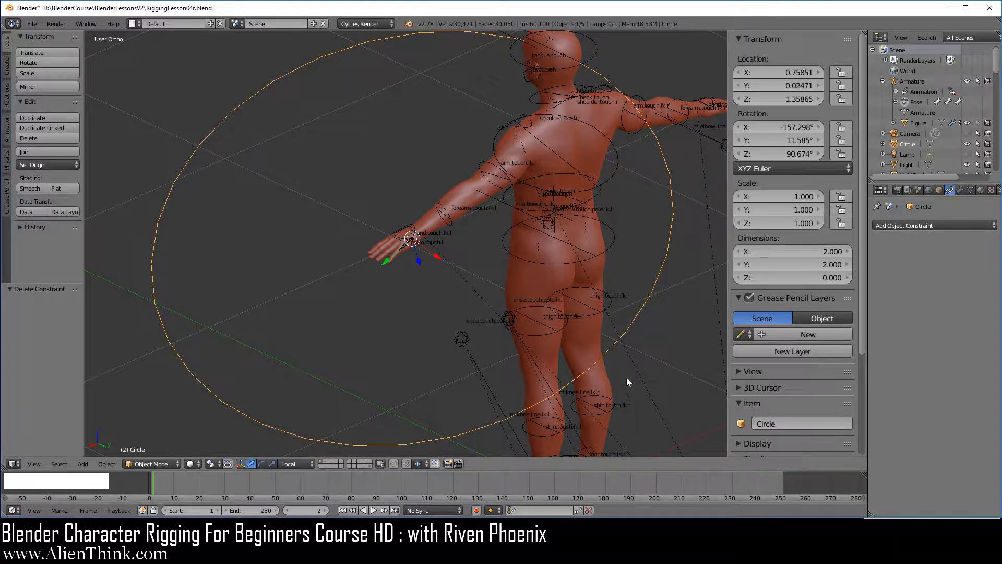
{"action": "left_click", "coordinate": [808, 424]}
{"action": "type", "text": "w.palm.touch.l"}
{"action": "key", "text": "Return"}
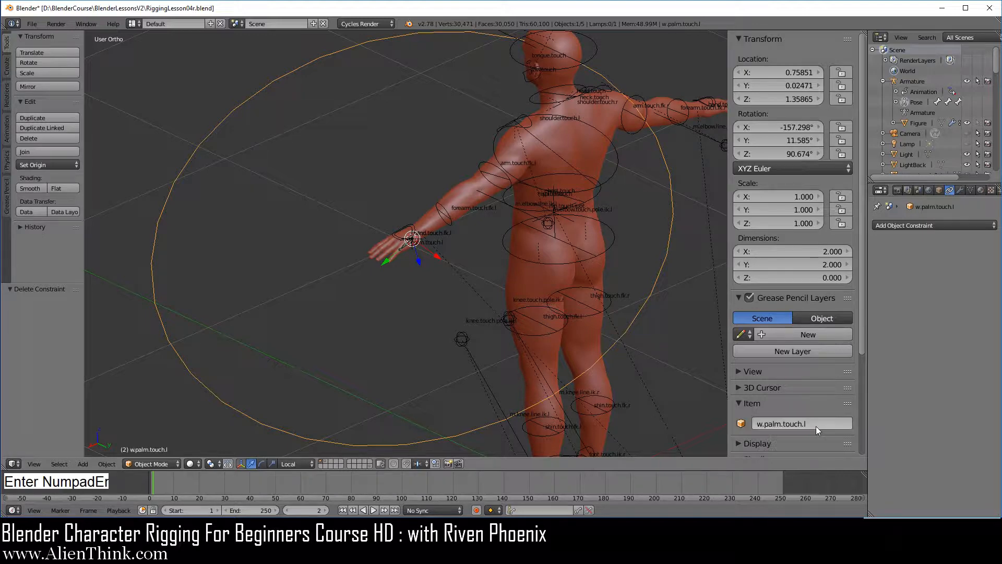
Copy the circle's name and assign w.palm.touch.l as the custom shape of the palm.touch.l bone
{"action": "key", "text": "ctrl"}
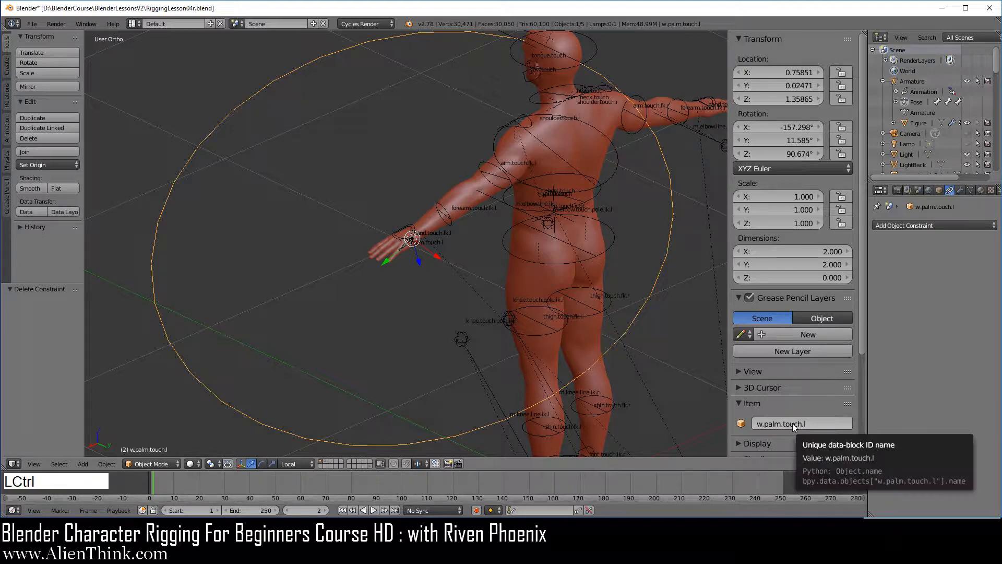
{"action": "key", "text": "ctrl+c"}
{"action": "scroll", "coordinate": [470, 272], "scroll_direction": "up", "scroll_amount": 6}
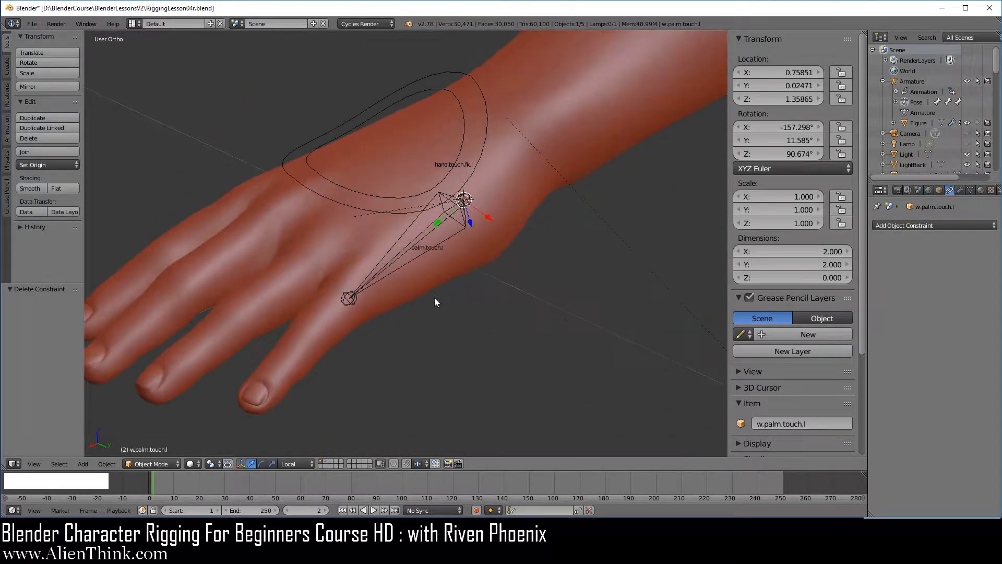
{"action": "right_click", "coordinate": [423, 239]}
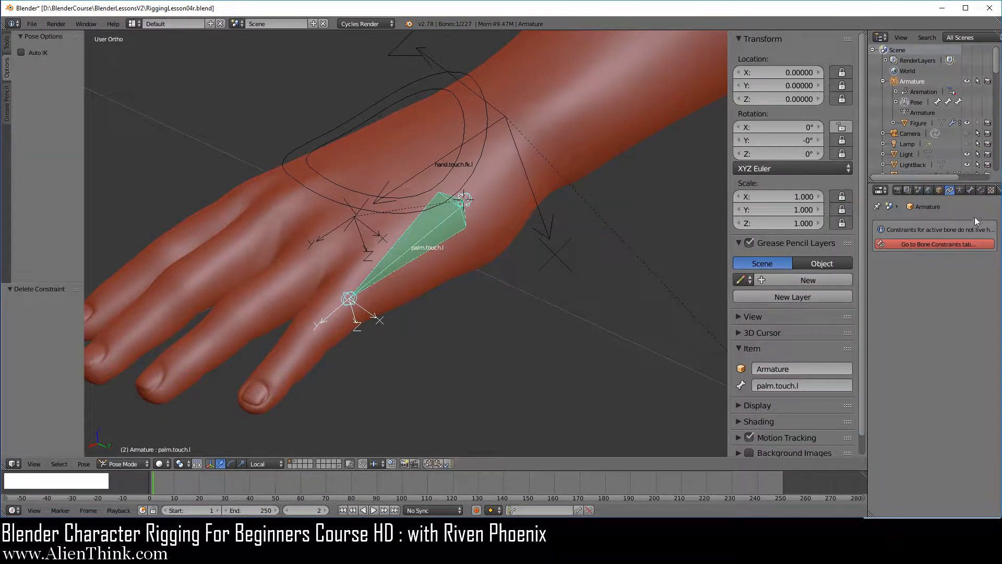
{"action": "left_click", "coordinate": [971, 190]}
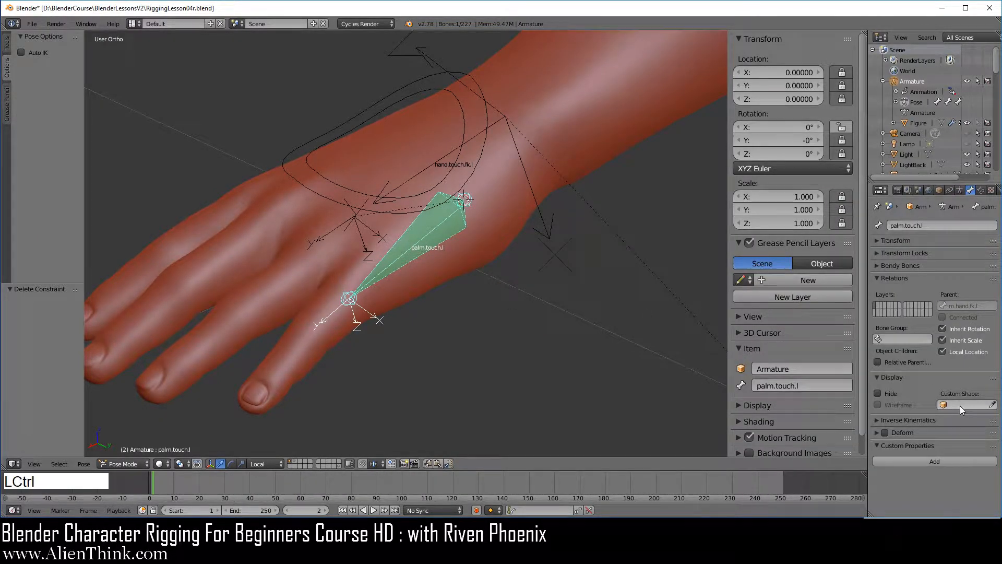
{"action": "key", "text": "ctrl+v"}
Select the large w.palm.touch.l circle object and scale it down around the wrist to about 0.085
{"action": "scroll", "coordinate": [691, 361], "scroll_direction": "down", "scroll_amount": 4}
{"action": "scroll", "coordinate": [585, 367], "scroll_direction": "down", "scroll_amount": 3}
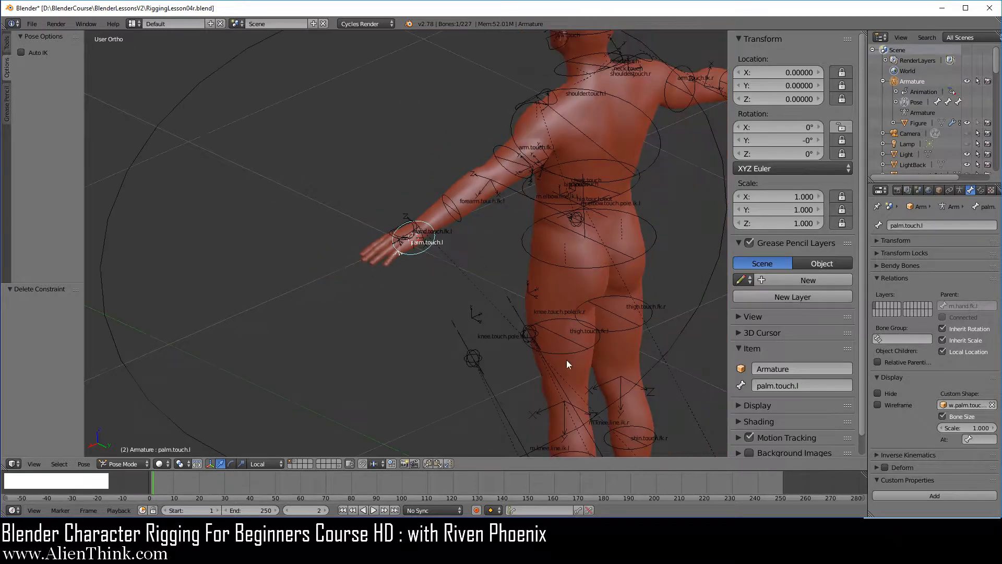
{"action": "right_click", "coordinate": [121, 347]}
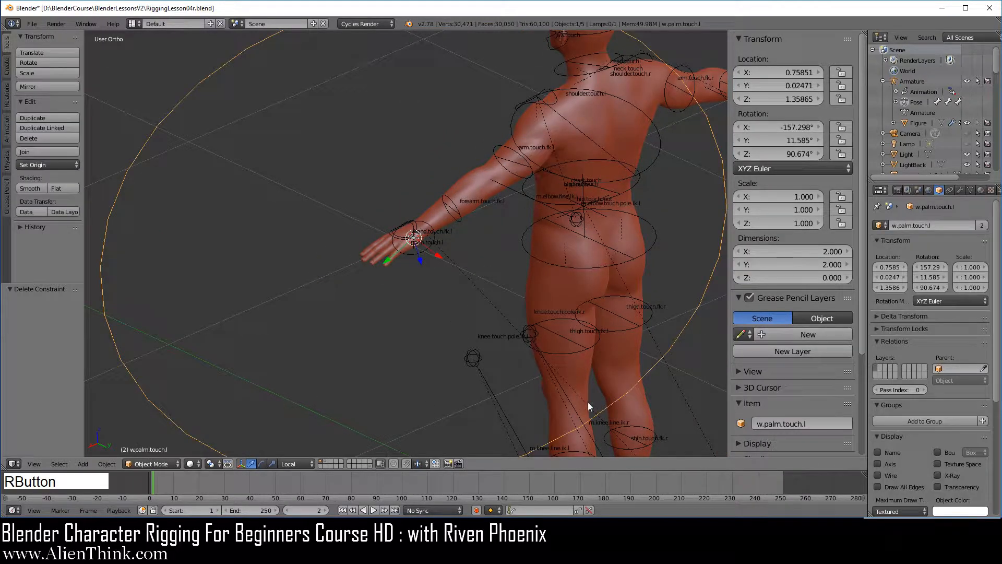
{"action": "key", "text": "s"}
{"action": "left_click", "coordinate": [405, 277]}
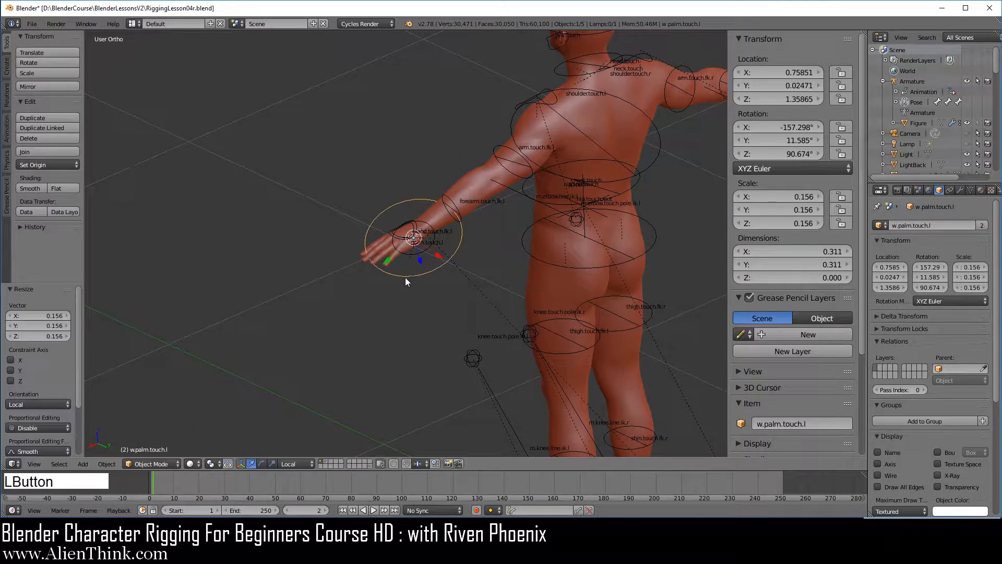
{"action": "scroll", "coordinate": [469, 345], "scroll_direction": "up", "scroll_amount": 8}
{"action": "key", "text": "s"}
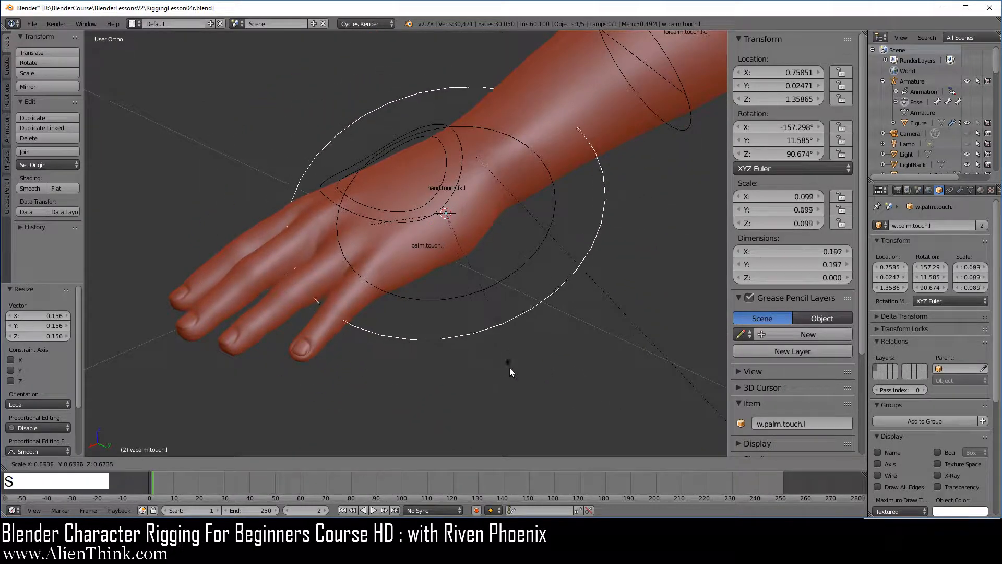
{"action": "left_click", "coordinate": [485, 353]}
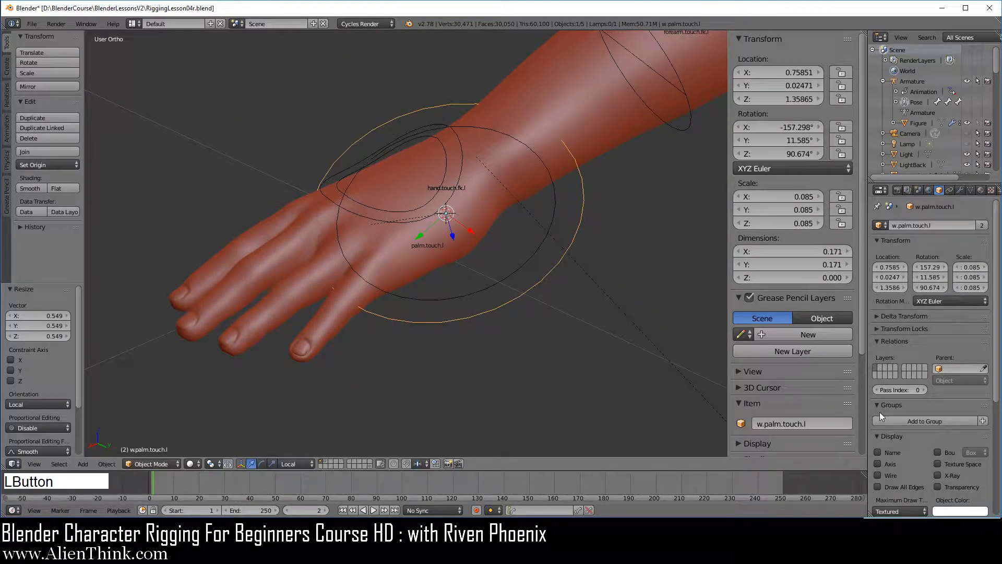
Enable X-Ray display for the w.palm.touch.l circle and shrink it slightly to a scale of about 0.076
{"action": "left_click", "coordinate": [953, 476]}
{"action": "scroll", "coordinate": [429, 368], "scroll_direction": "up", "scroll_amount": 2}
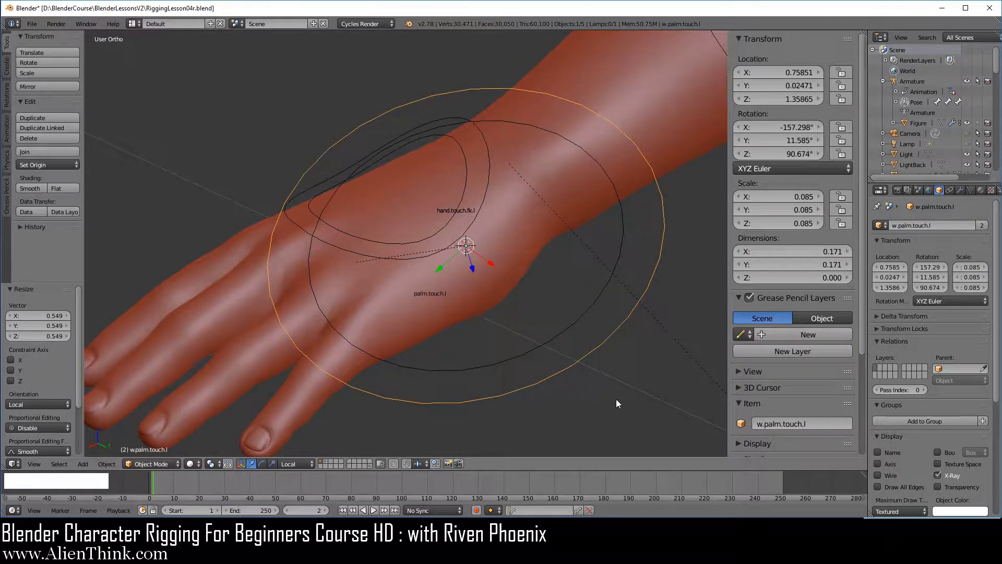
{"action": "key", "text": "s"}
{"action": "left_click", "coordinate": [607, 390]}
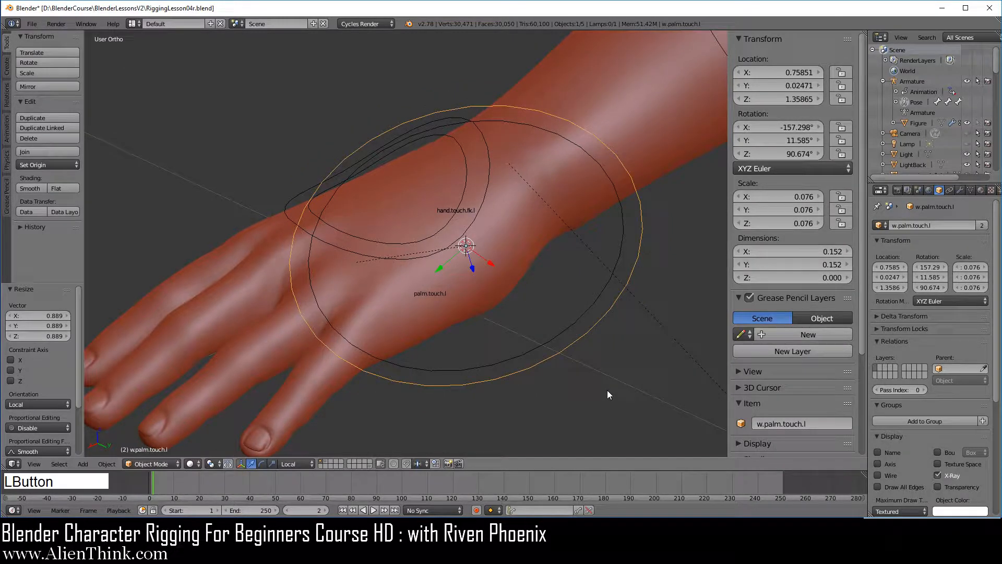
In Edit Mode, scale all the circle's vertices down by a factor of about 0.606
{"action": "key", "text": "Tab"}
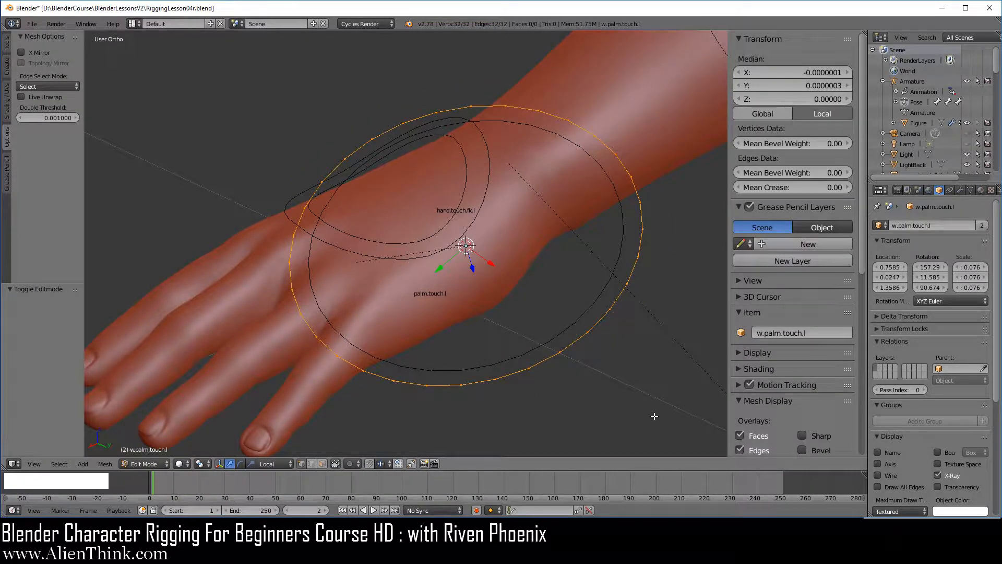
{"action": "key", "text": "s"}
{"action": "left_click", "coordinate": [553, 370]}
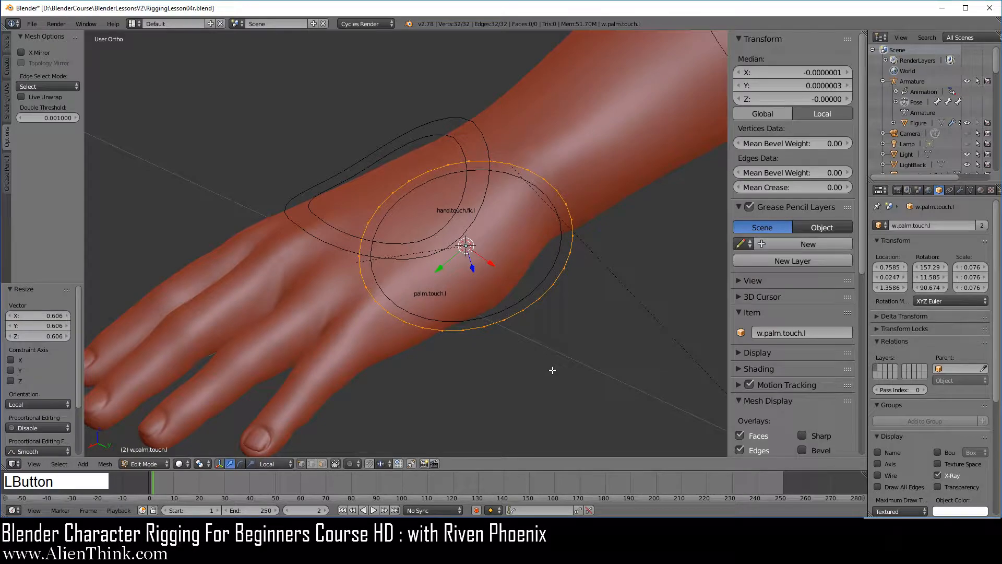
Keep the transform orientation on Local and rotate the circle's vertices 90° around the local Y axis
{"action": "key", "text": "KP_7"}
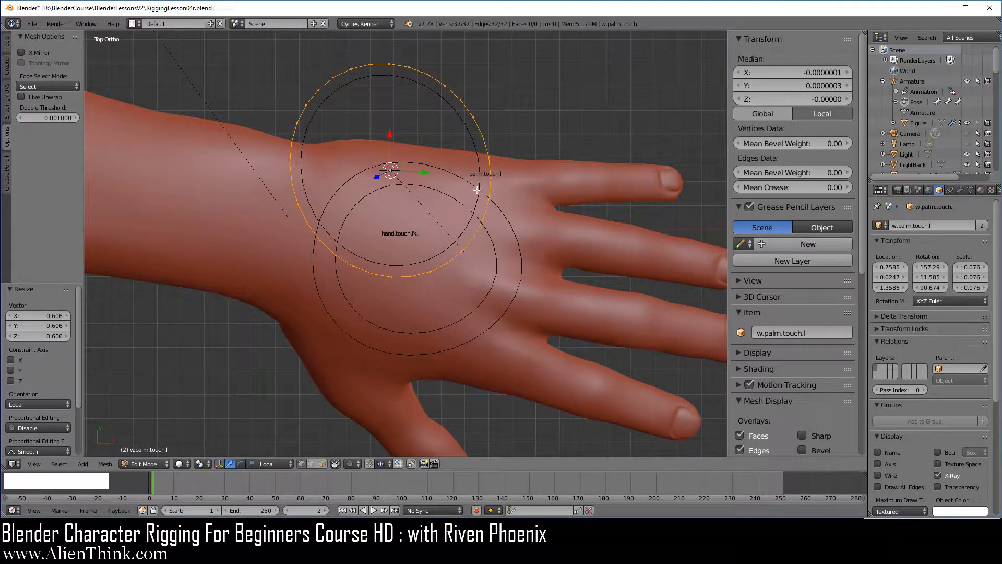
{"action": "middle_click_drag", "start_coordinate": [339, 366], "coordinate": [308, 303]}
{"action": "middle_click_drag", "start_coordinate": [436, 276], "coordinate": [416, 306]}
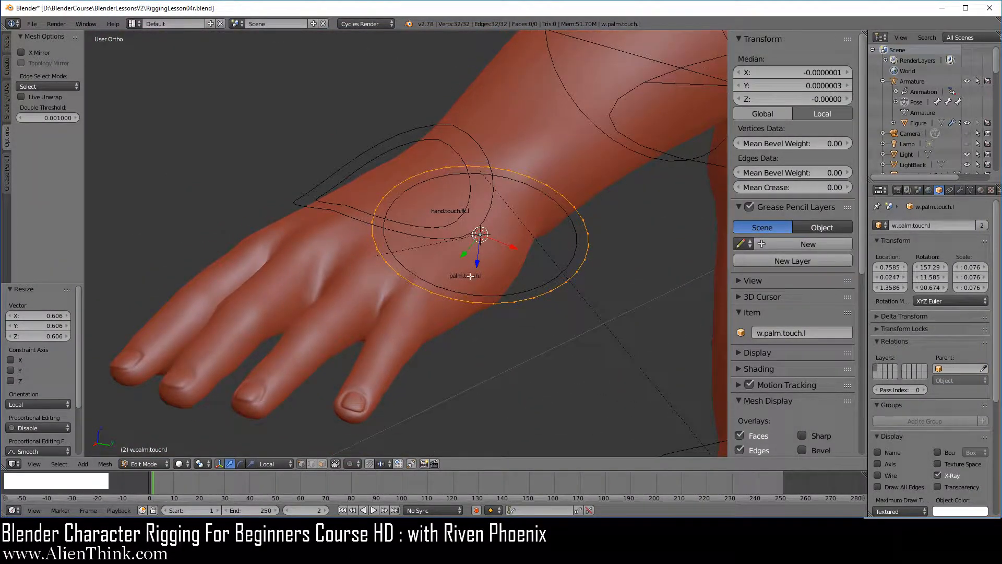
{"action": "left_click", "coordinate": [278, 464]}
{"action": "left_click", "coordinate": [275, 442]}
{"action": "left_click", "coordinate": [280, 464]}
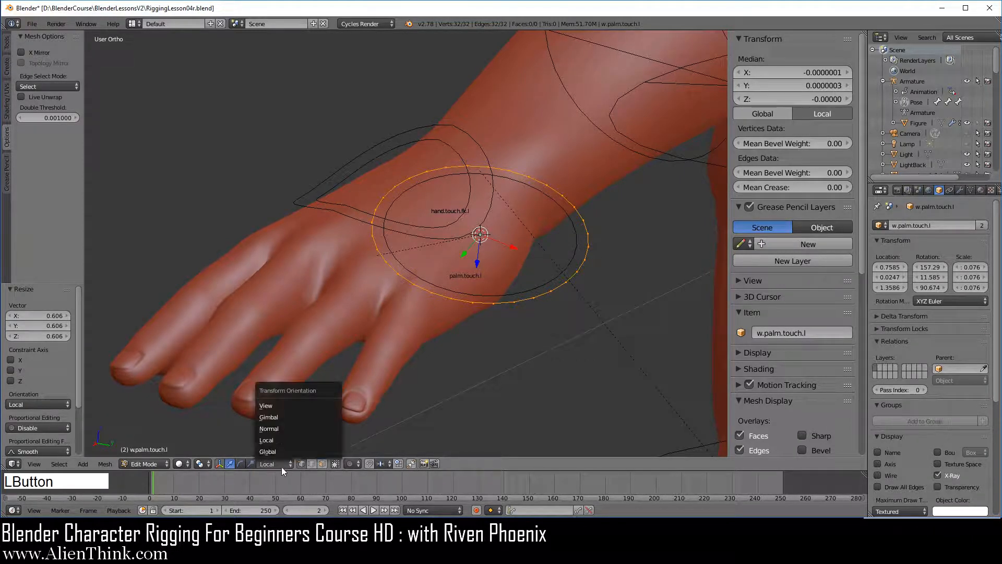
{"action": "left_click", "coordinate": [281, 441]}
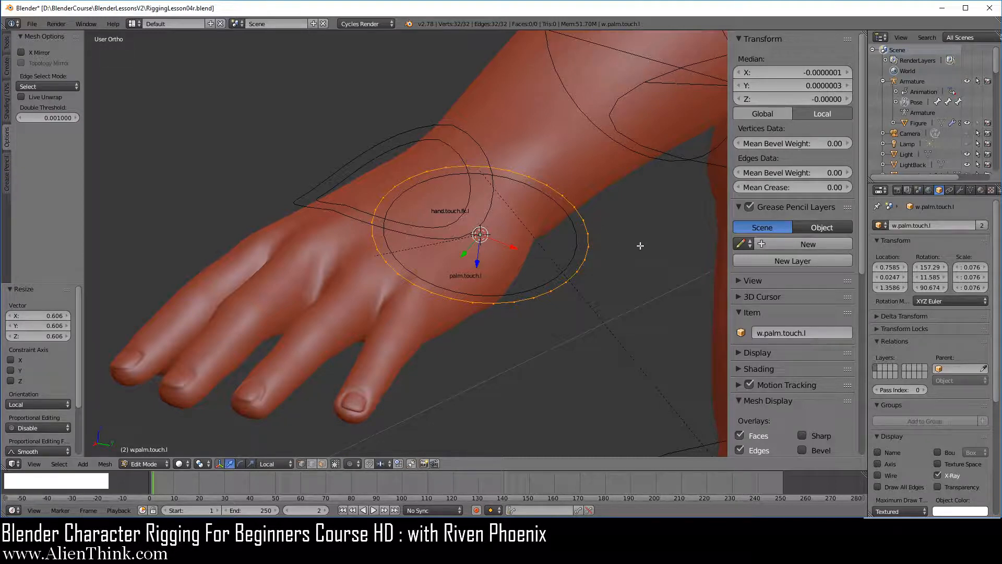
{"action": "key", "text": "r"}
{"action": "key", "text": "y"}
{"action": "key", "text": "y"}
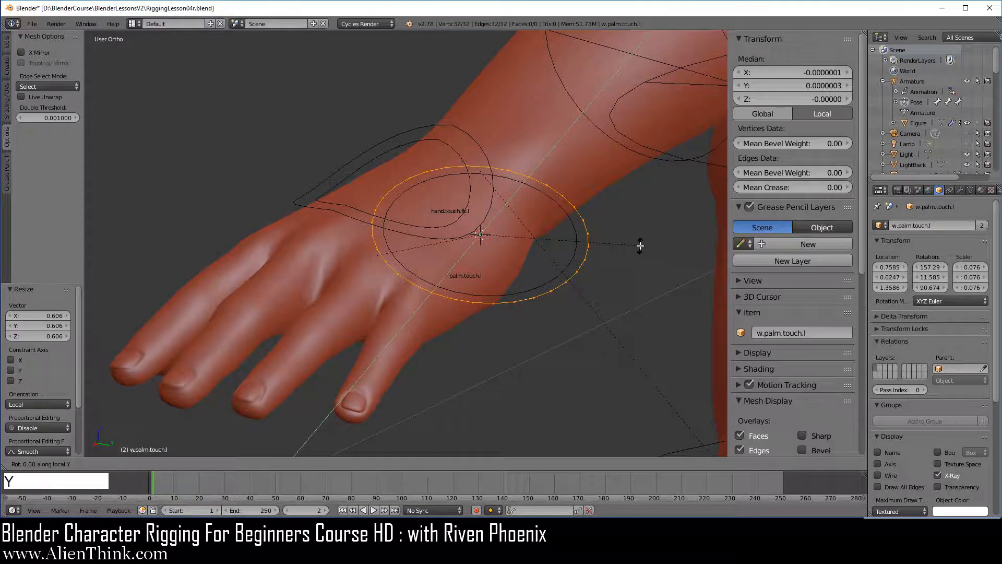
{"action": "type", "text": "90"}
{"action": "key", "text": "KP_Enter"}
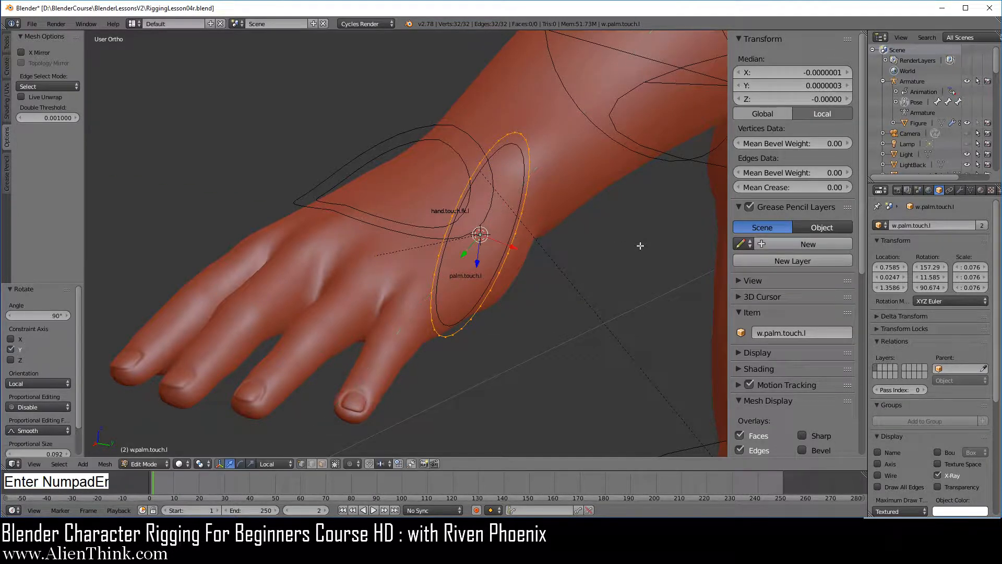
In top view, move the circle's vertices out to the little-finger edge of the hand and rotate them about 10° to follow it
{"action": "middle_click_drag", "start_coordinate": [472, 301], "coordinate": [377, 289]}
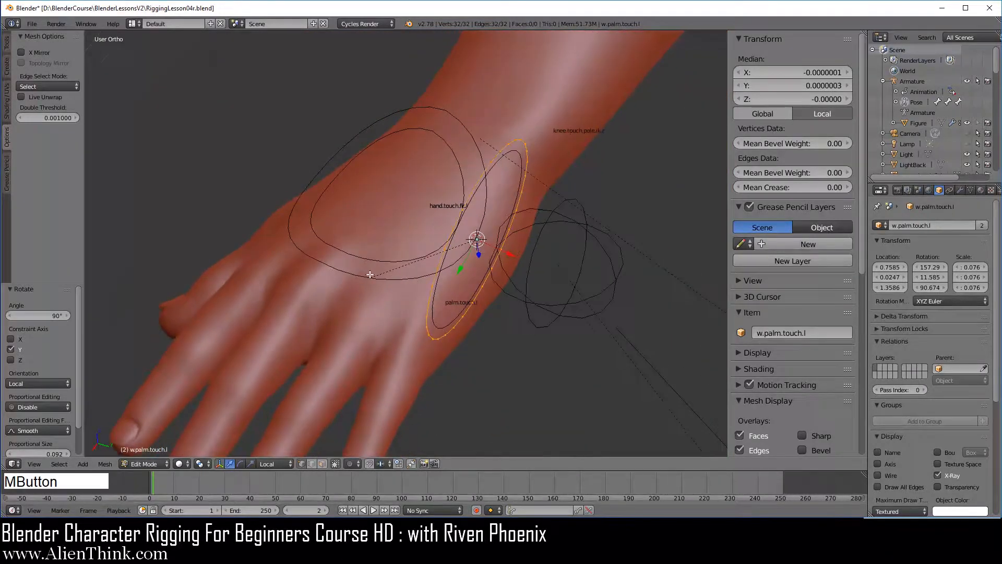
{"action": "key", "text": "KP_7"}
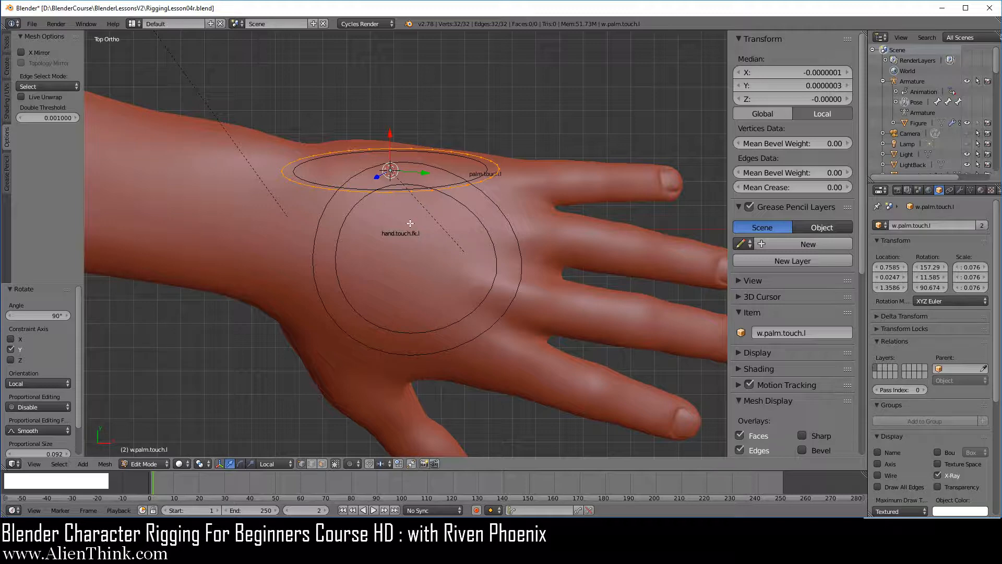
{"action": "key", "text": "g"}
{"action": "left_click", "coordinate": [452, 196]}
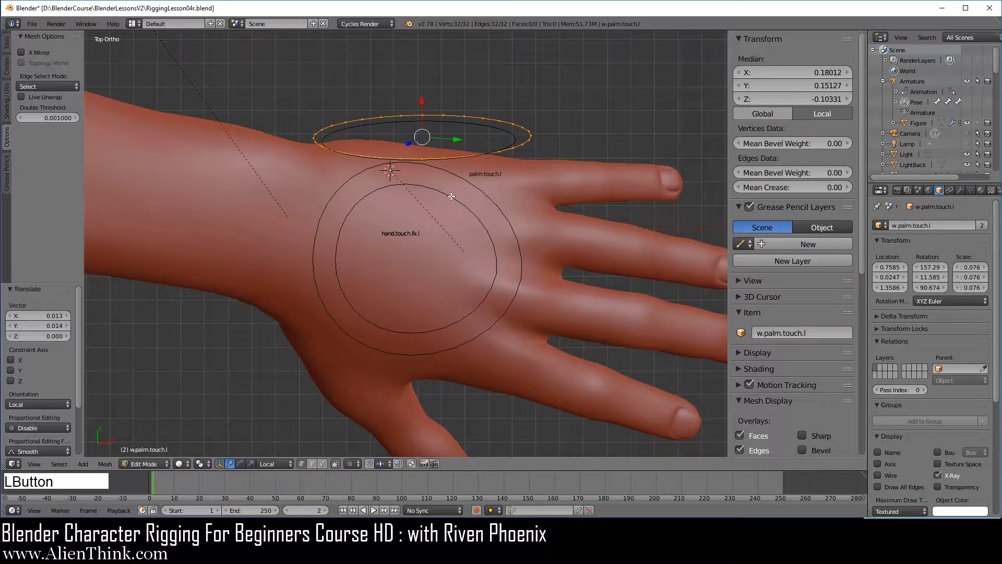
{"action": "key", "text": "r"}
{"action": "left_click", "coordinate": [595, 232]}
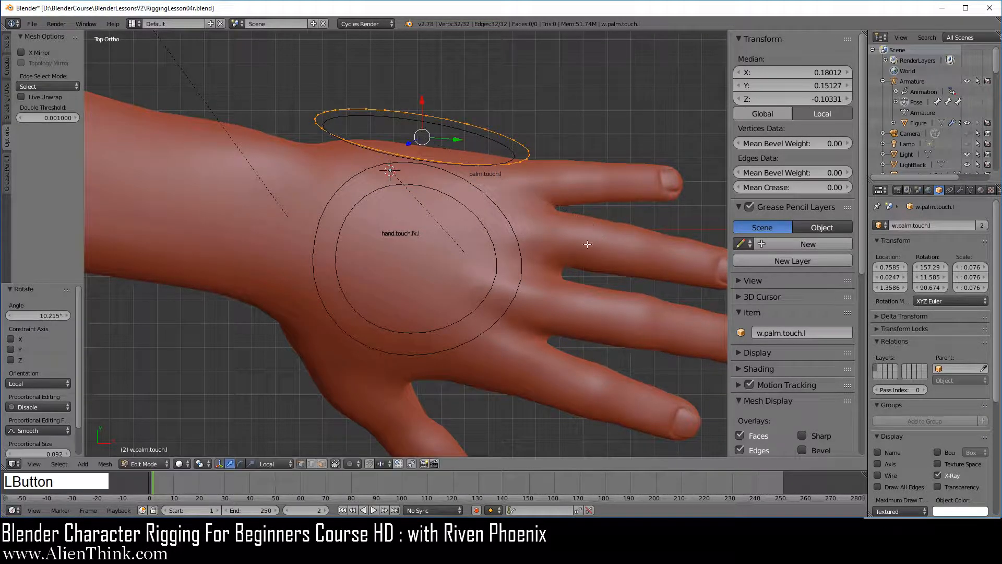
Lower the circle's vertices beside the palm, about 0.010 in back view and about 0.005 more in right view
{"action": "middle_click_drag", "start_coordinate": [587, 244], "coordinate": [522, 248]}
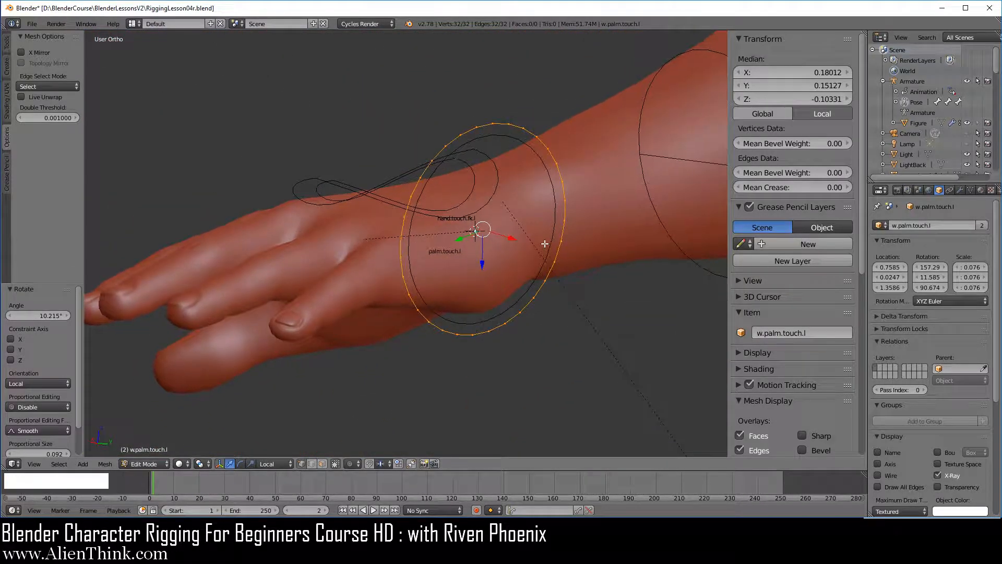
{"action": "key", "text": "ctrl+1"}
{"action": "key", "text": "g"}
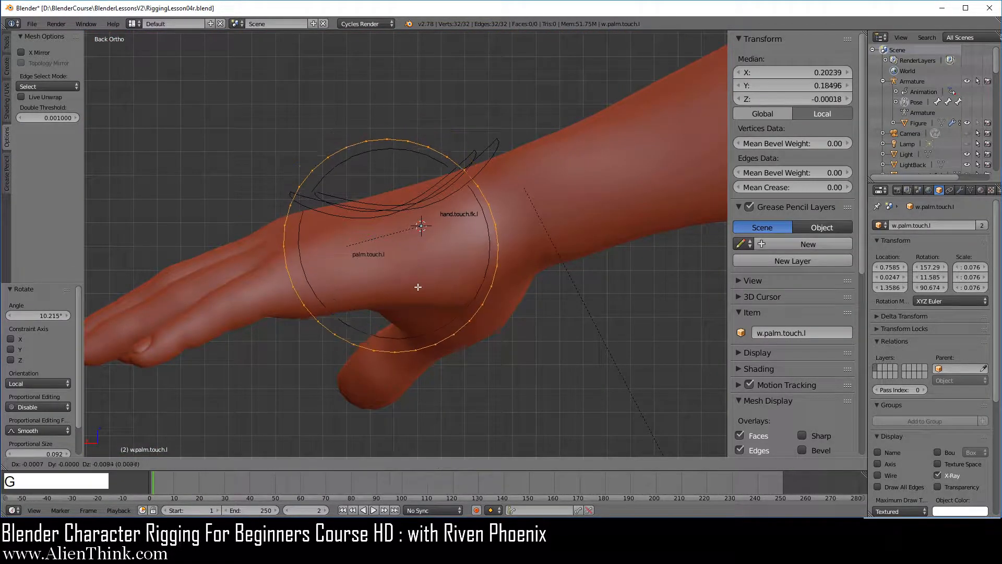
{"action": "left_click", "coordinate": [418, 290]}
{"action": "key", "text": "KP_3"}
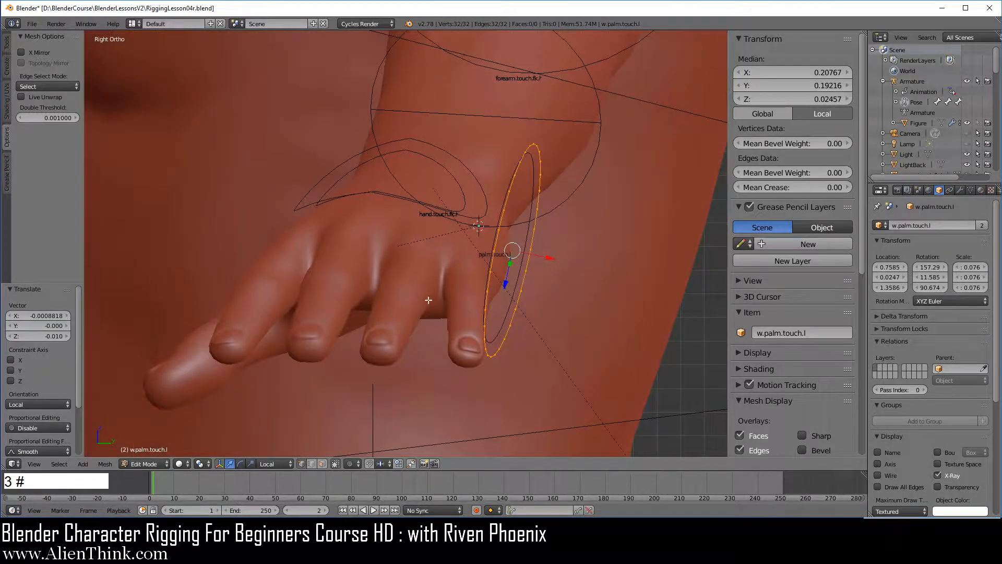
{"action": "key", "text": "g"}
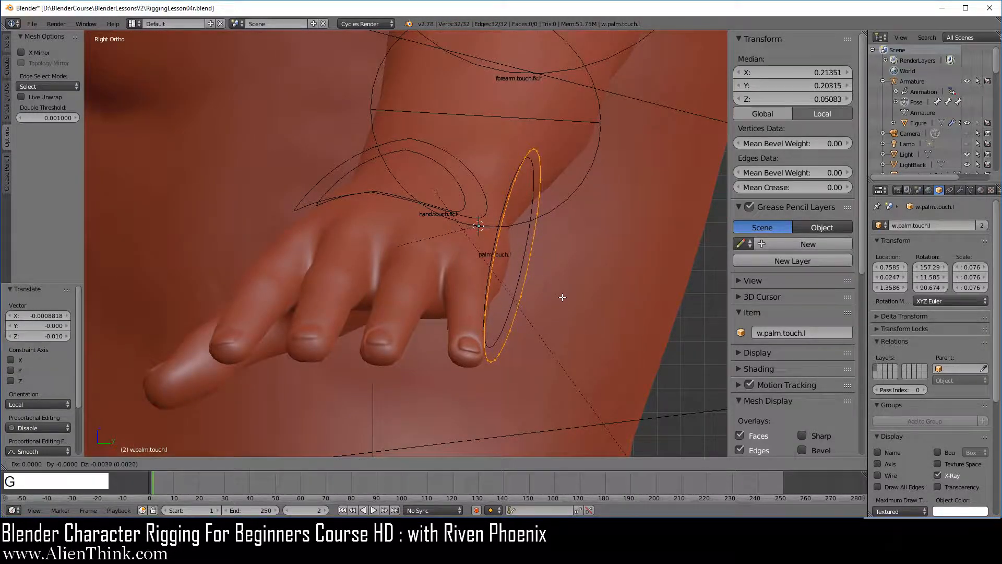
{"action": "left_click", "coordinate": [563, 302]}
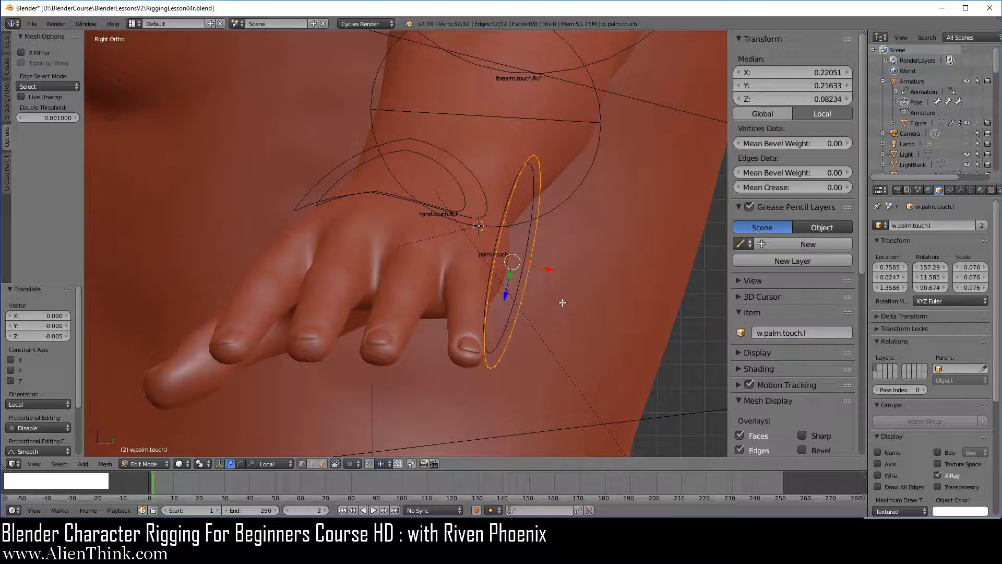
Flatten the circle by scaling its vertices along the local Z axis to about 0.419
{"action": "middle_click_drag", "start_coordinate": [600, 303], "coordinate": [632, 345]}
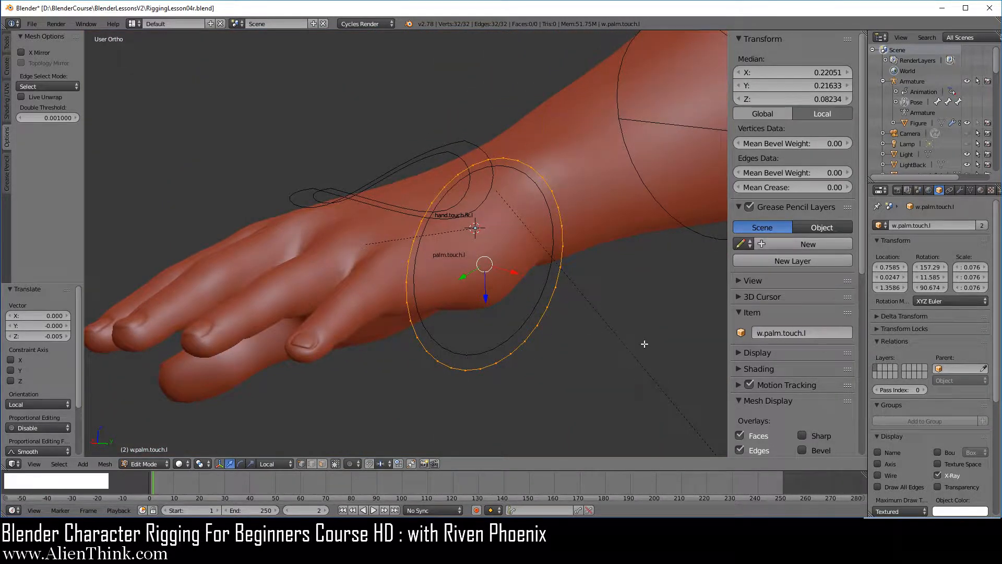
{"action": "key", "text": "s"}
{"action": "key", "text": "z"}
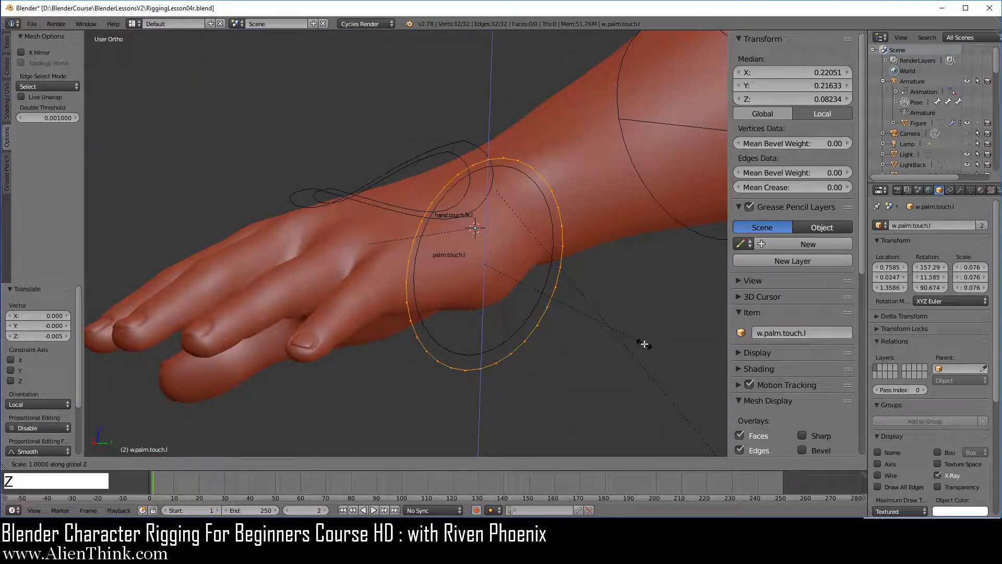
{"action": "key", "text": "z"}
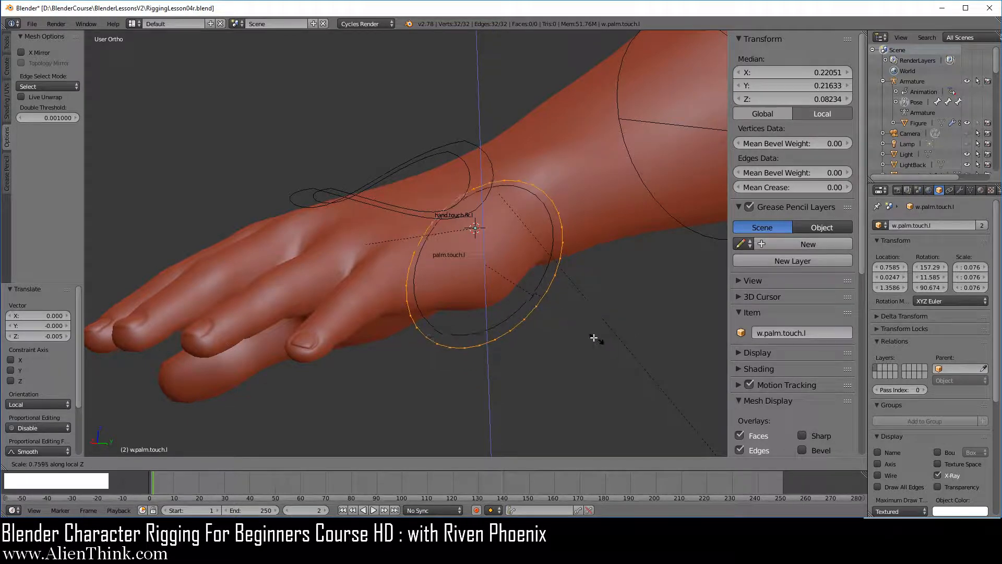
{"action": "left_click", "coordinate": [529, 324]}
{"action": "middle_click_drag", "start_coordinate": [537, 318], "coordinate": [404, 406]}
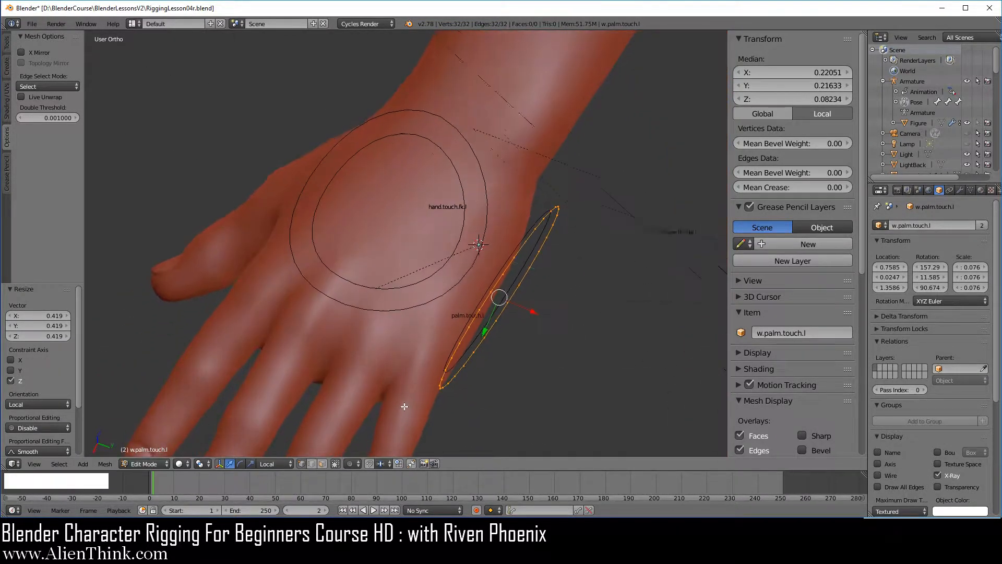
In top view, rotate all of the circle's vertices about 4° more to line up with the little-finger edge of the hand
{"action": "key", "text": "KP_7"}
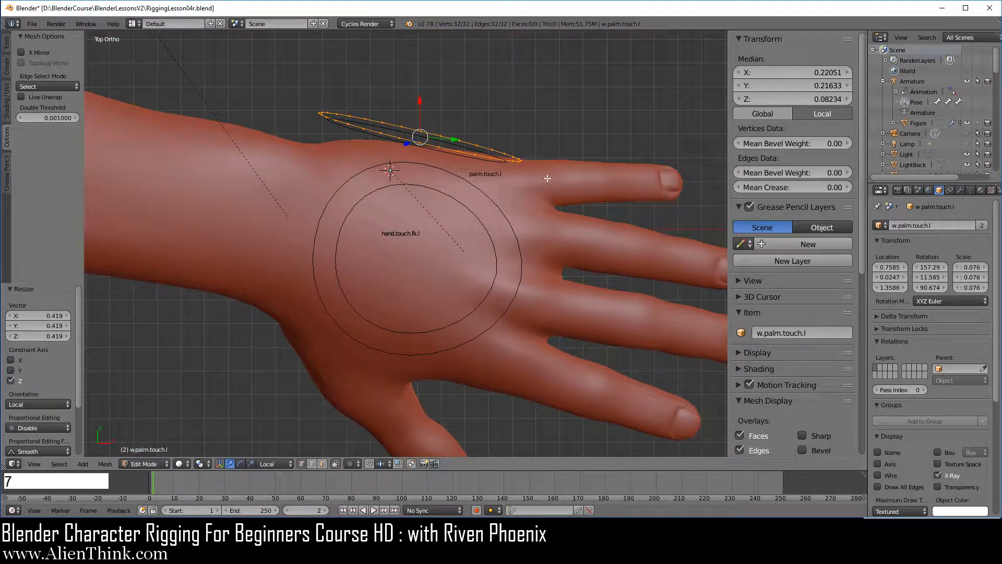
{"action": "left_click", "coordinate": [584, 155]}
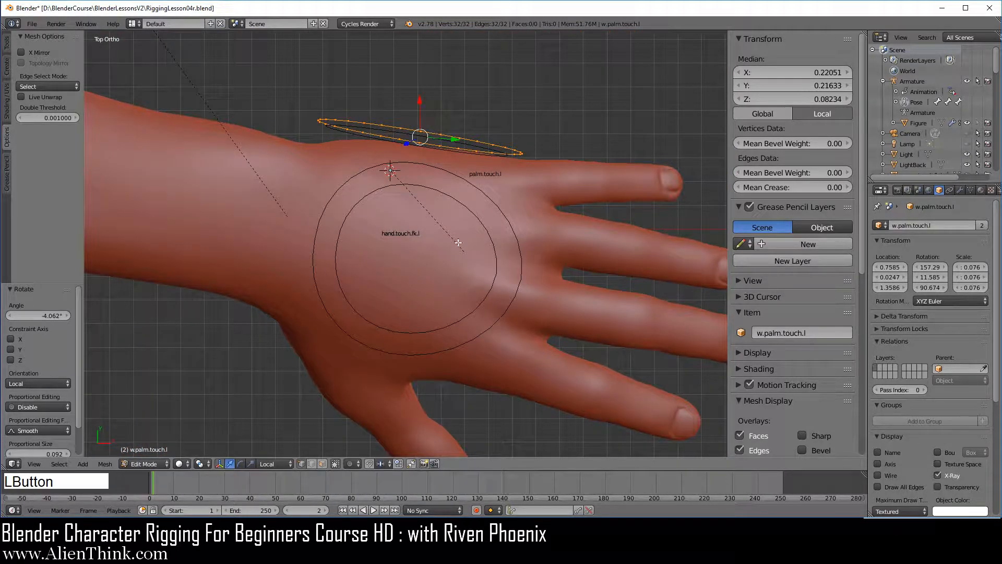
{"action": "middle_click_drag", "start_coordinate": [408, 196], "coordinate": [403, 306]}
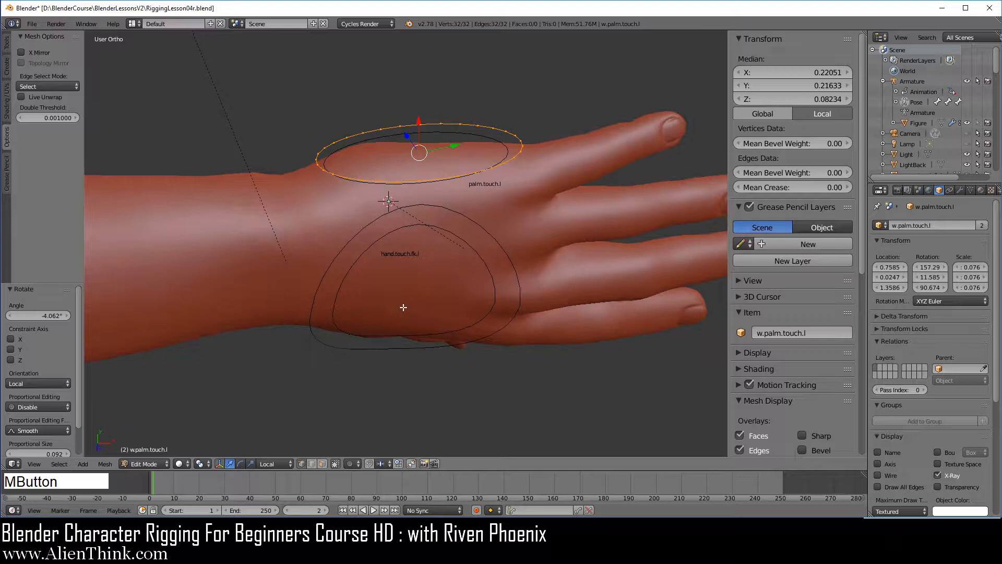
Enable proportional editing and move two middle vertices on the circle's upper side about 0.011 toward the hand in top view, with proportional size about 0.04
{"action": "right_click", "coordinate": [426, 180]}
{"action": "right_click", "coordinate": [438, 181], "text": "shift"}
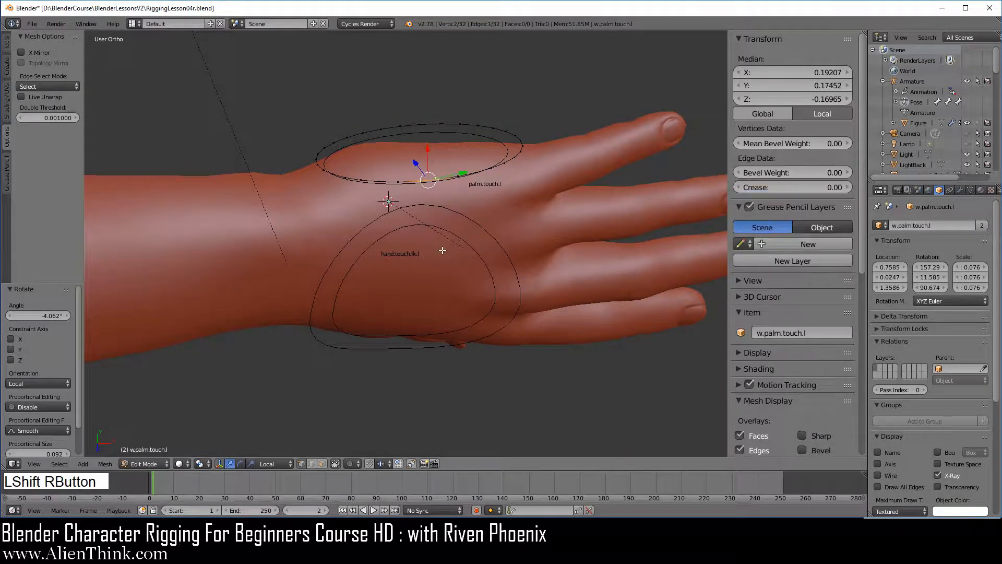
{"action": "left_click", "coordinate": [349, 464]}
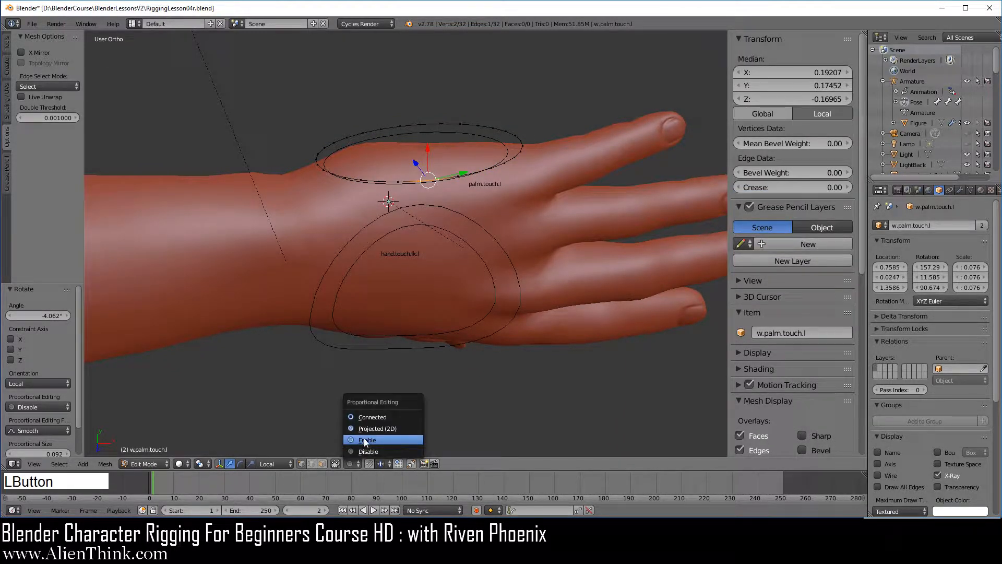
{"action": "left_click", "coordinate": [364, 438]}
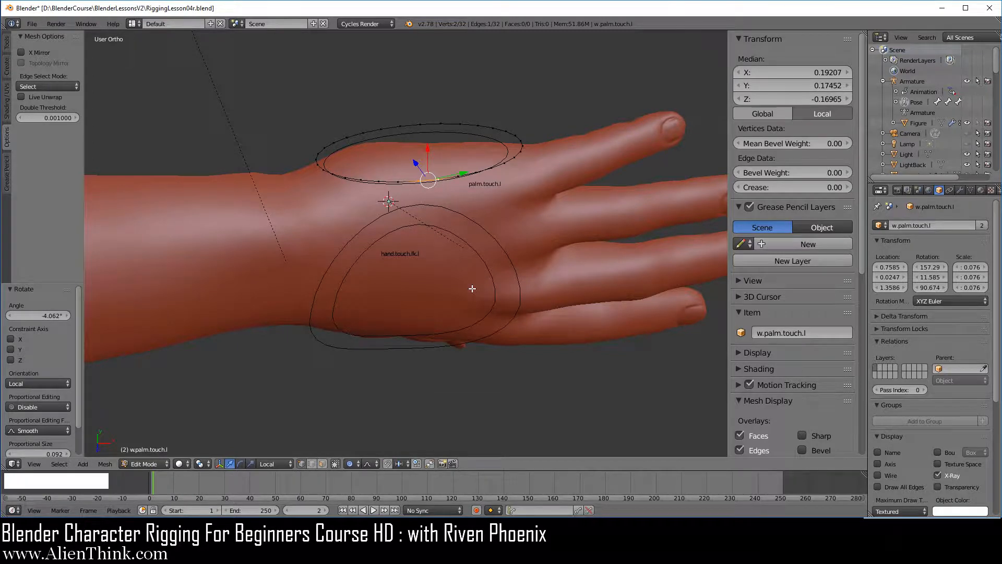
{"action": "key", "text": "KP_7"}
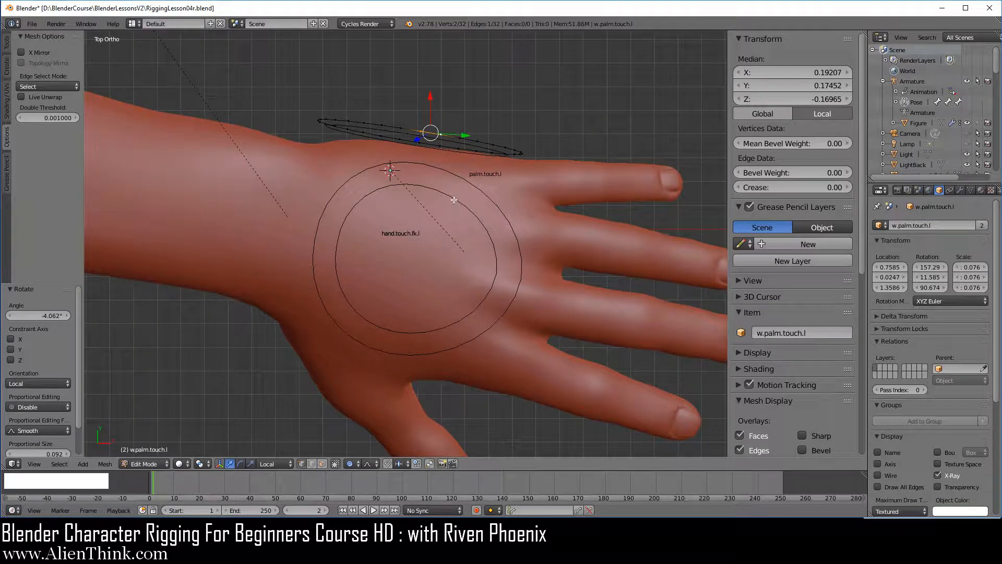
{"action": "key", "text": "g"}
{"action": "scroll", "coordinate": [450, 225], "scroll_direction": "up", "scroll_amount": 5}
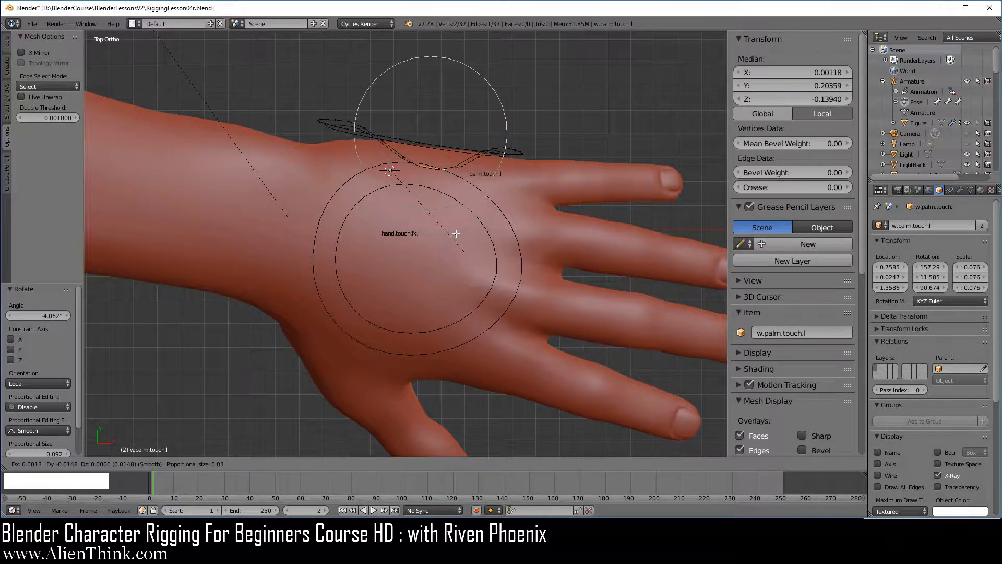
{"action": "scroll", "coordinate": [453, 229], "scroll_direction": "down", "scroll_amount": 2}
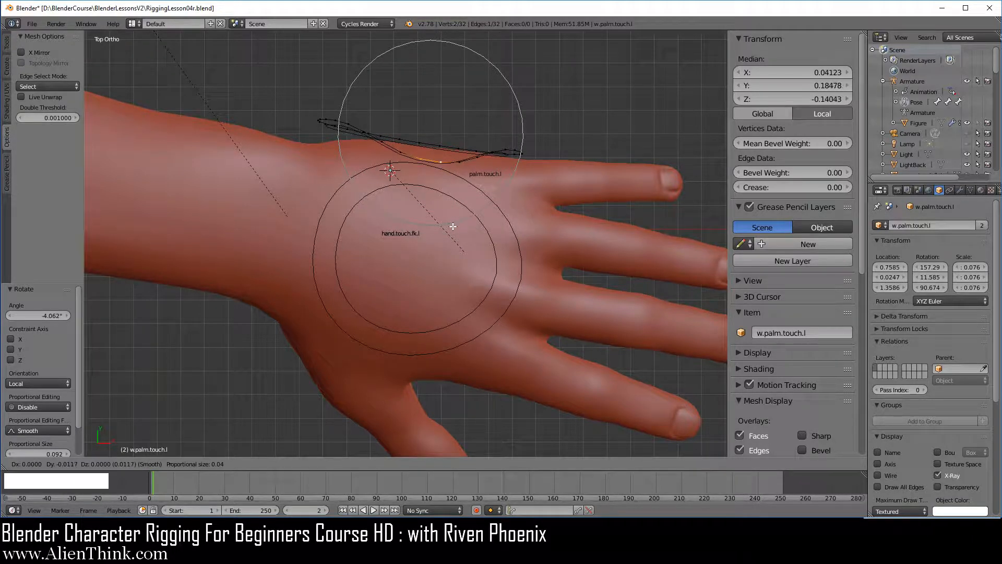
{"action": "left_click", "coordinate": [454, 228]}
Move two middle vertices on the circle's lower side about 0.009 toward the hand in top view, keeping proportional size about 0.04
{"action": "middle_click_drag", "start_coordinate": [457, 233], "coordinate": [484, 263]}
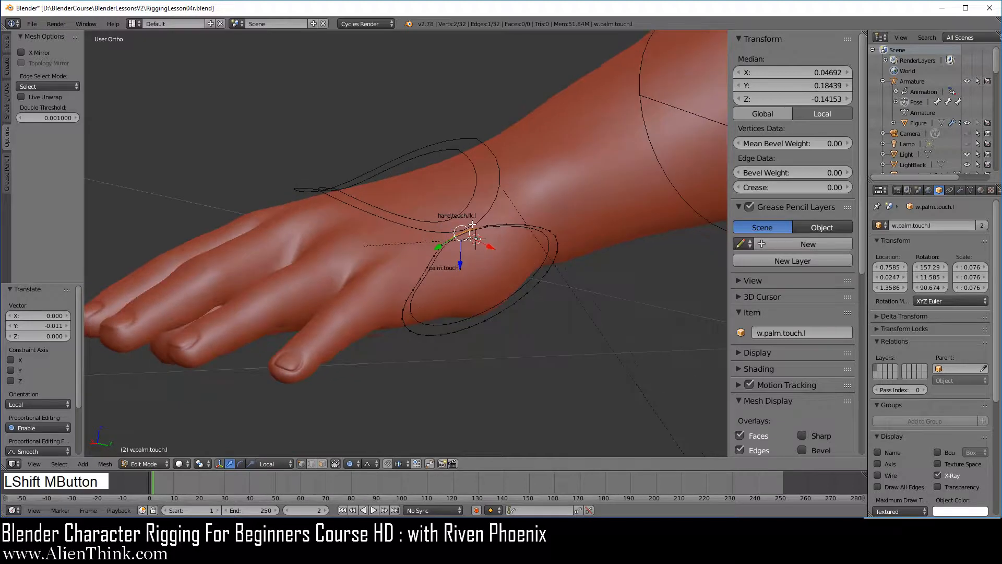
{"action": "middle_click_drag", "start_coordinate": [420, 217], "coordinate": [448, 367], "text": "shift"}
{"action": "right_click", "coordinate": [450, 277]}
{"action": "right_click", "coordinate": [455, 276], "text": "shift"}
{"action": "right_click", "coordinate": [450, 268]}
{"action": "right_click", "coordinate": [423, 282], "text": "shift"}
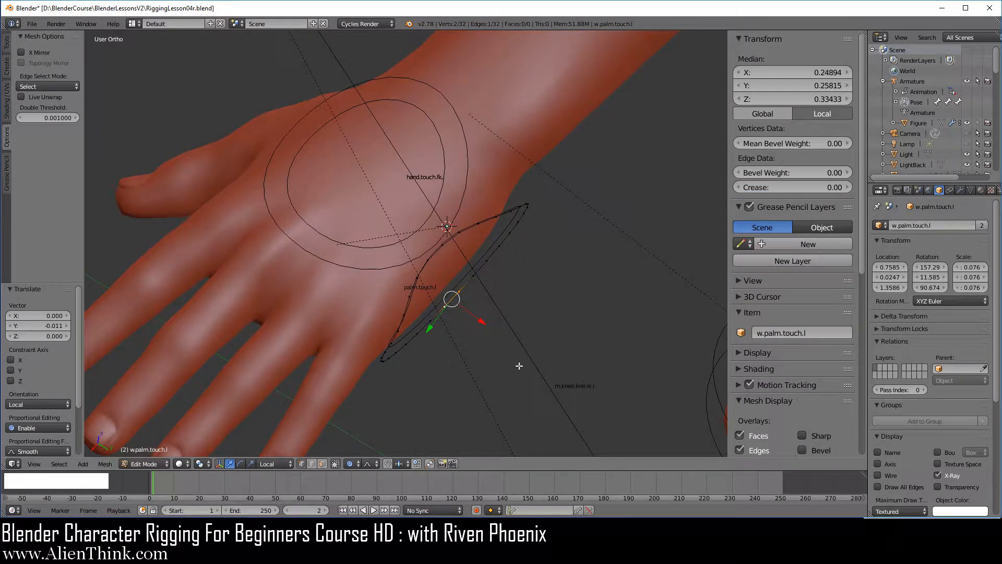
{"action": "key", "text": "KP_7"}
{"action": "key", "text": "g"}
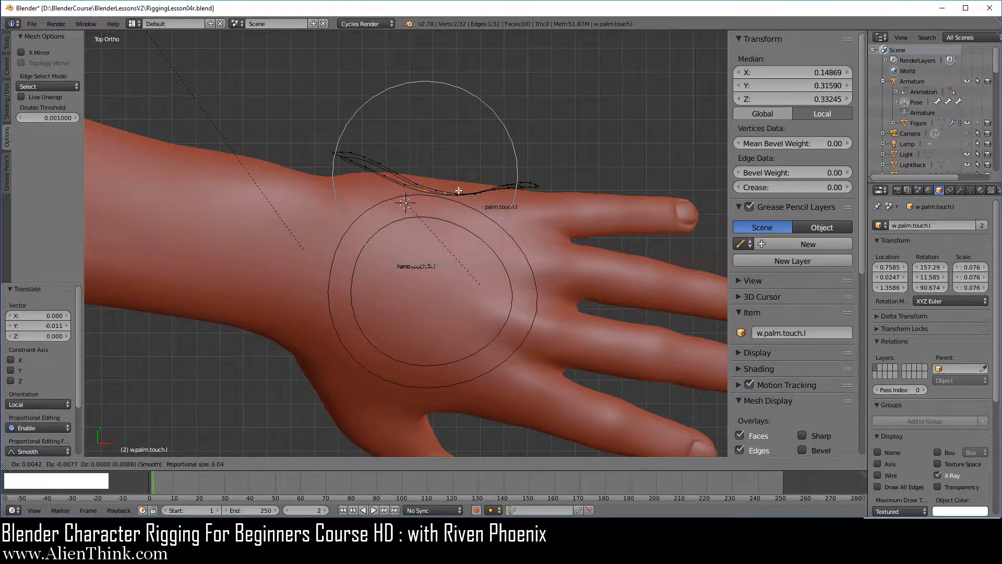
{"action": "left_click", "coordinate": [458, 194]}
Pull the circle's wrist-end vertex about 0.010 toward the hand in top view, and raise its finger-end vertex about 0.005 in back view
{"action": "right_click_drag", "start_coordinate": [332, 152], "coordinate": [349, 165]}
{"action": "left_click", "coordinate": [349, 165]}
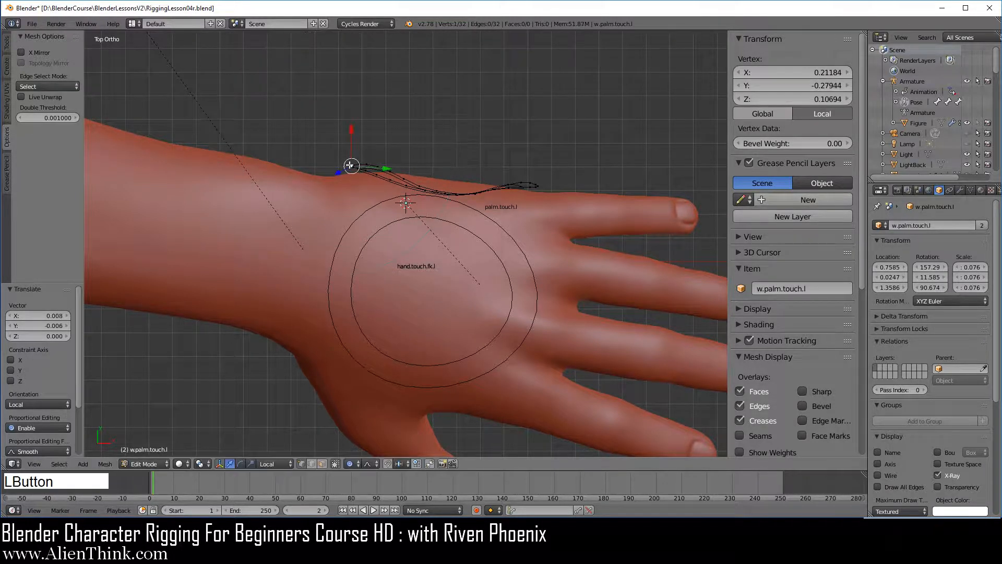
{"action": "middle_click_drag", "start_coordinate": [349, 165], "coordinate": [566, 270]}
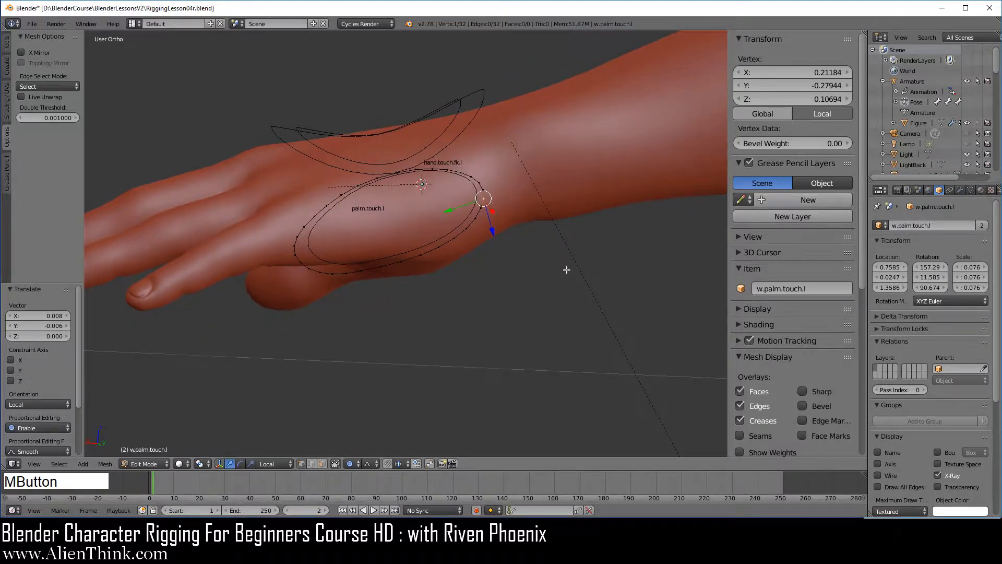
{"action": "key", "text": "ctrl+KP_1"}
{"action": "middle_click_drag", "start_coordinate": [439, 282], "coordinate": [383, 251], "text": "shift"}
{"action": "right_click_drag", "start_coordinate": [326, 238], "coordinate": [320, 218]}
{"action": "left_click", "coordinate": [331, 219]}
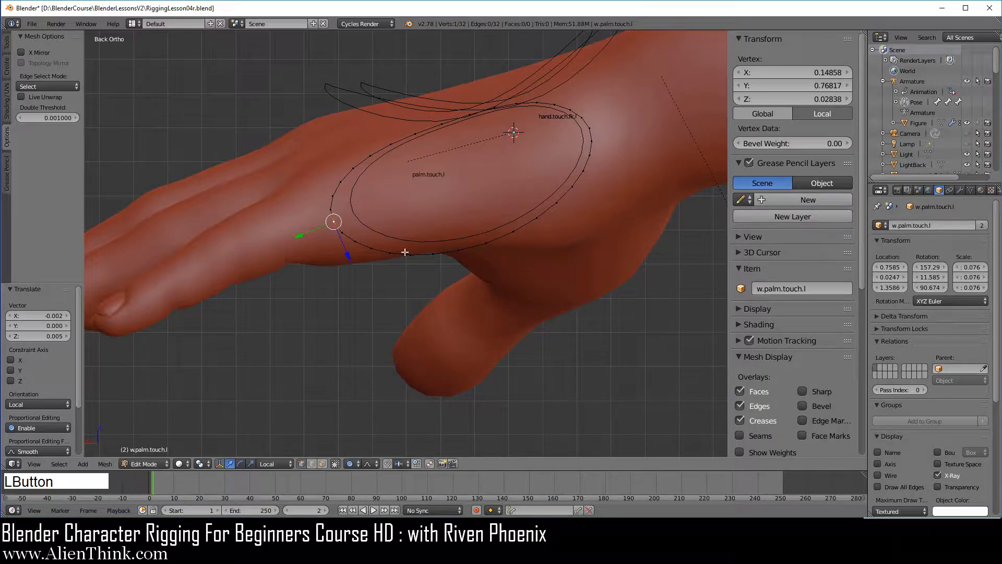
Finish editing the mesh and move the w.palm.touch.l object to the last scene layer
{"action": "scroll", "coordinate": [487, 257], "scroll_direction": "down", "scroll_amount": 2}
{"action": "key", "text": "Tab"}
{"action": "middle_click_drag", "start_coordinate": [469, 268], "coordinate": [416, 255]}
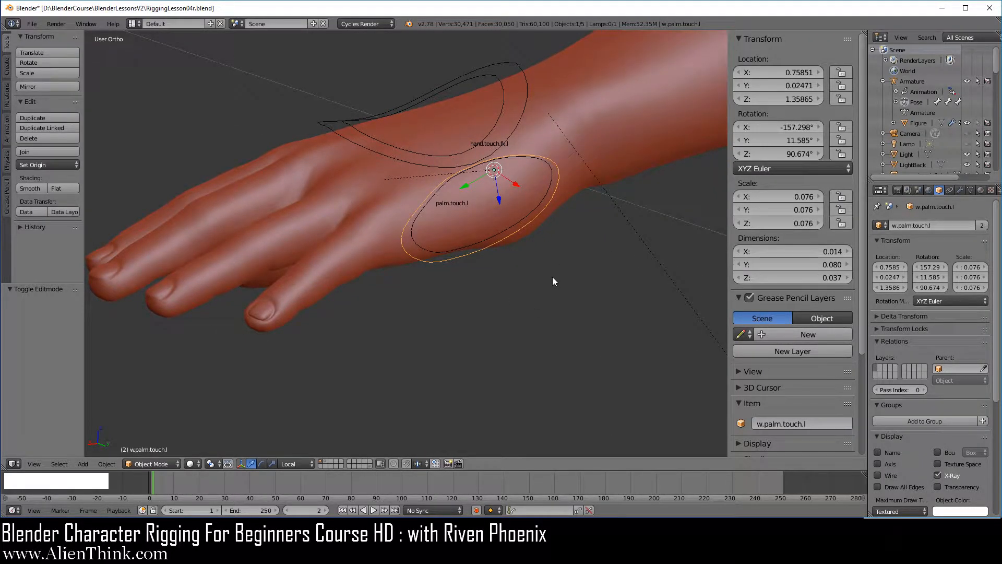
{"action": "scroll", "coordinate": [553, 280], "scroll_direction": "up", "scroll_amount": 2}
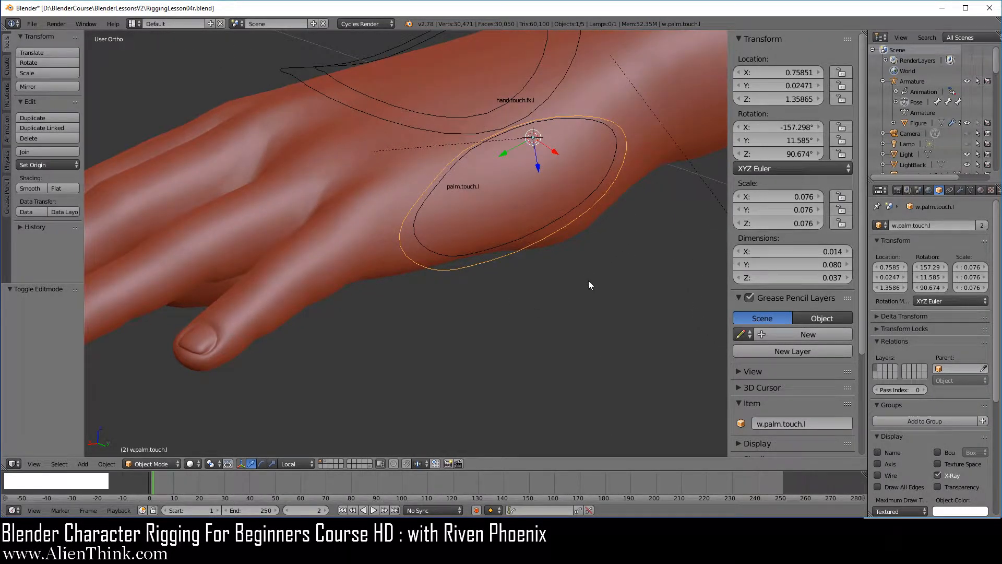
{"action": "key", "text": "m"}
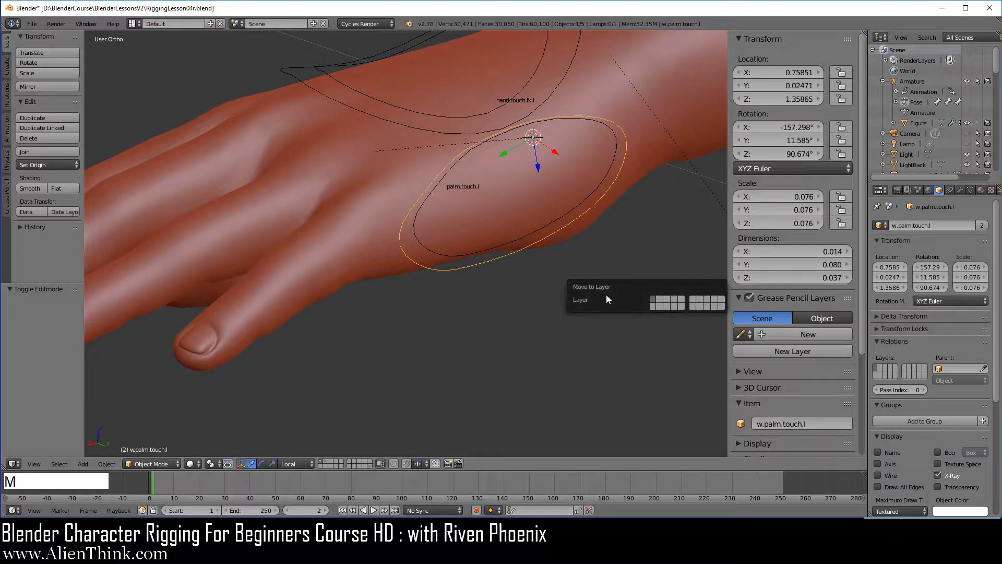
{"action": "left_click", "coordinate": [722, 305]}
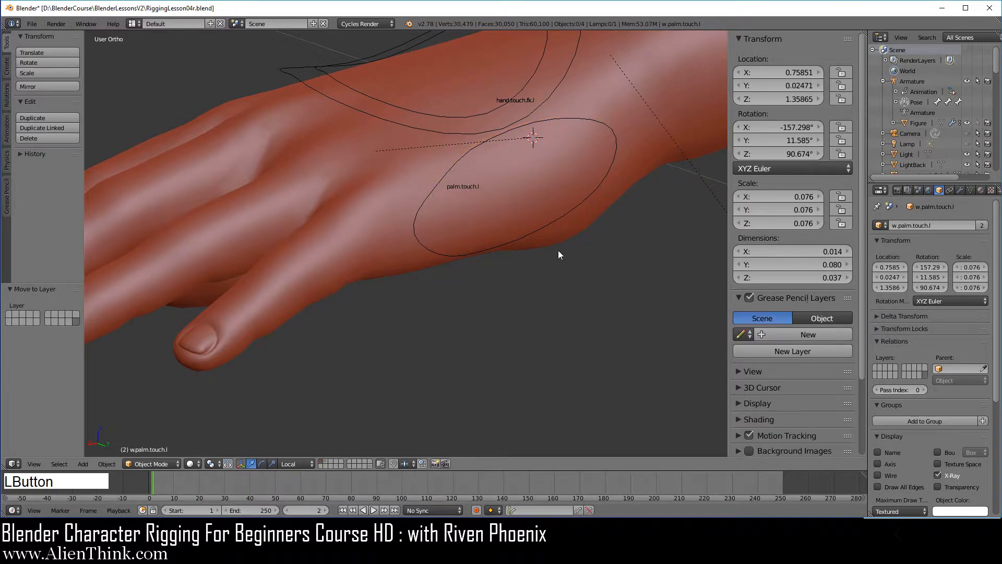
Select the palm.touch.l control, test its rotation, and cancel the rotation
{"action": "right_click", "coordinate": [520, 242]}
{"action": "scroll", "coordinate": [520, 272], "scroll_direction": "down", "scroll_amount": 3}
{"action": "middle_click_drag", "start_coordinate": [504, 307], "coordinate": [253, 221]}
{"action": "key", "text": "r"}
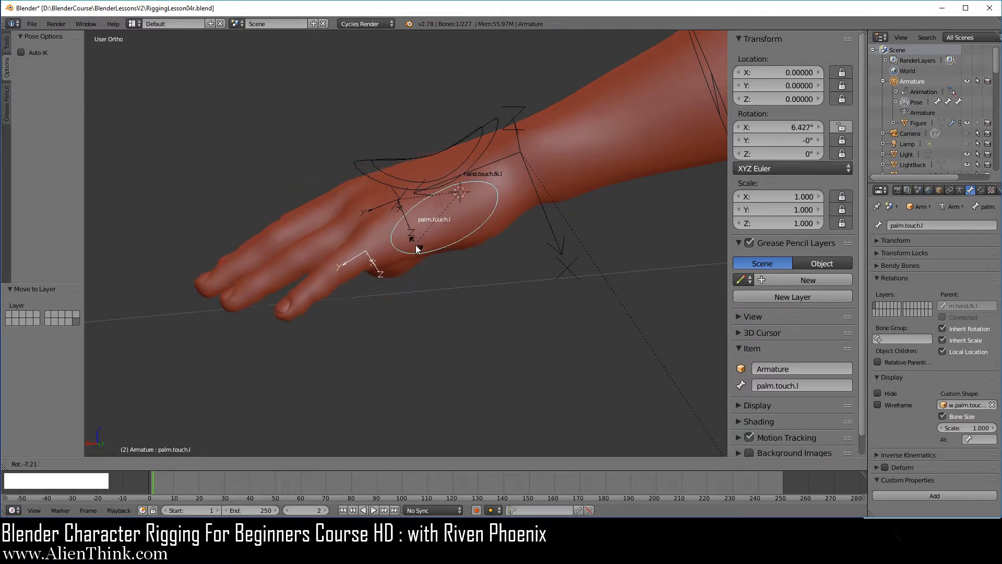
{"action": "right_click", "coordinate": [449, 283]}
{"action": "scroll", "coordinate": [450, 285], "scroll_direction": "up", "scroll_amount": 5}
{"action": "middle_click_drag", "start_coordinate": [420, 224], "coordinate": [455, 232], "text": "shift"}
{"action": "scroll", "coordinate": [451, 303], "scroll_direction": "down", "scroll_amount": 3}
{"action": "key", "text": "KP_7"}
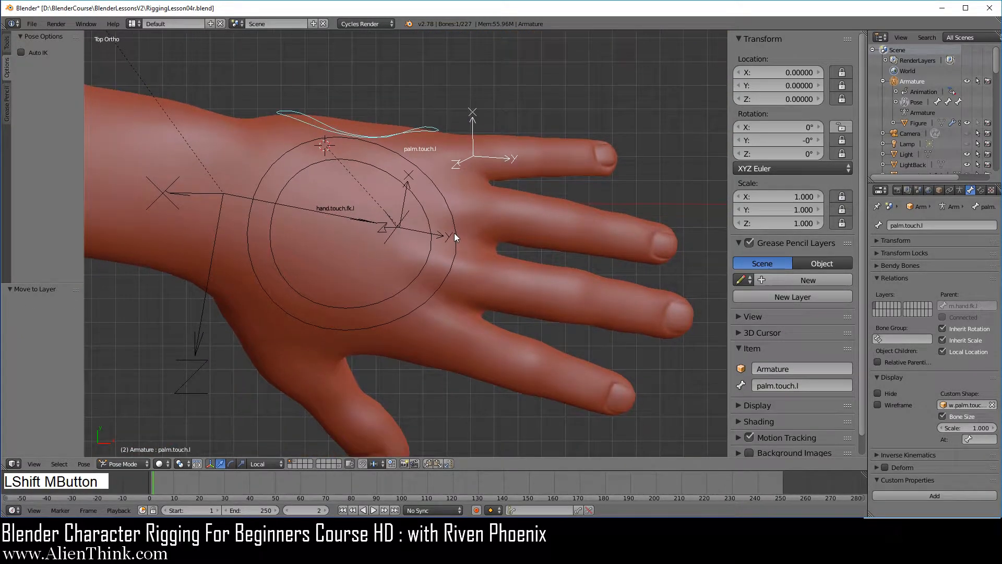
Deselect all bones, show only armature layer 31 with the m. palm and finger bones, and save the file
{"action": "key", "text": "a"}
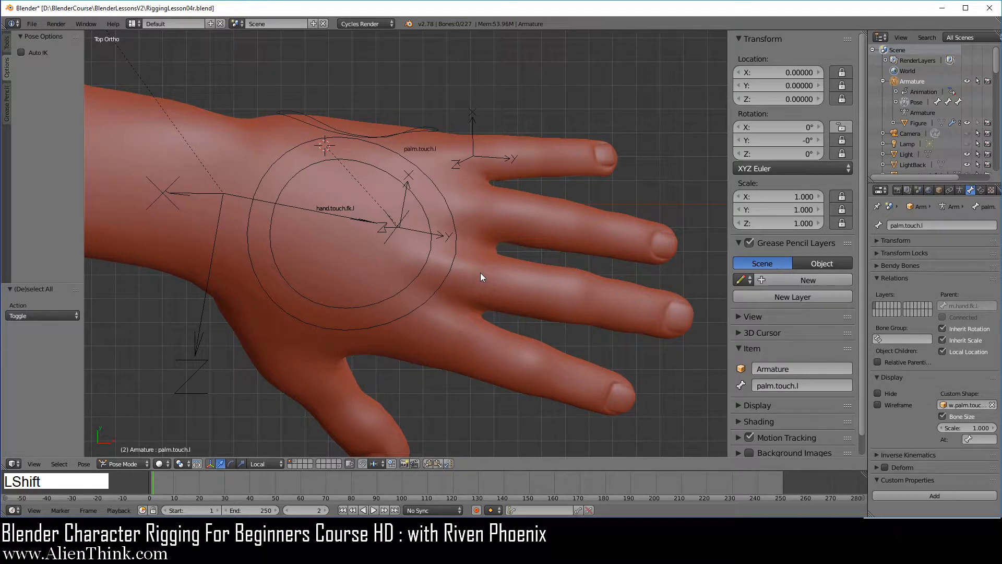
{"action": "middle_click_drag", "start_coordinate": [480, 273], "coordinate": [484, 256], "text": "shift"}
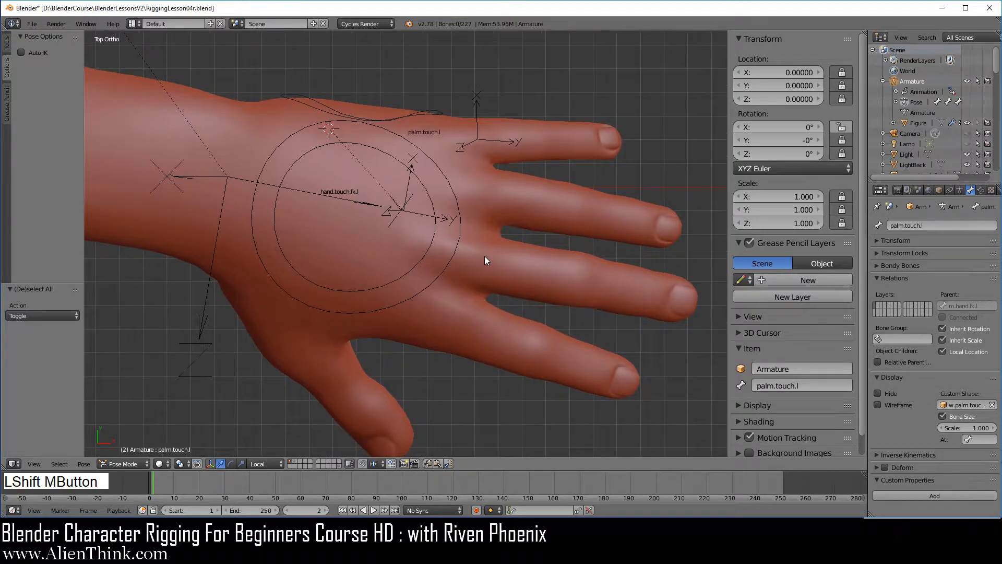
{"action": "left_click", "coordinate": [960, 190]}
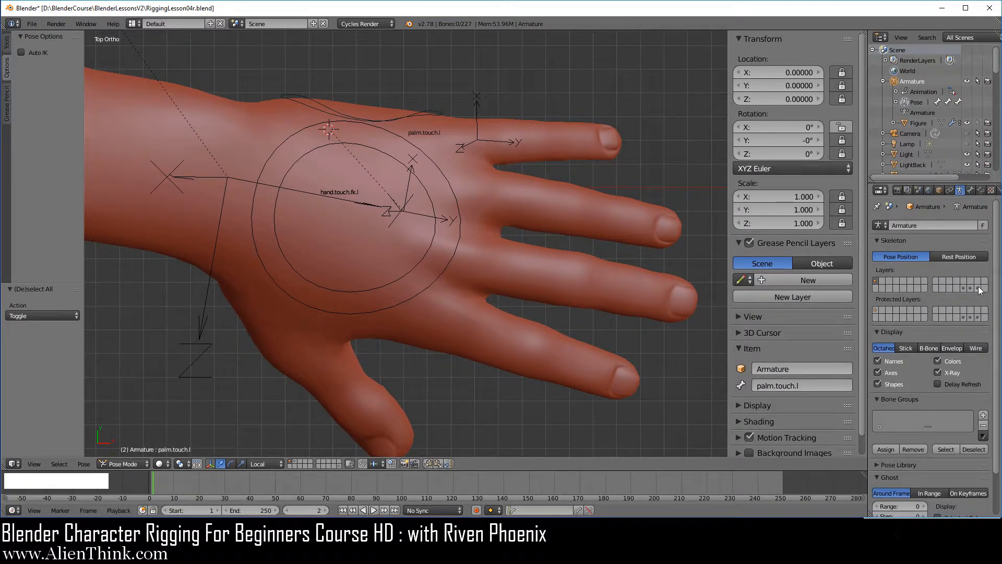
{"action": "left_click", "coordinate": [978, 287]}
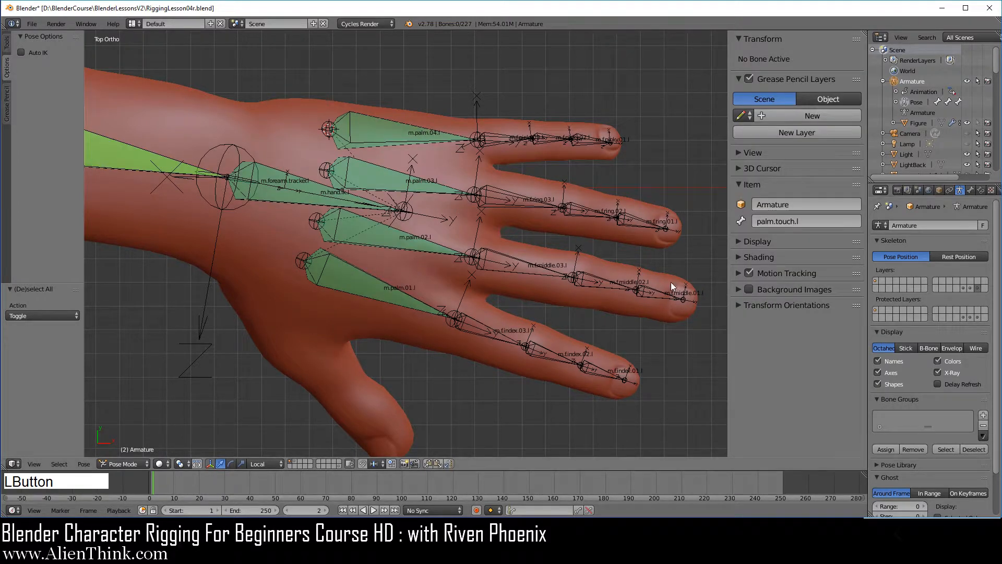
{"action": "scroll", "coordinate": [546, 246], "scroll_direction": "up", "scroll_amount": 1}
{"action": "middle_click_drag", "start_coordinate": [548, 237], "coordinate": [497, 224], "text": "shift"}
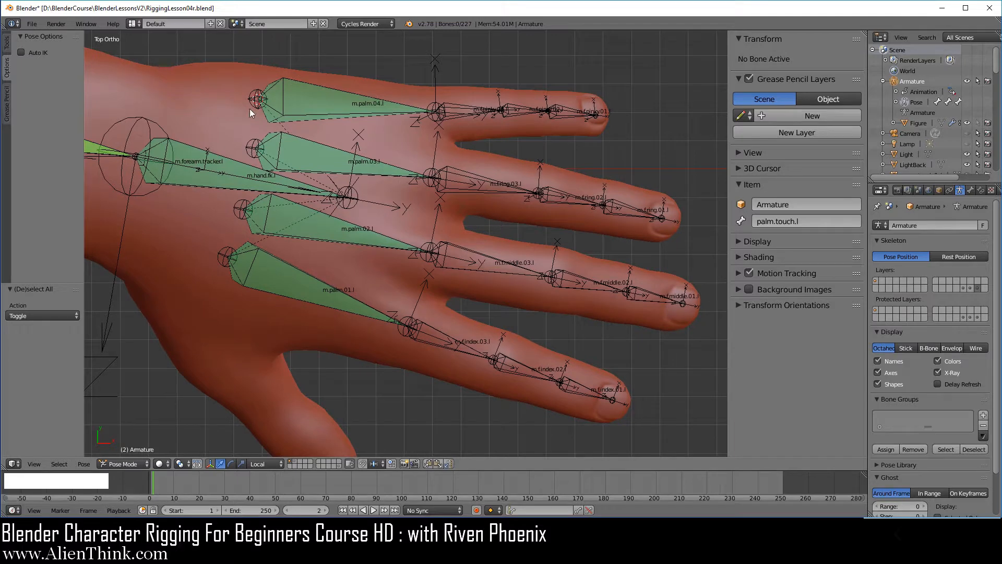
{"action": "left_click", "coordinate": [32, 24]}
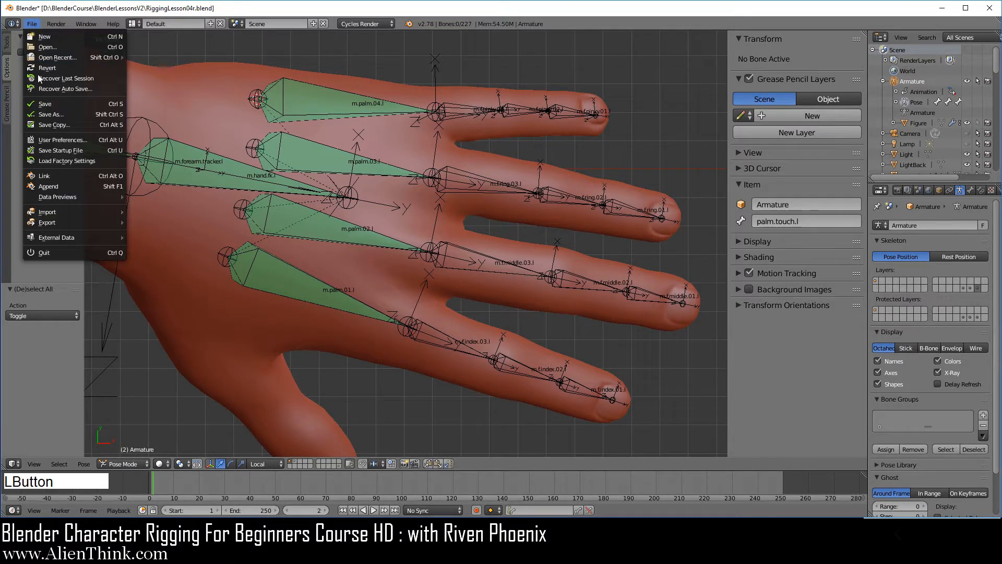
{"action": "left_click", "coordinate": [47, 104]}
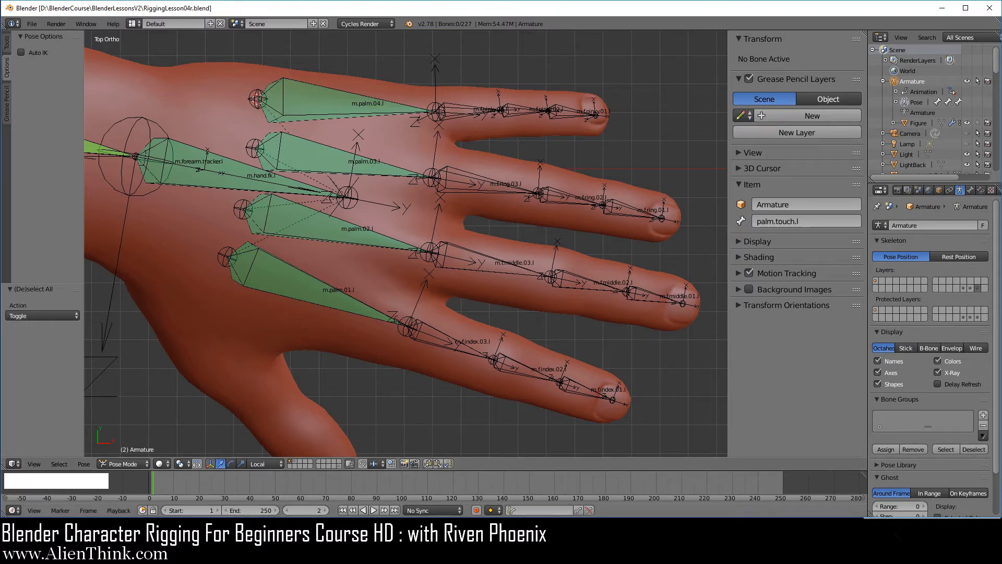